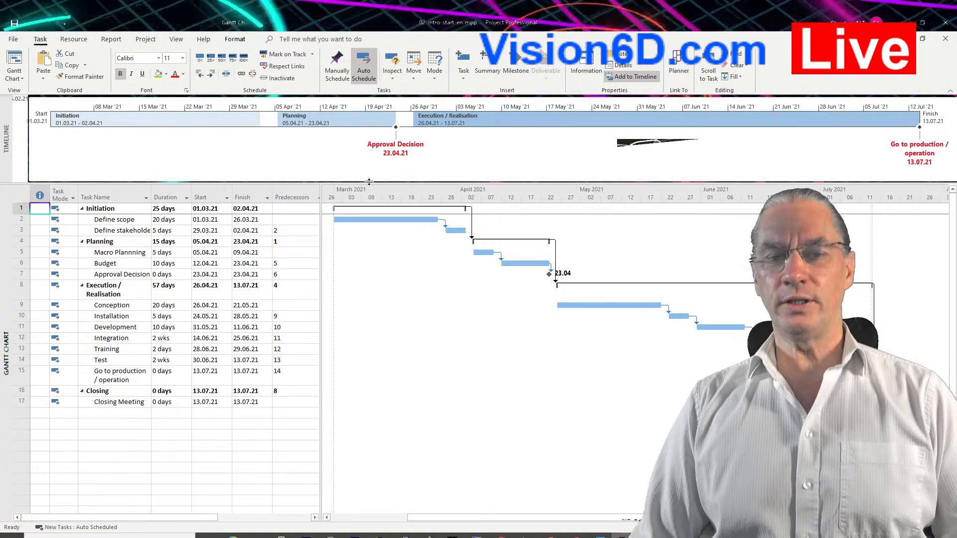
mouse_move(147, 131)
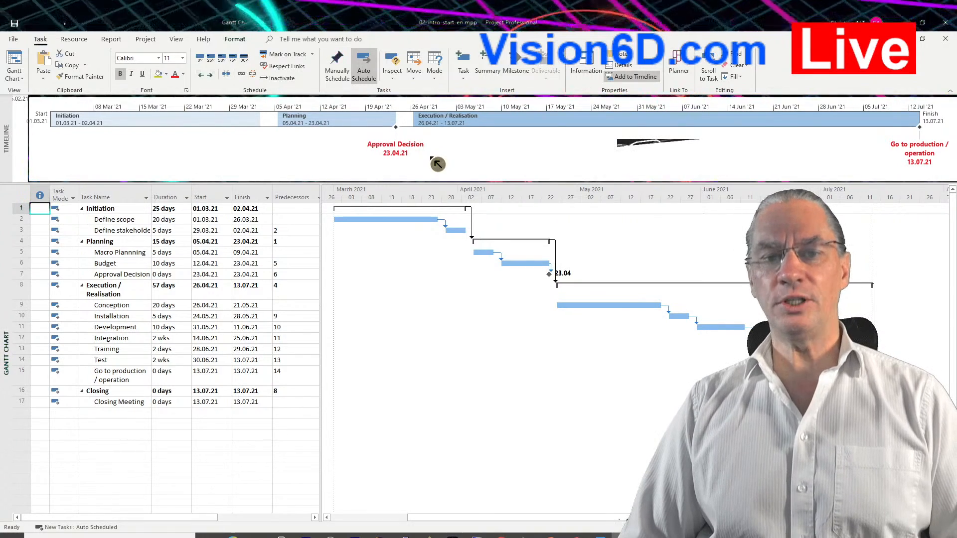
mouse_move(434, 164)
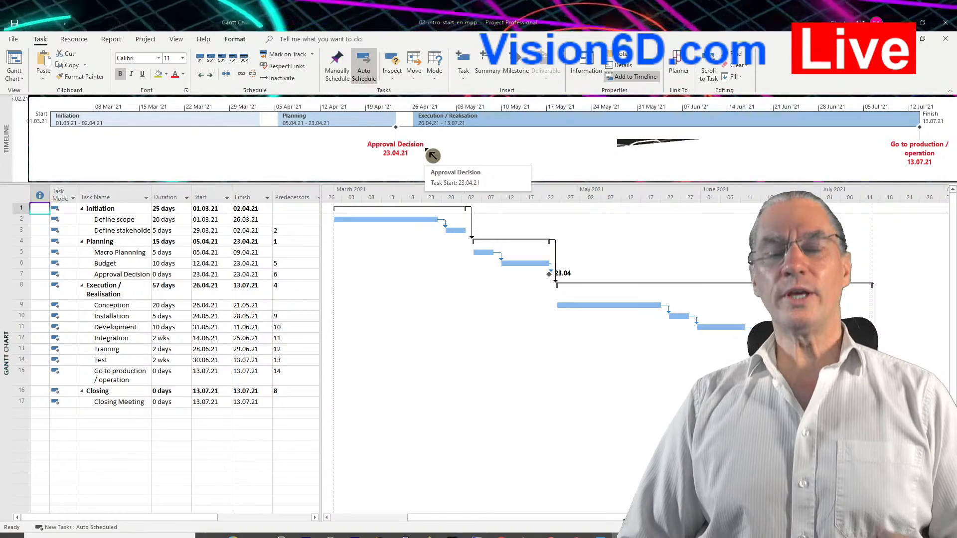
mouse_move(453, 127)
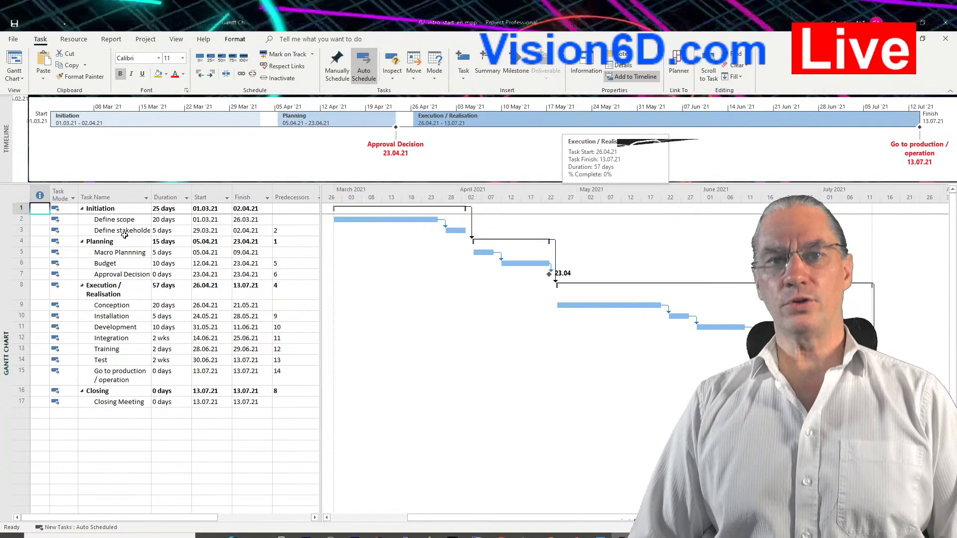
click(124, 231)
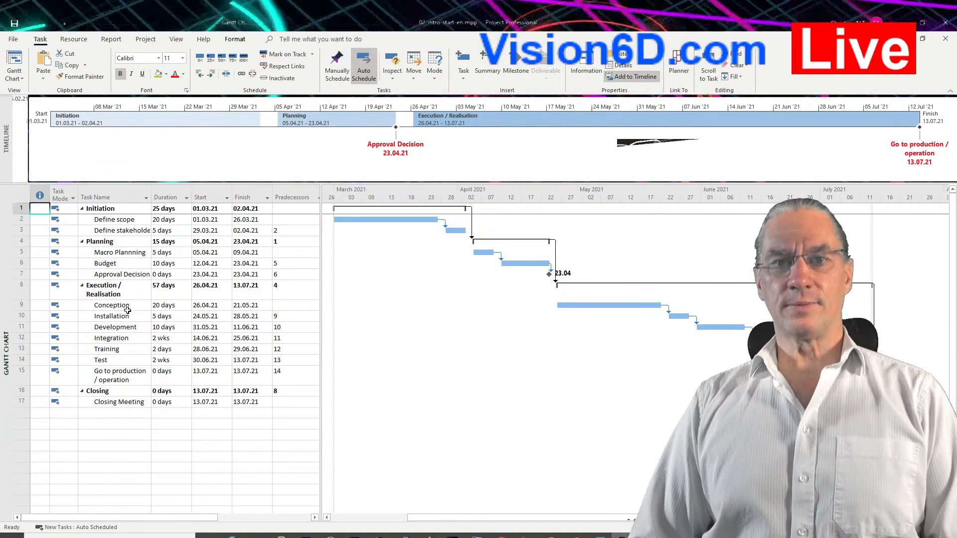
Insert a new task directly above Installation in the Execution / Realisation phase and name it "Aprocurement".
click(21, 316)
right_click(21, 316)
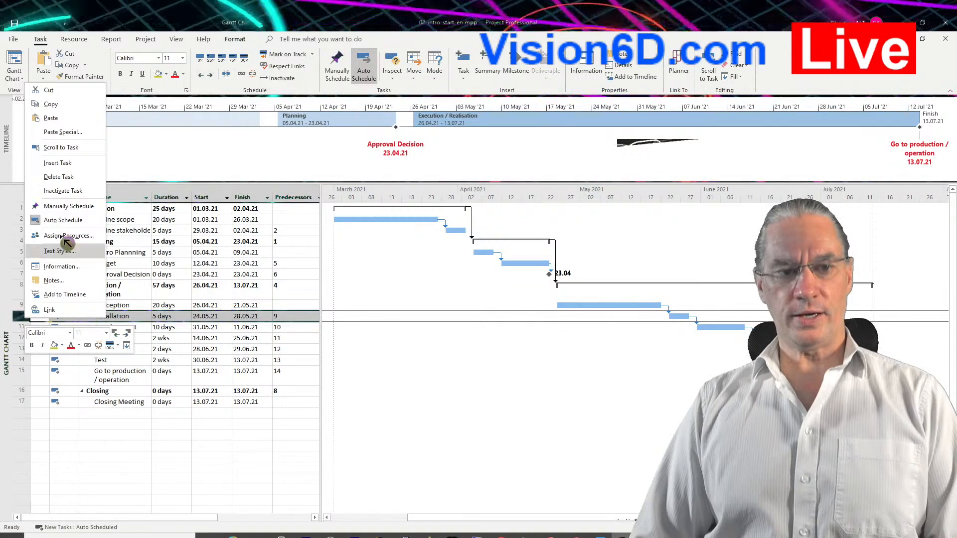
click(71, 164)
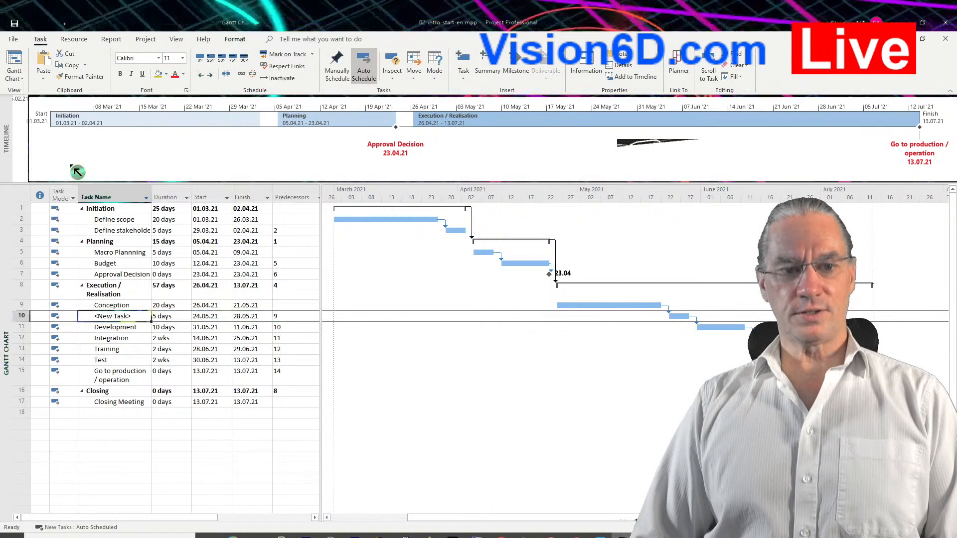
click(101, 317)
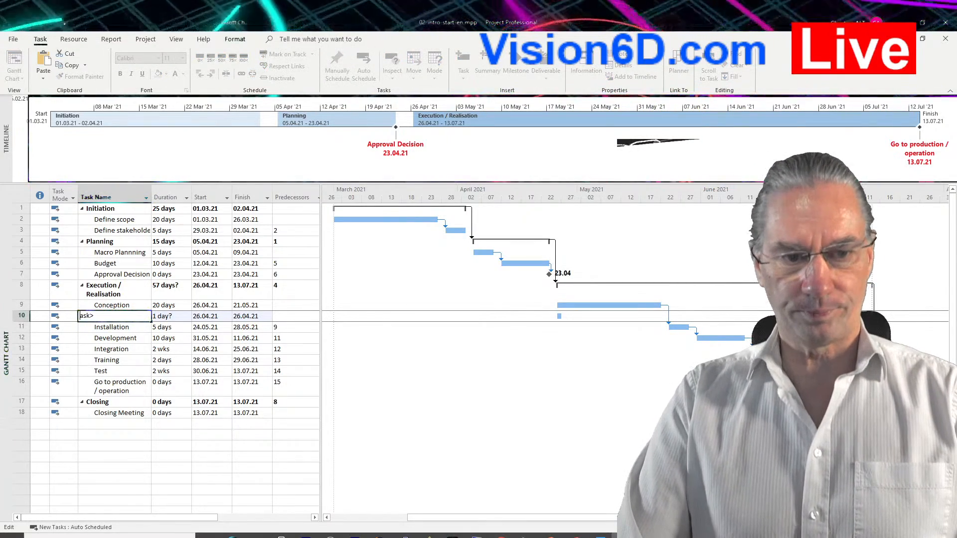
key(Delete)
key(Delete)
key(Delete)
key(Delete)
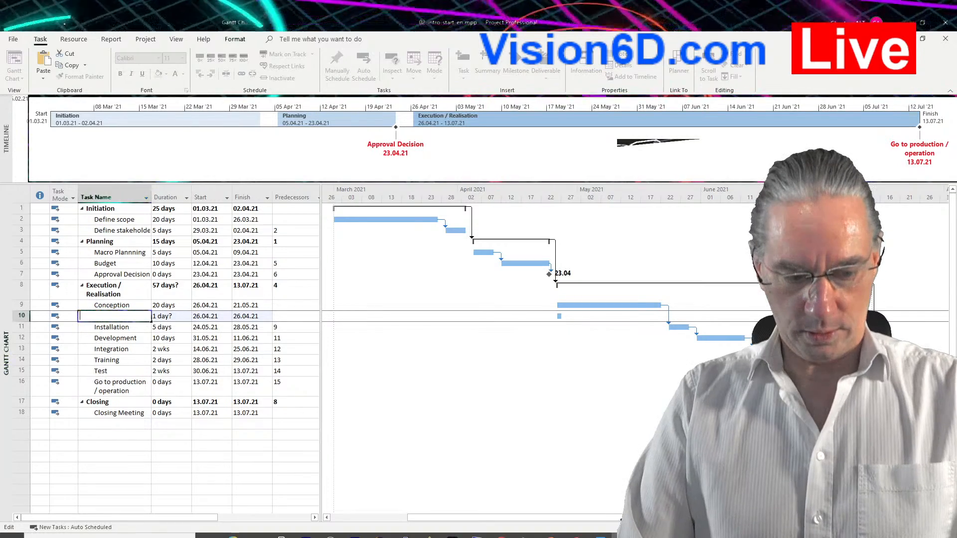
key(Delete)
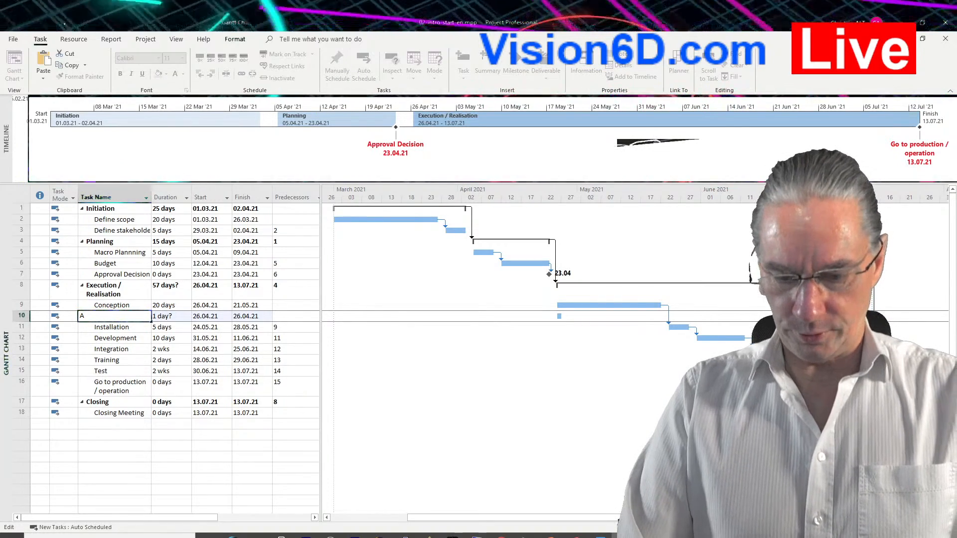
text(Procue)
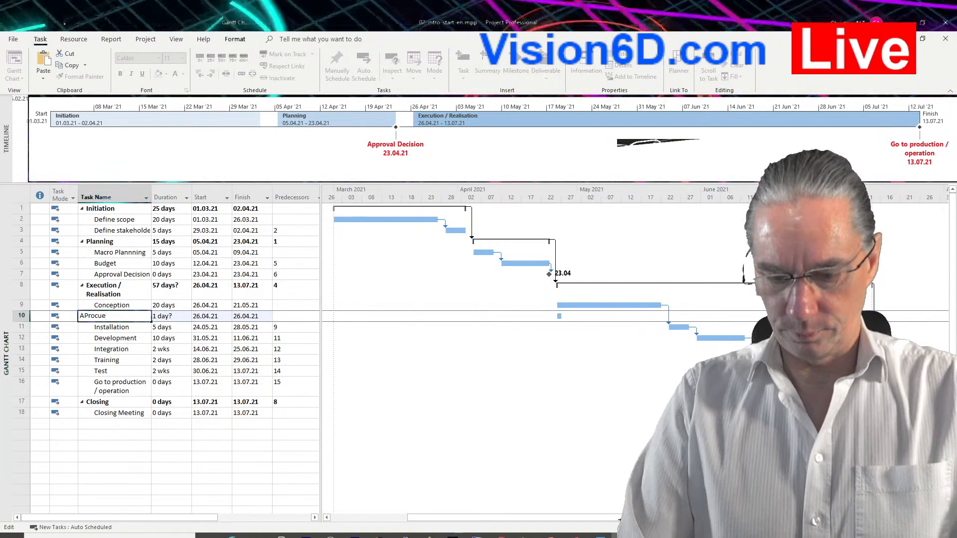
key(BackSpace)
text(rement)
key(Return)
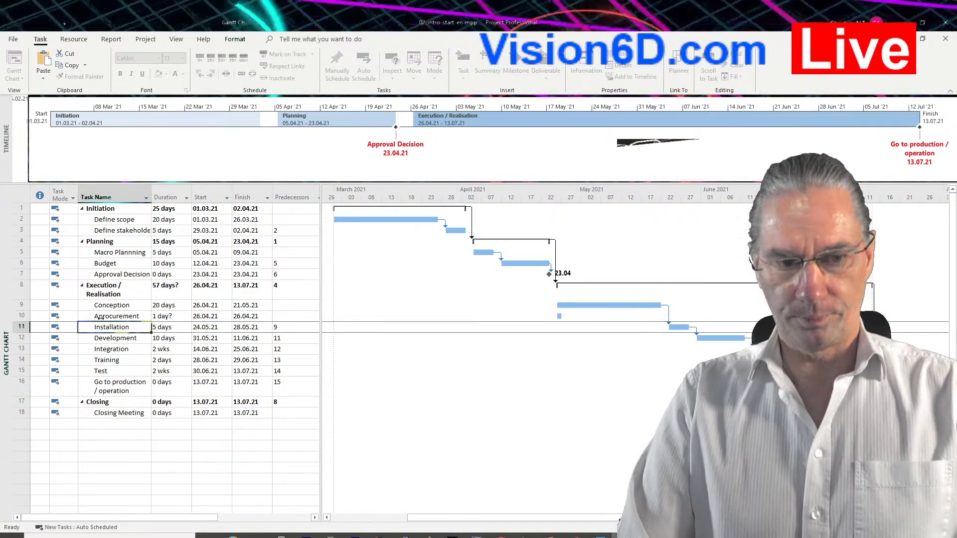
Remove the stray leading letter from the new task's name so that it reads "procurement".
click(101, 318)
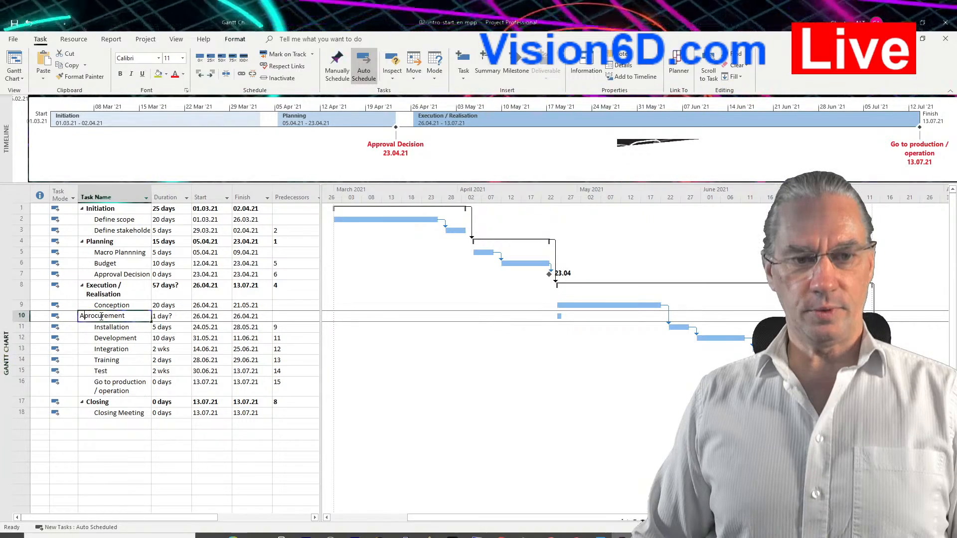
click(96, 316)
key(Return)
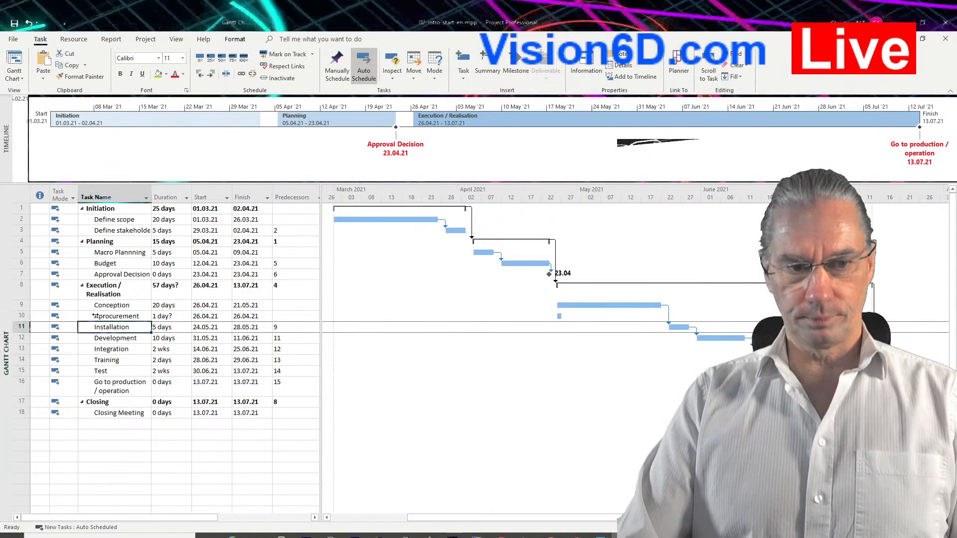
click(95, 316)
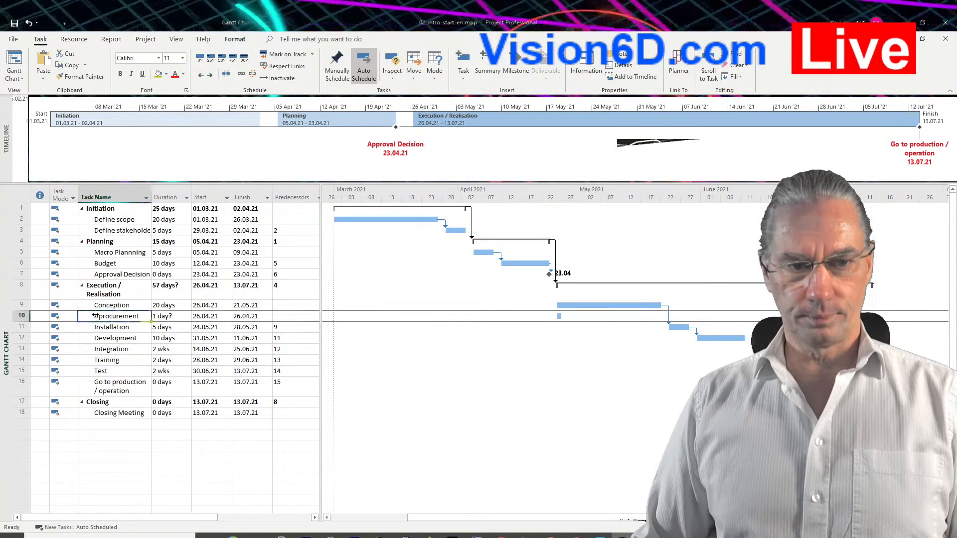
click(97, 317)
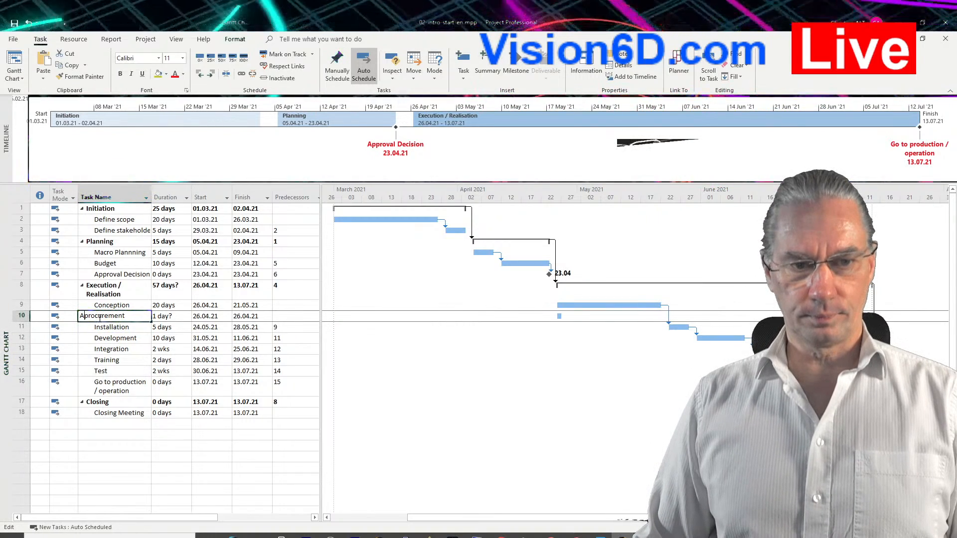
key(BackSpace)
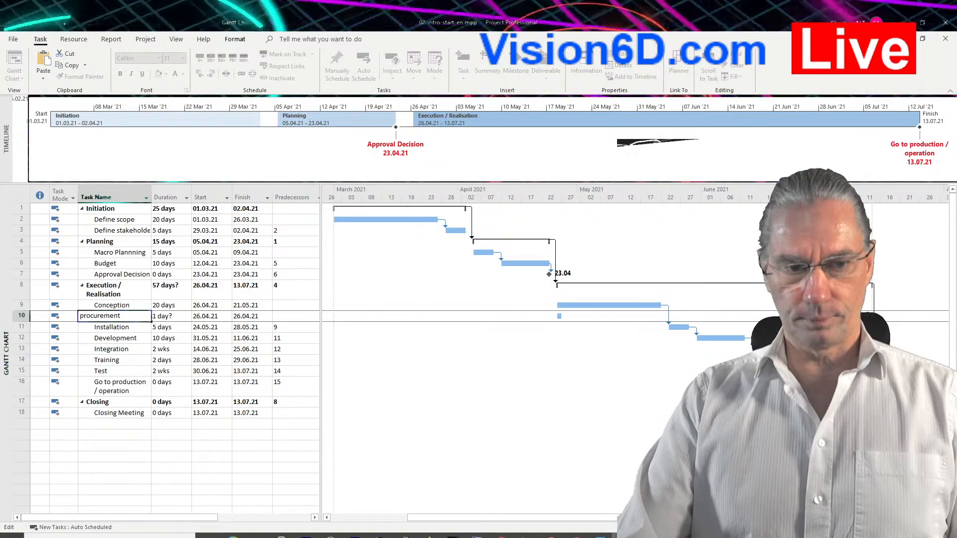
key(Return)
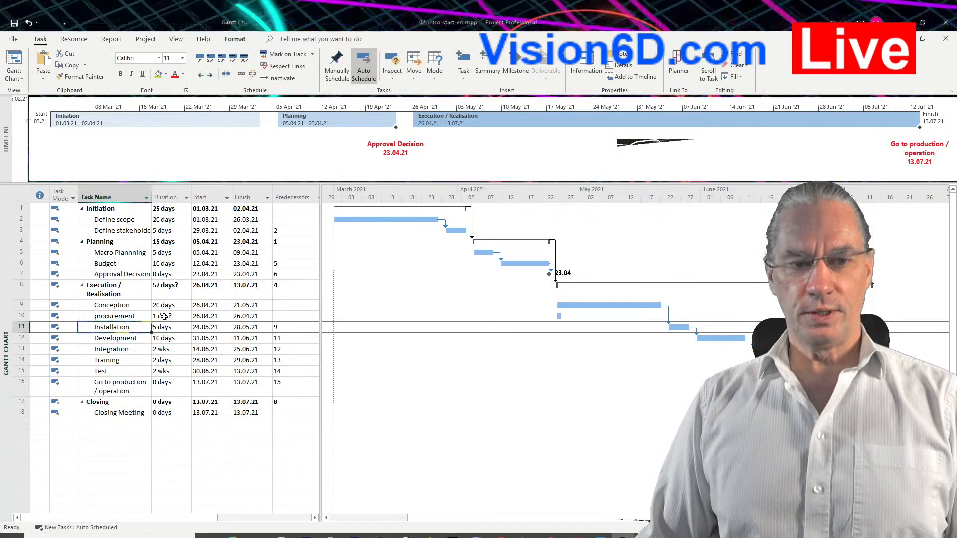
Set the duration of the procurement task to 5 days.
click(164, 317)
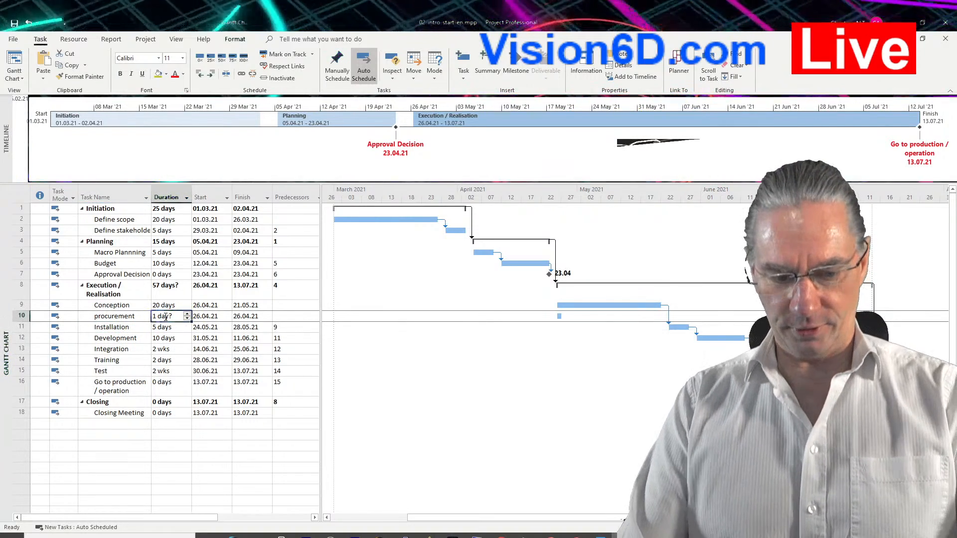
text(5)
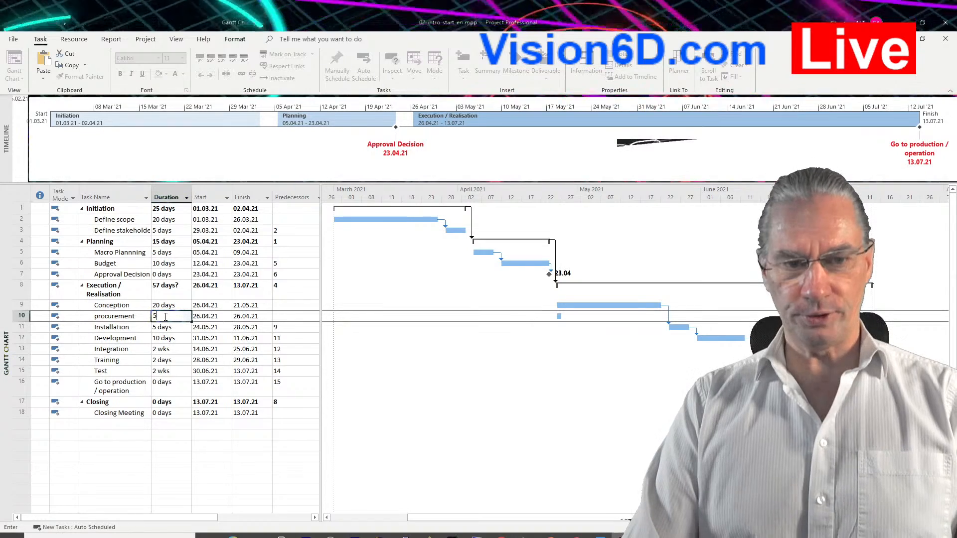
key(Return)
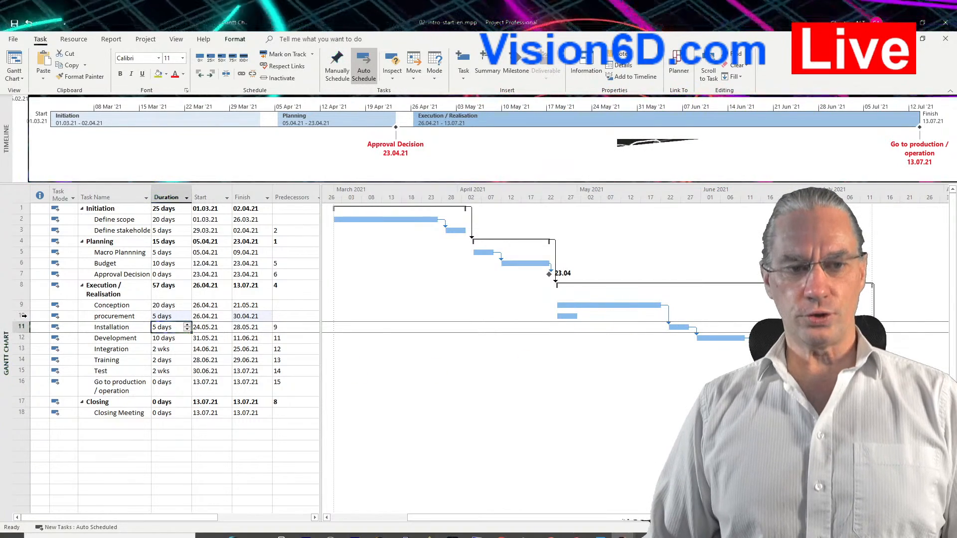
Link all tasks from Conception through Closing Meeting in sequence and select Installation's predecessors.
drag(20, 305, 10, 416)
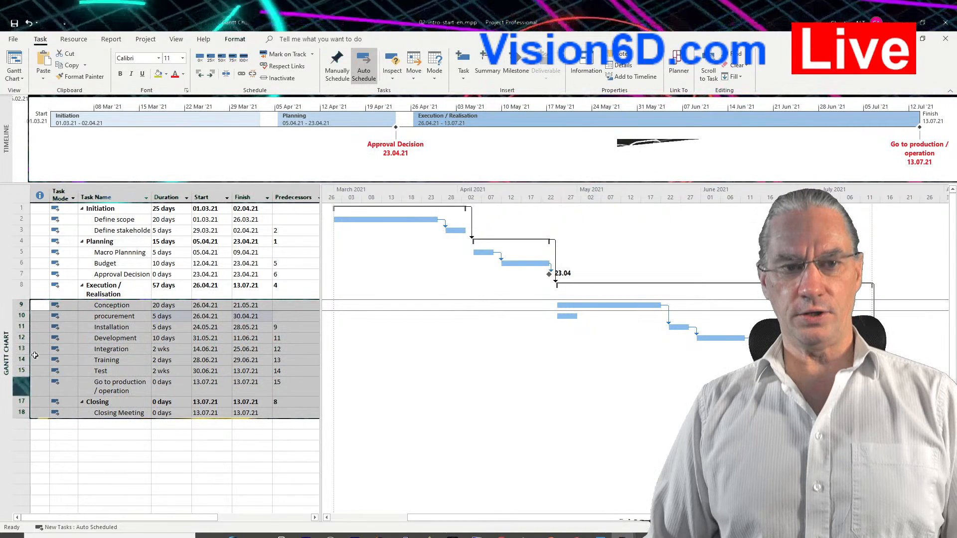
click(246, 76)
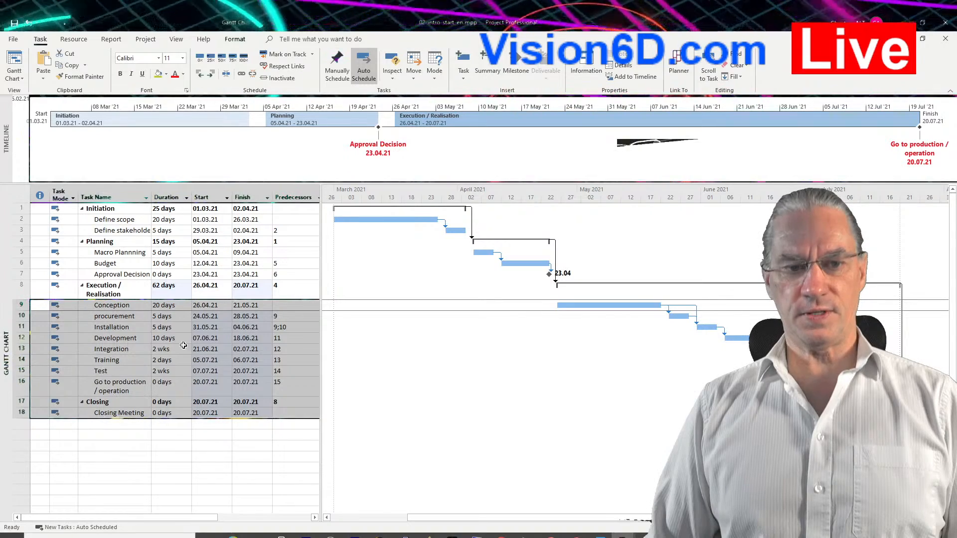
click(288, 327)
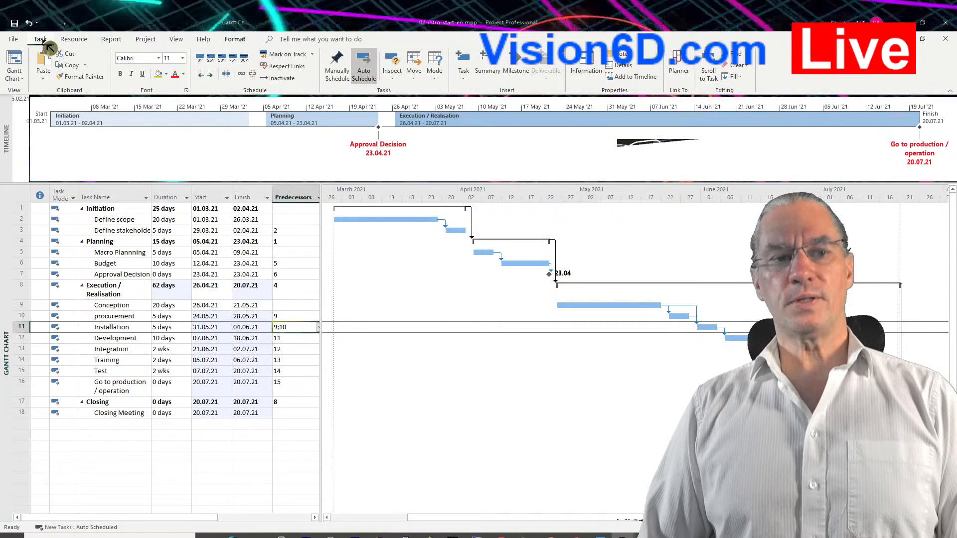
click(75, 42)
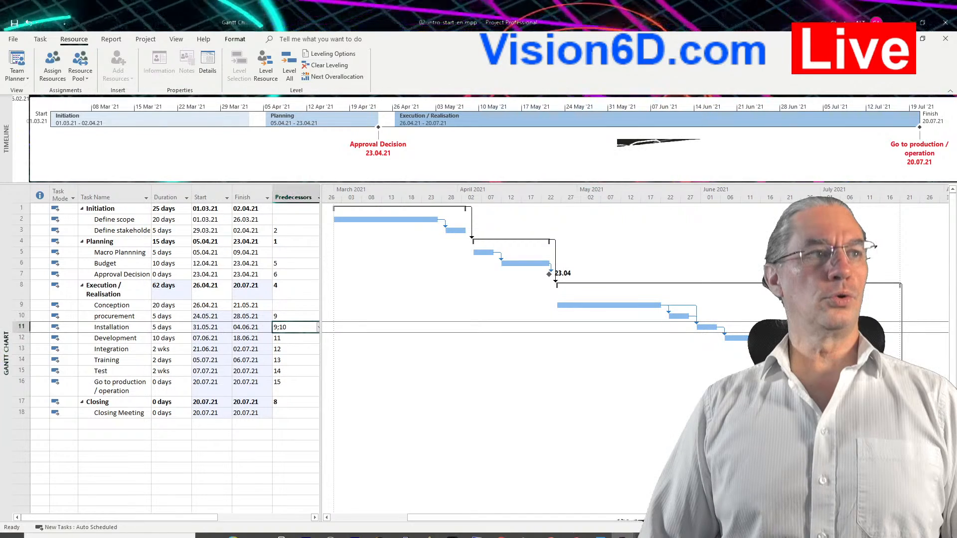
click(502, 536)
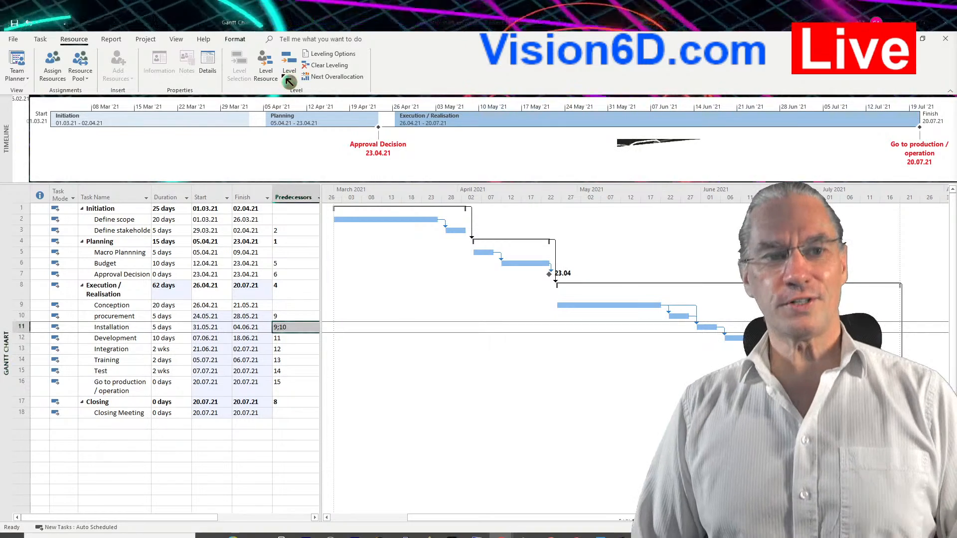
click(45, 39)
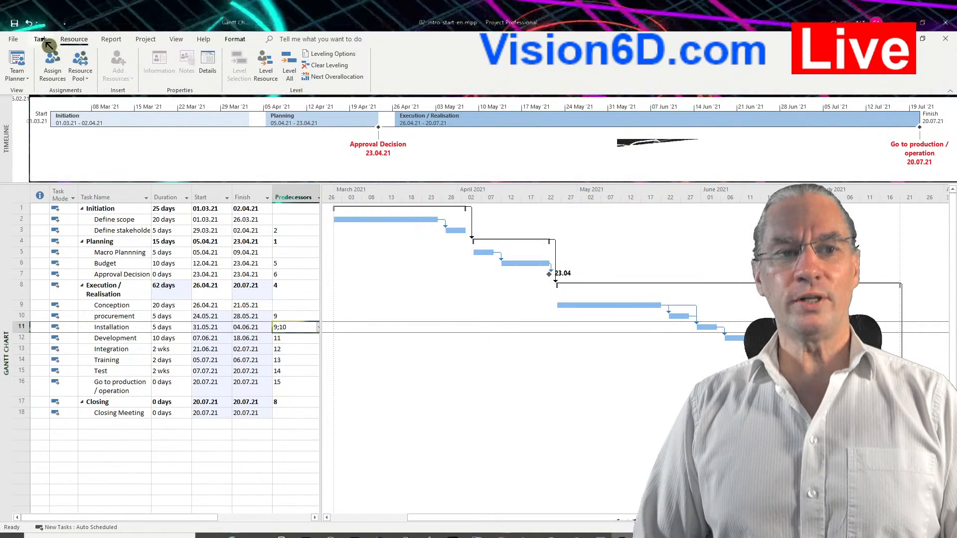
click(43, 40)
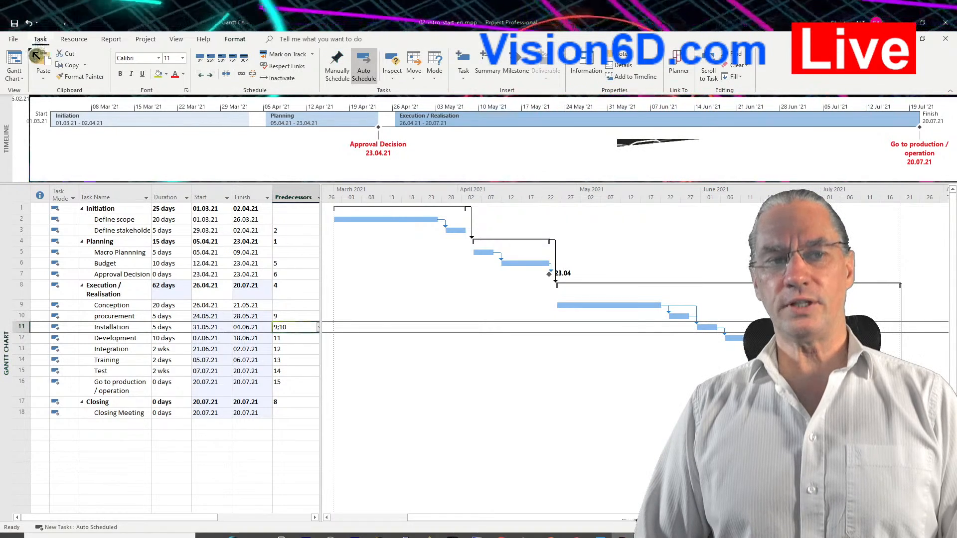
Switch from the Gantt Chart to the Resource Sheet view using the full list of available views.
click(17, 62)
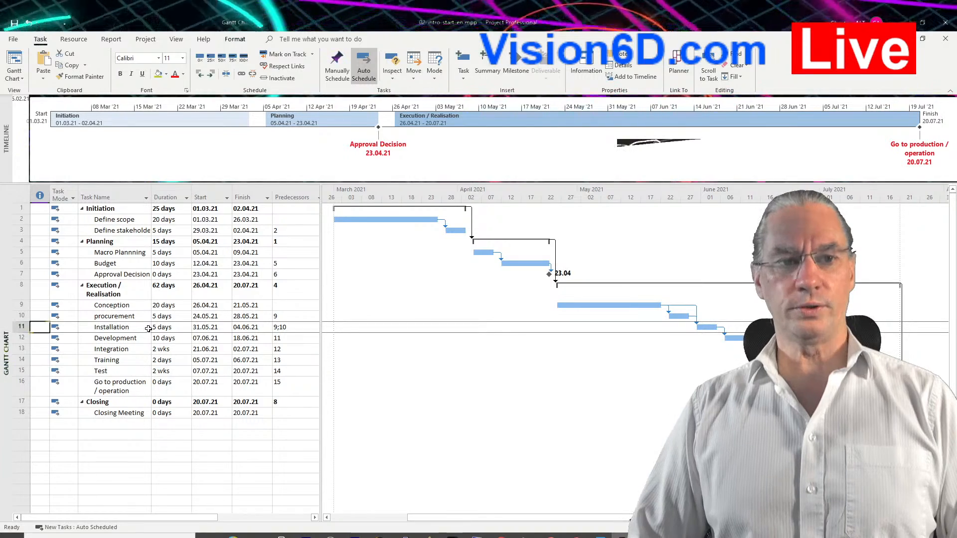
click(26, 85)
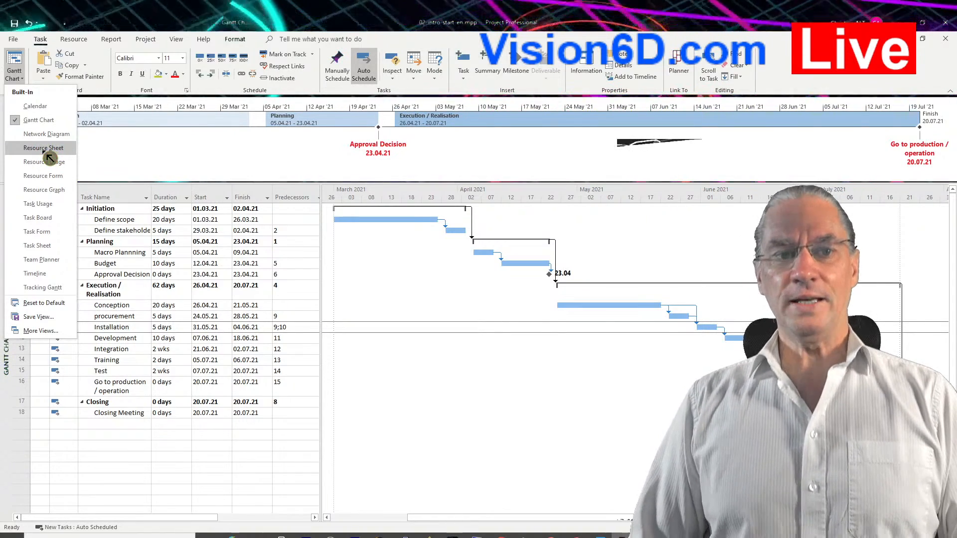
click(60, 335)
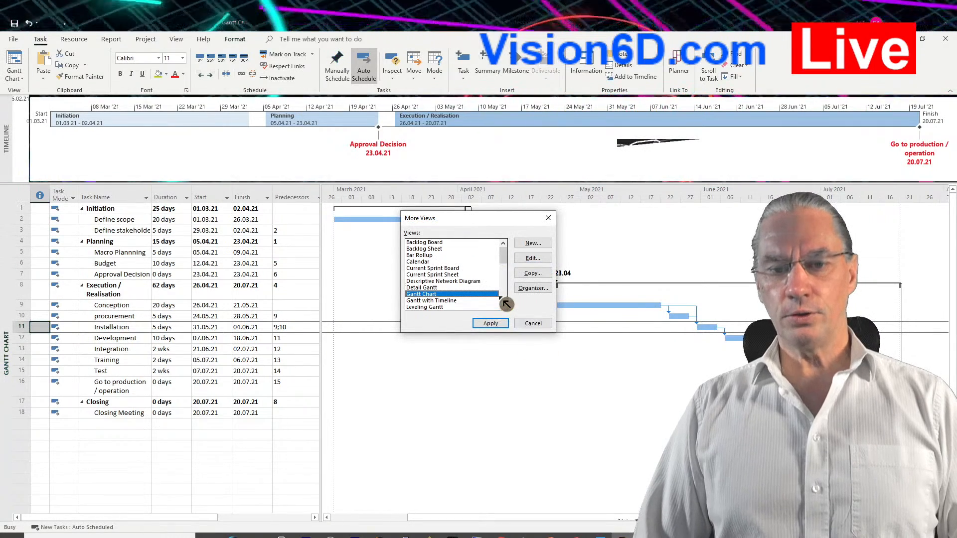
drag(504, 258, 511, 282)
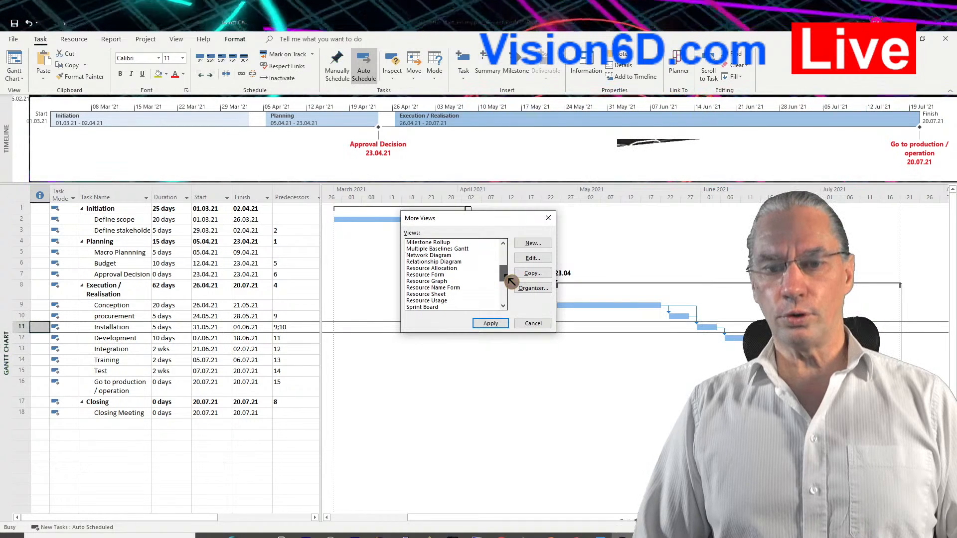
click(427, 294)
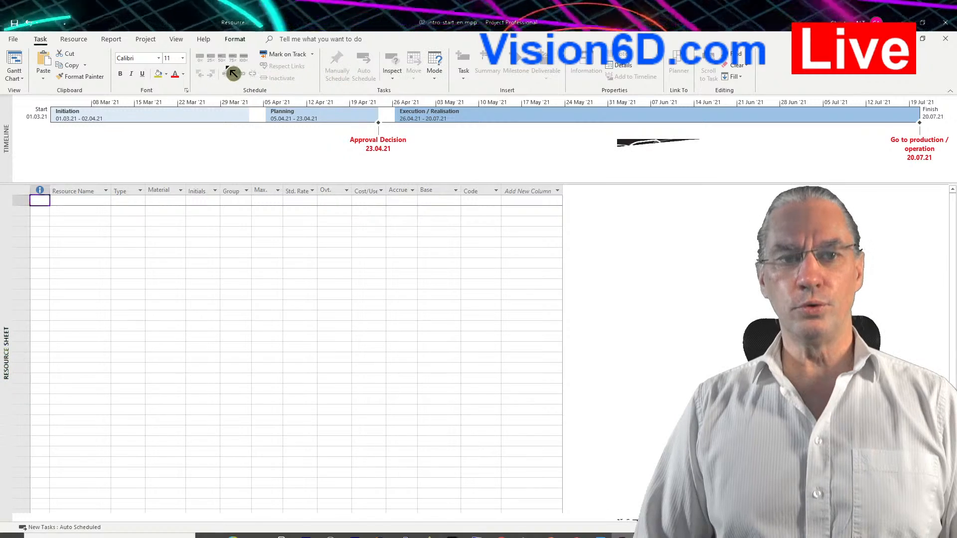
Hide the timeline pane and return to the Gantt Chart view.
click(184, 41)
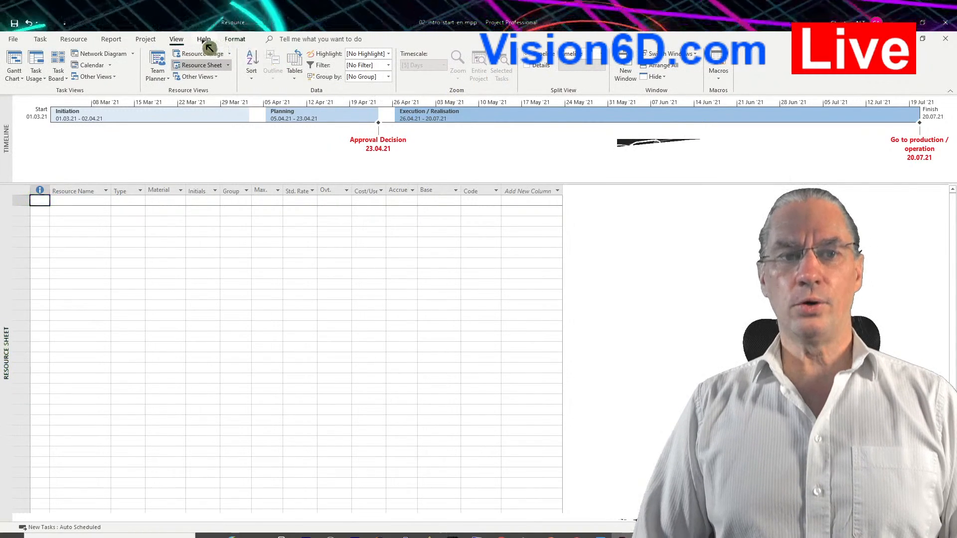
click(532, 59)
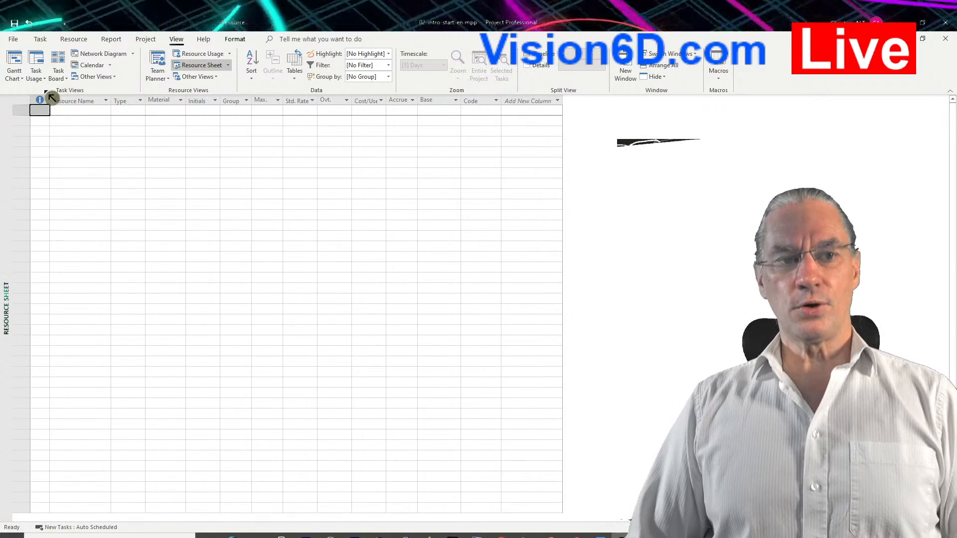
click(19, 62)
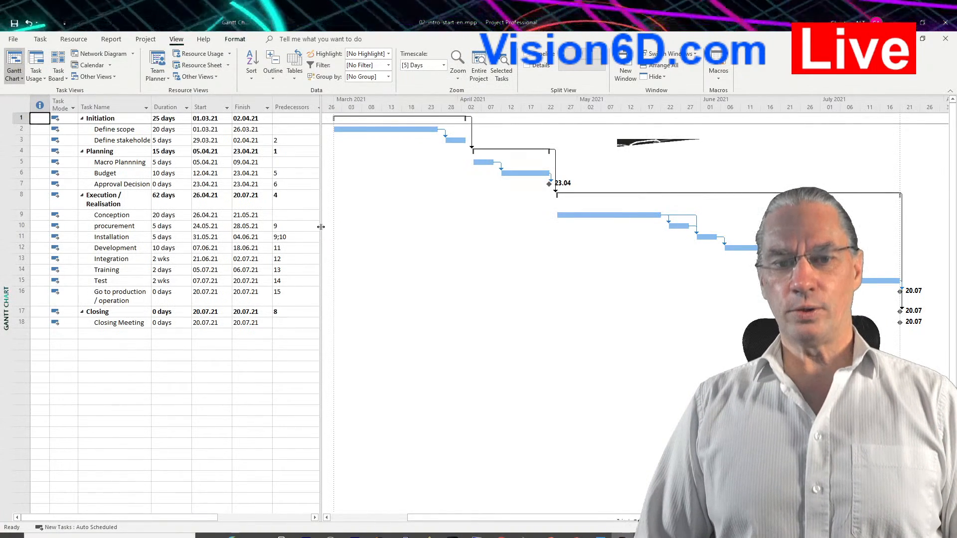
Widen the task table to expose the resource names and assign PM to the Define scope task.
drag(320, 224, 393, 232)
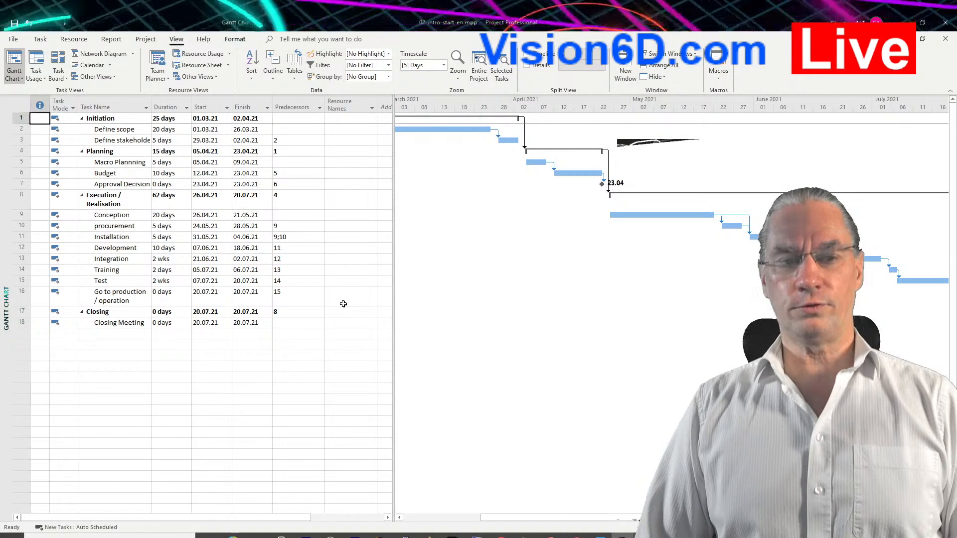
click(340, 130)
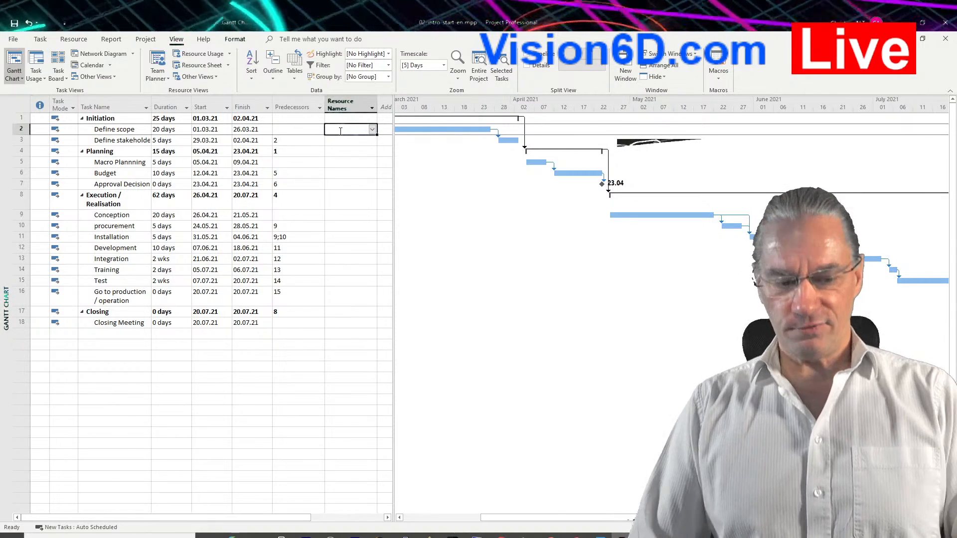
text(PM)
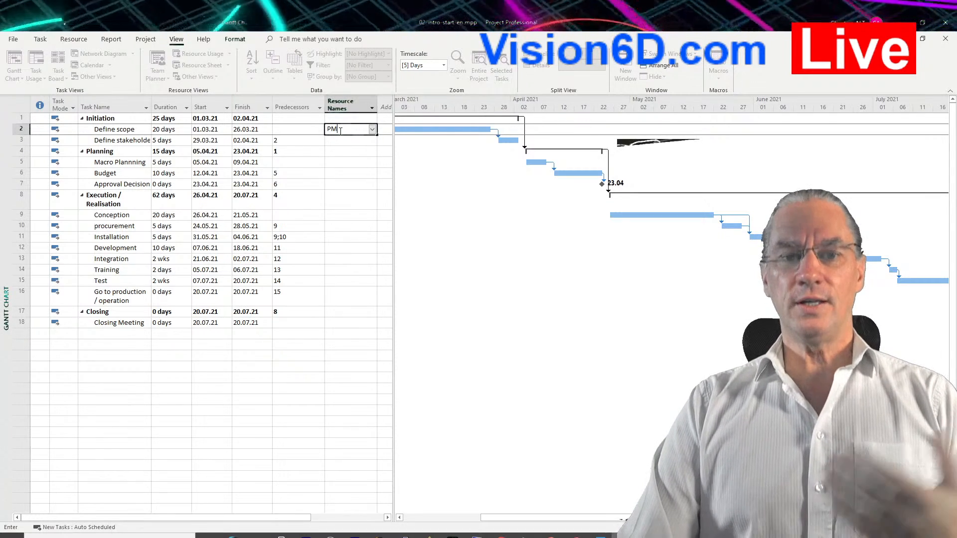
key(Return)
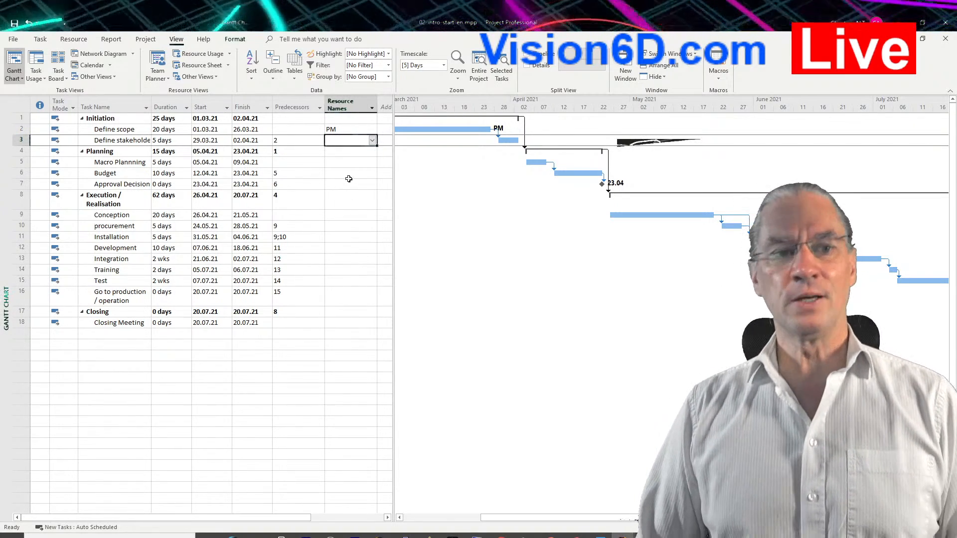
Open the Resource Sheet view from the full list of available views.
click(23, 80)
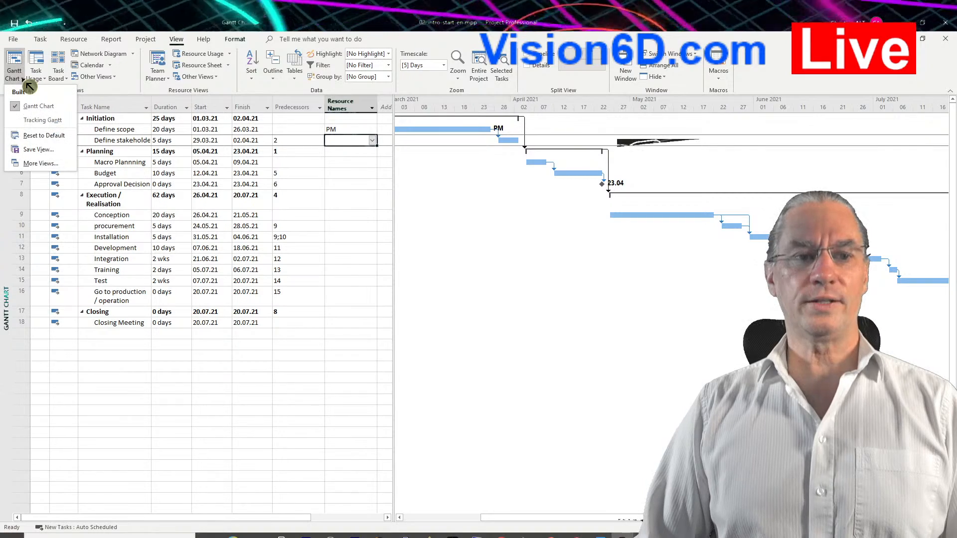
click(38, 163)
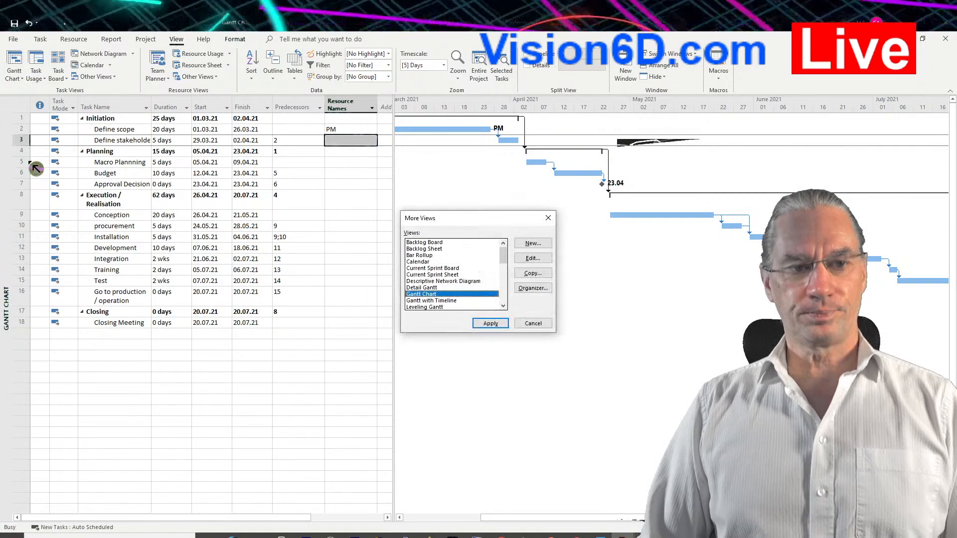
scroll(454, 280, down, 5)
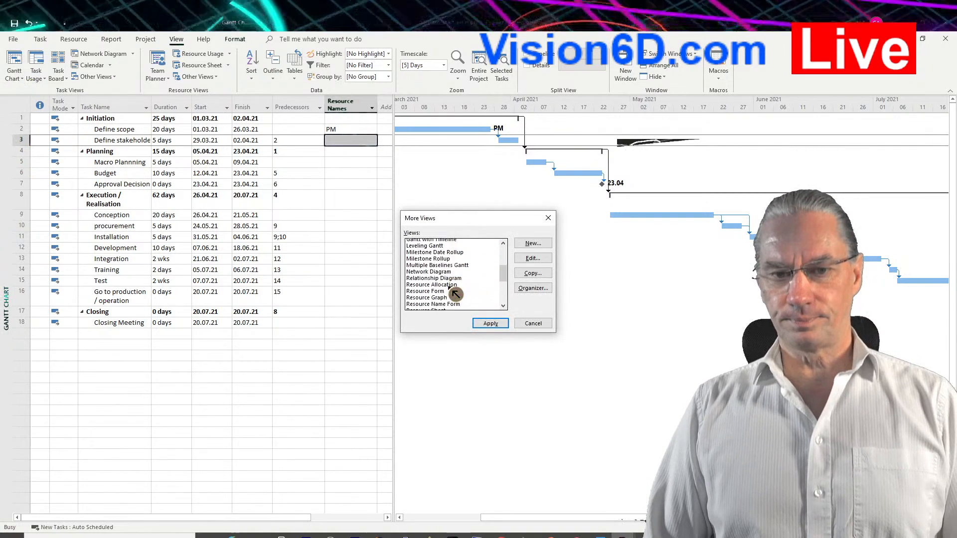
click(452, 294)
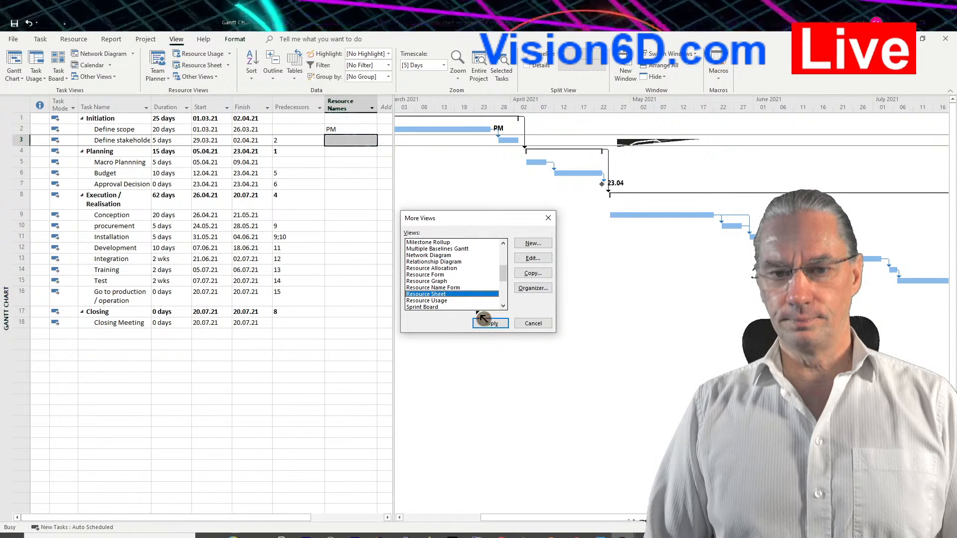
click(496, 326)
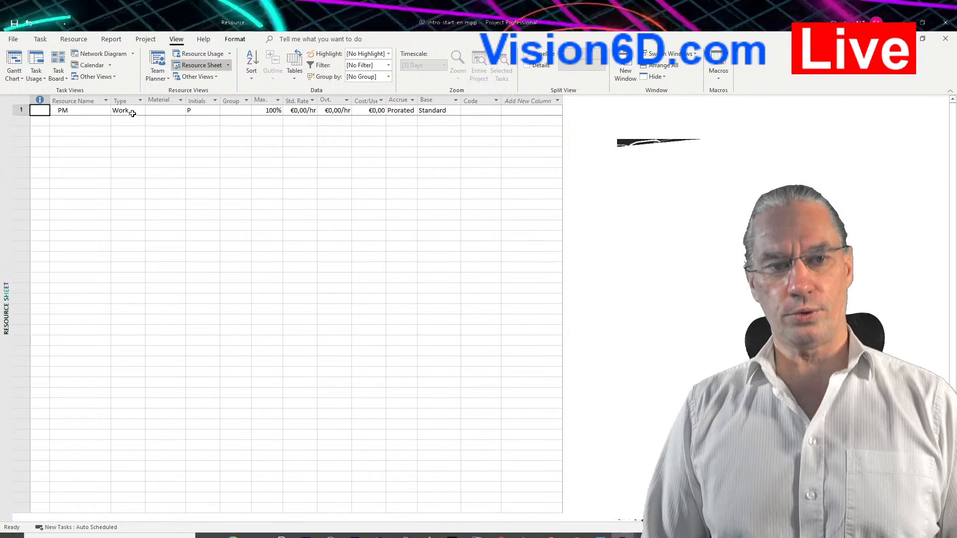
Review the available resource types for PM and keep Work selected.
click(141, 112)
click(141, 111)
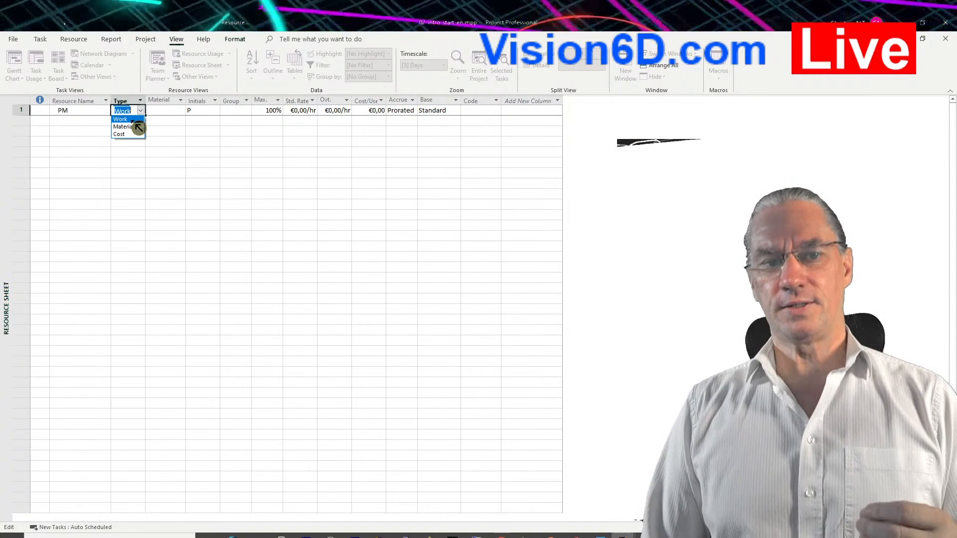
click(129, 119)
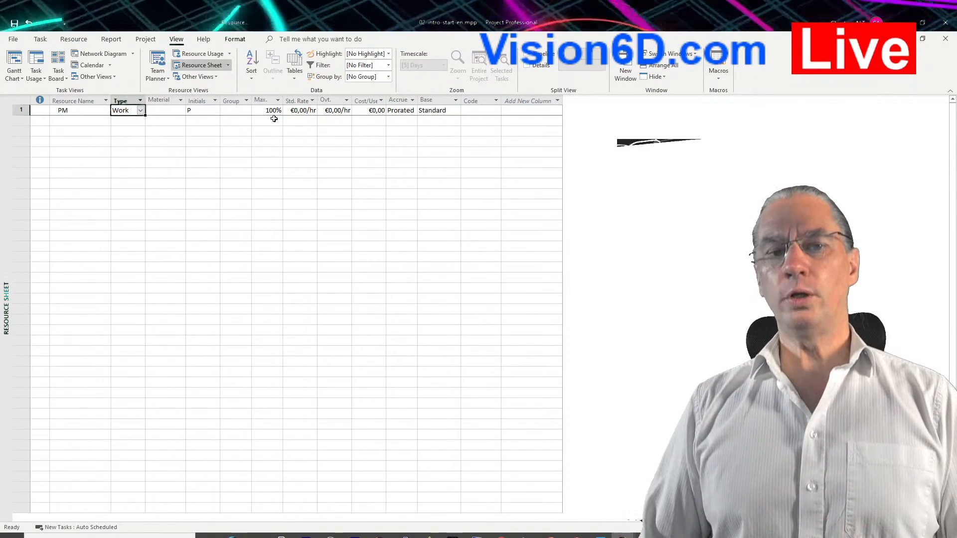
Set the maximum units of the PM resource to 50%.
click(272, 111)
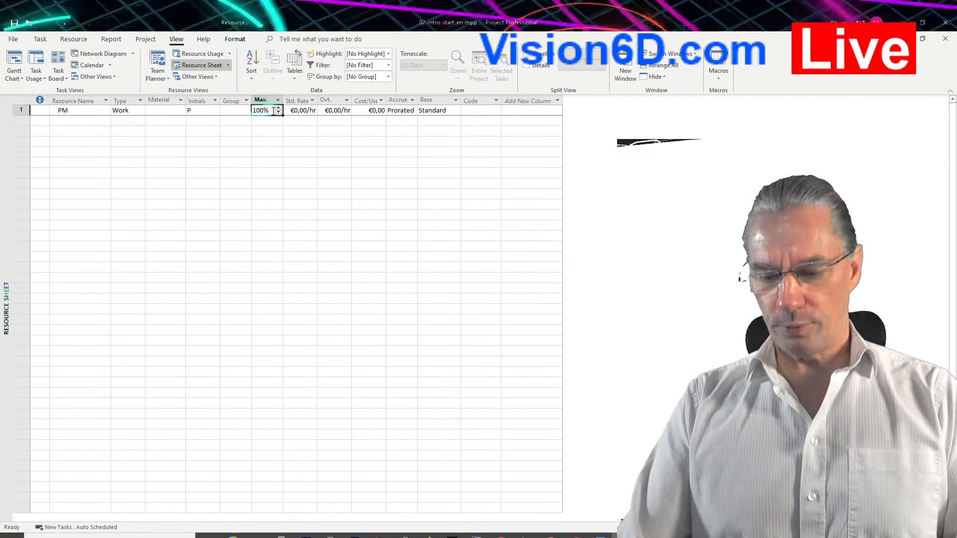
key(BackSpace)
text(5)
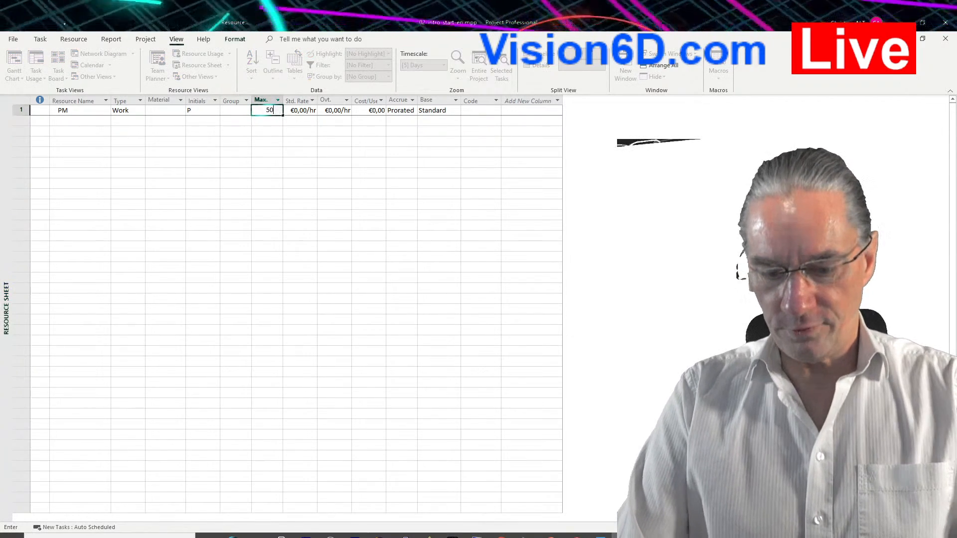
text(0)
key(Return)
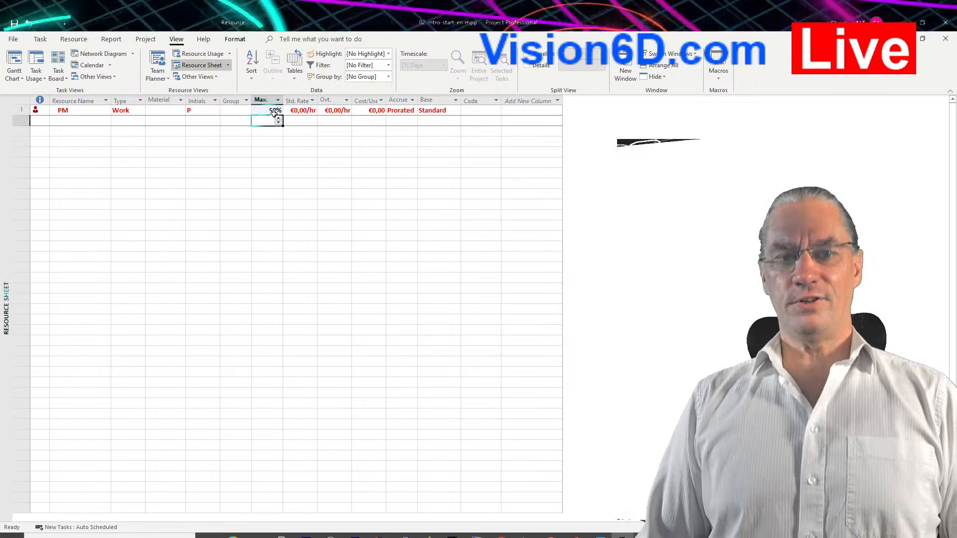
Set the PM resource's maximum units back to 100%.
mouse_move(53, 111)
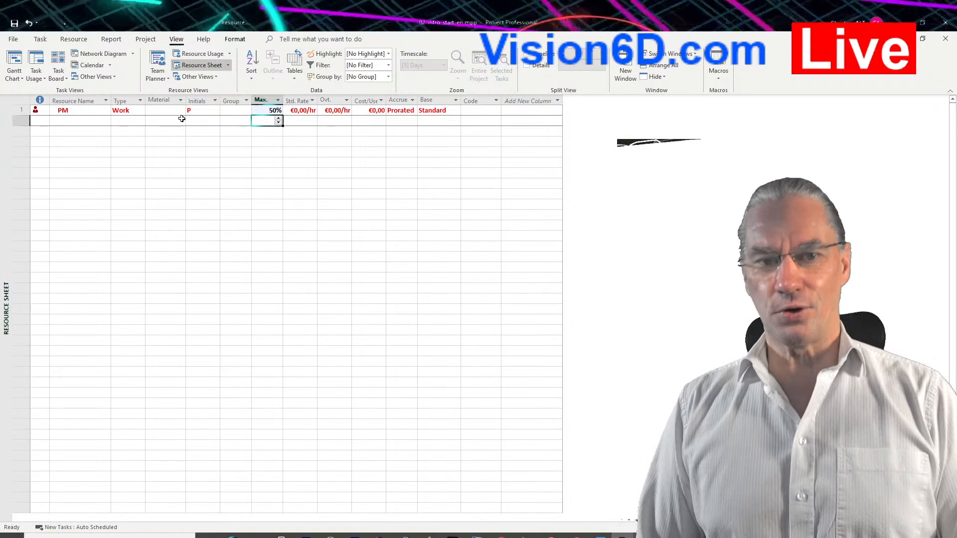
click(276, 110)
click(280, 114)
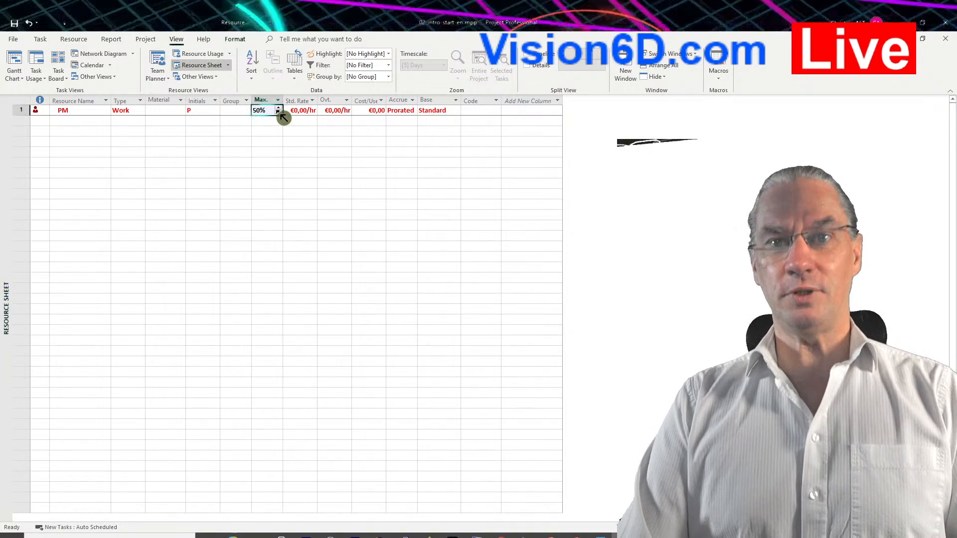
key(BackSpace)
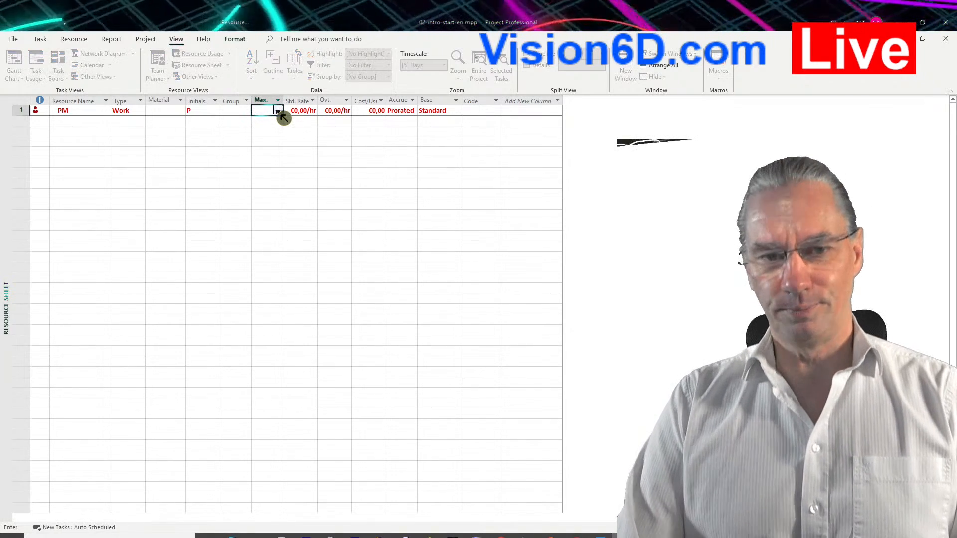
text(100)
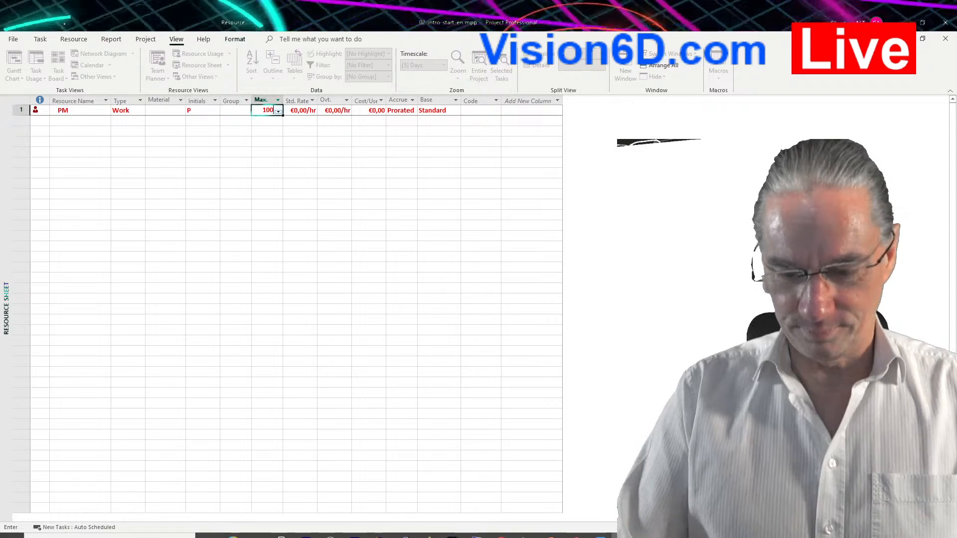
key(Return)
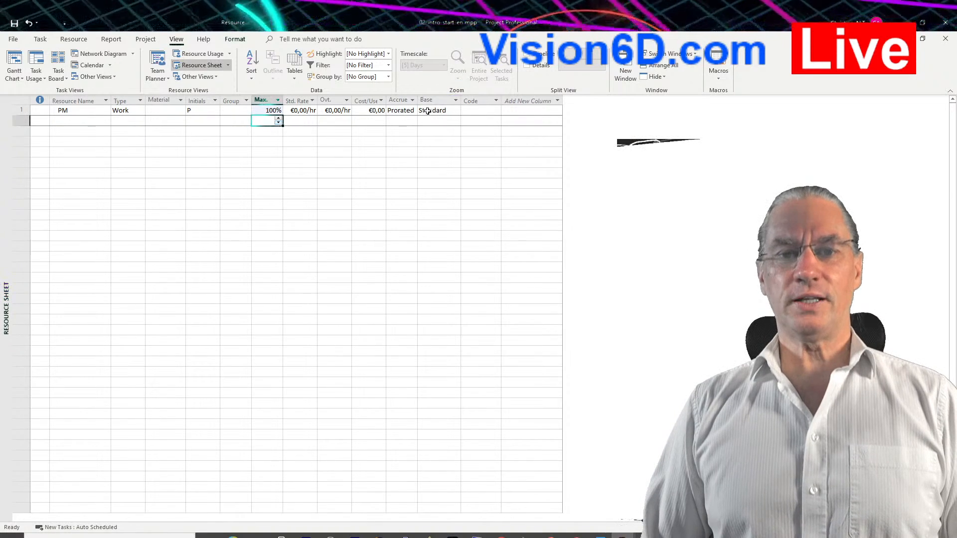
Review the base calendar choices for the PM resource and keep Standard selected.
click(454, 114)
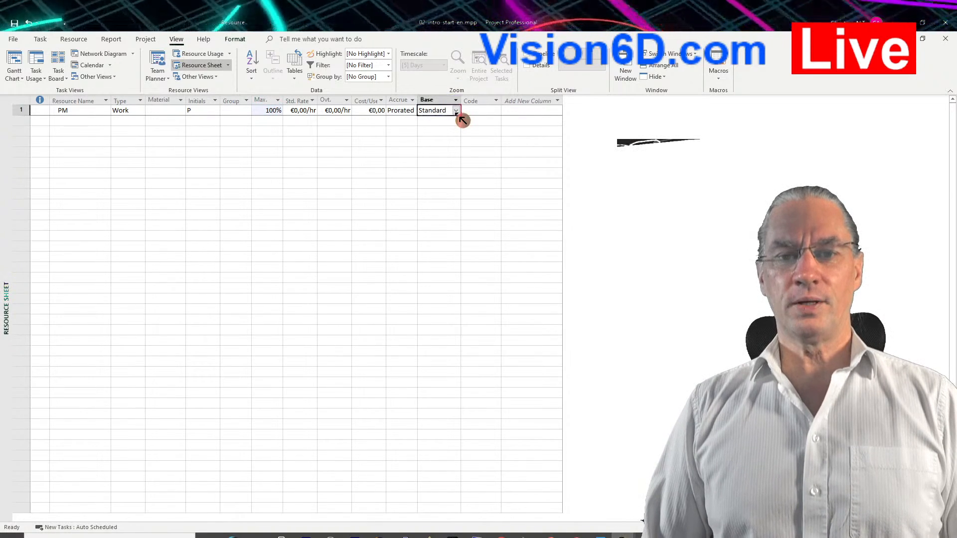
click(456, 111)
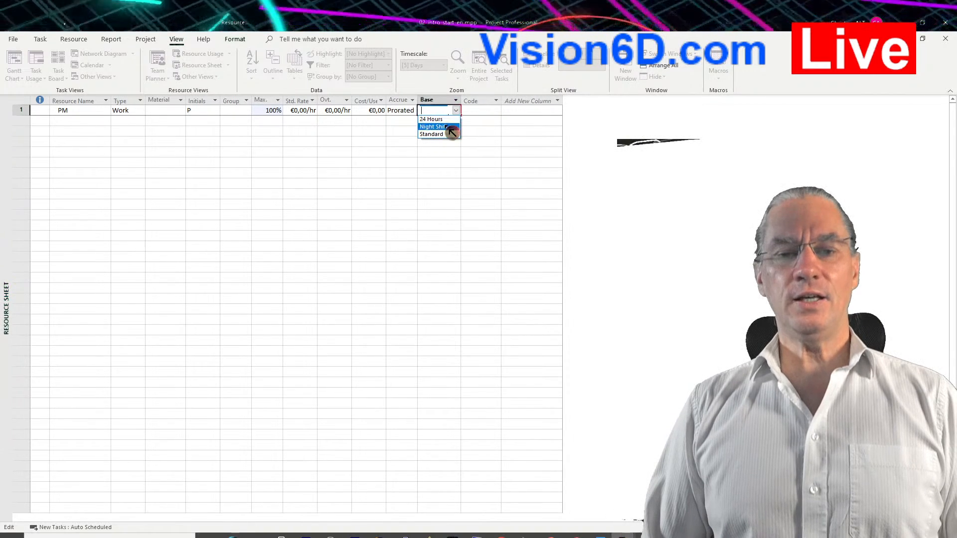
click(447, 135)
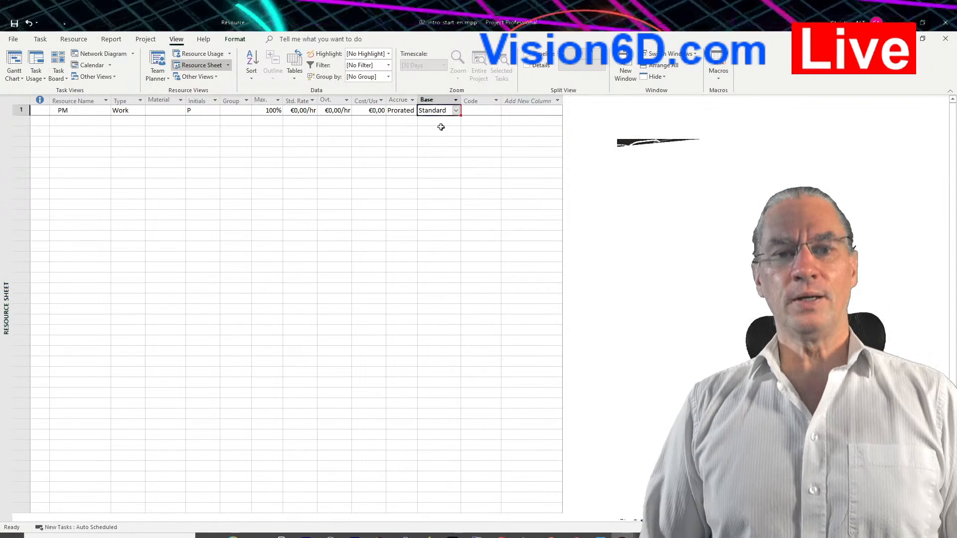
click(458, 113)
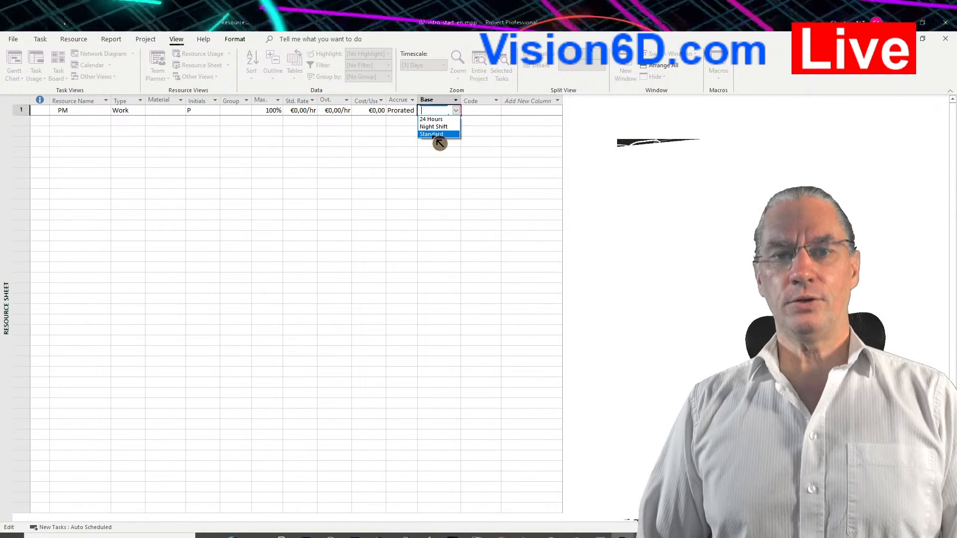
click(439, 134)
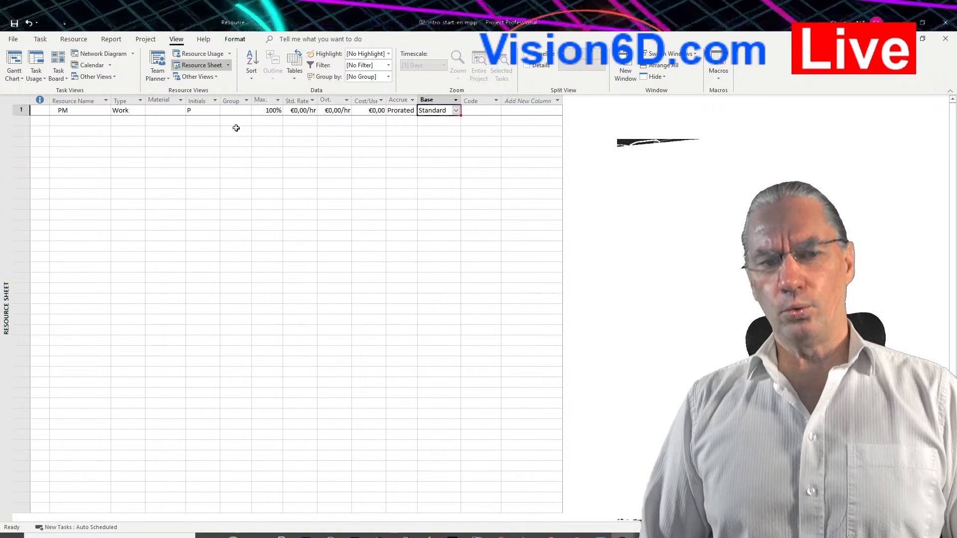
Add two resources named Stakeholder1 and Stakeholder2 below PM in the resource sheet.
click(71, 123)
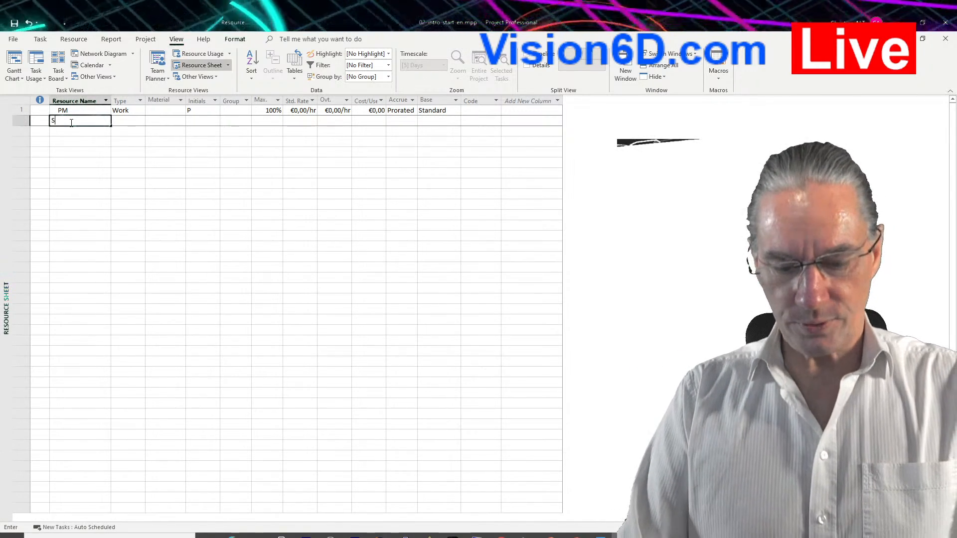
text(Stakeholder1)
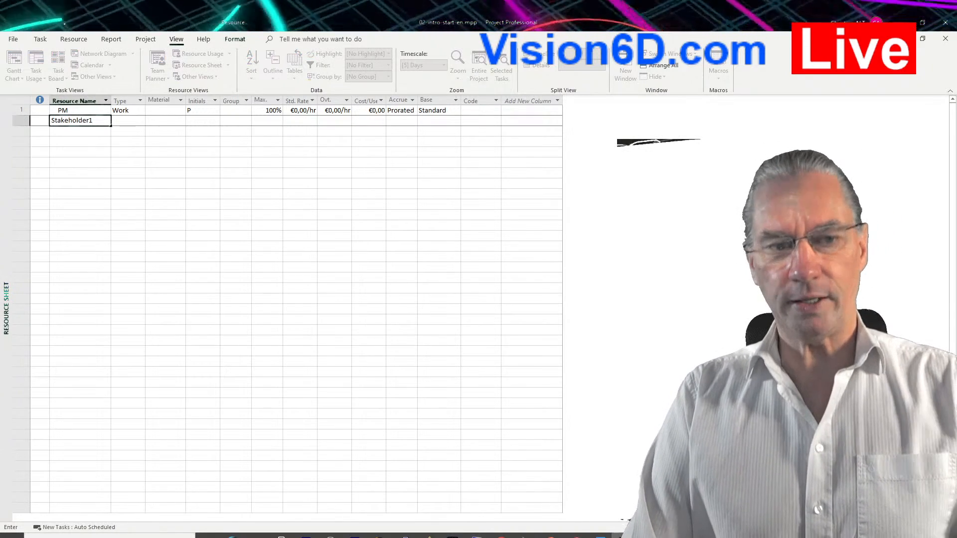
key(Return)
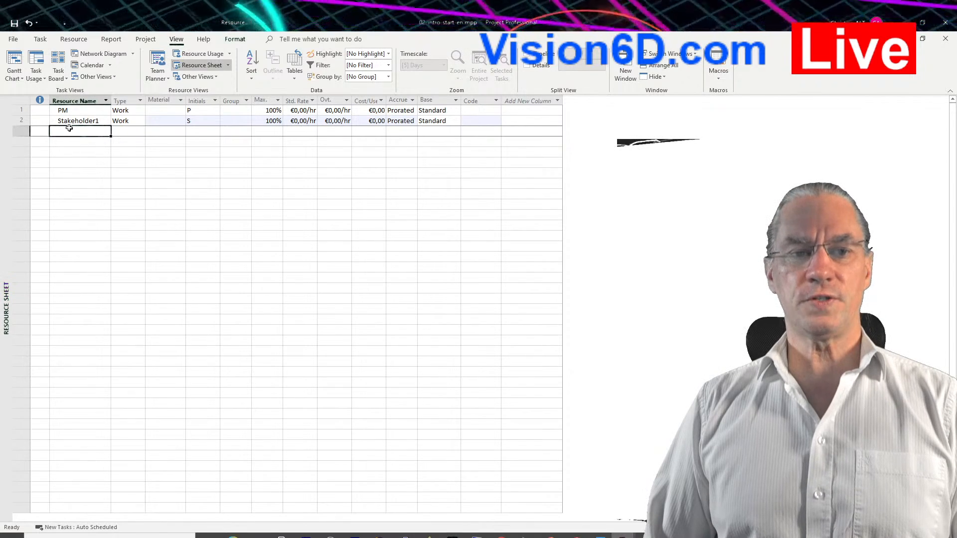
click(67, 134)
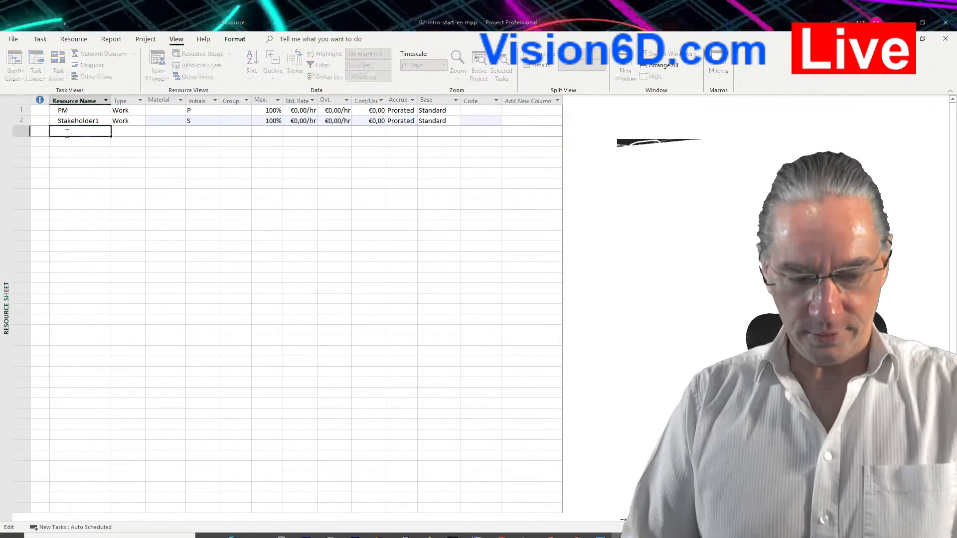
text(Stakeho)
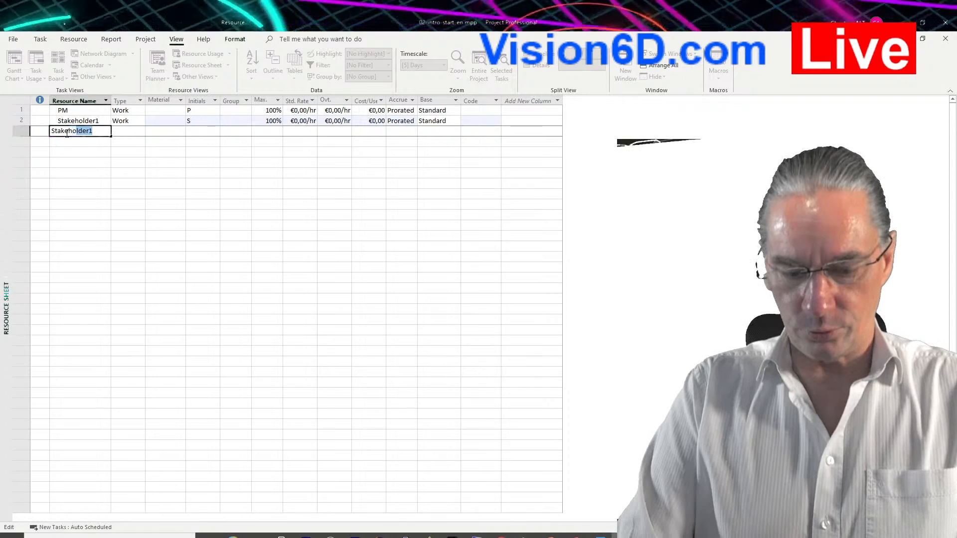
text(lder2)
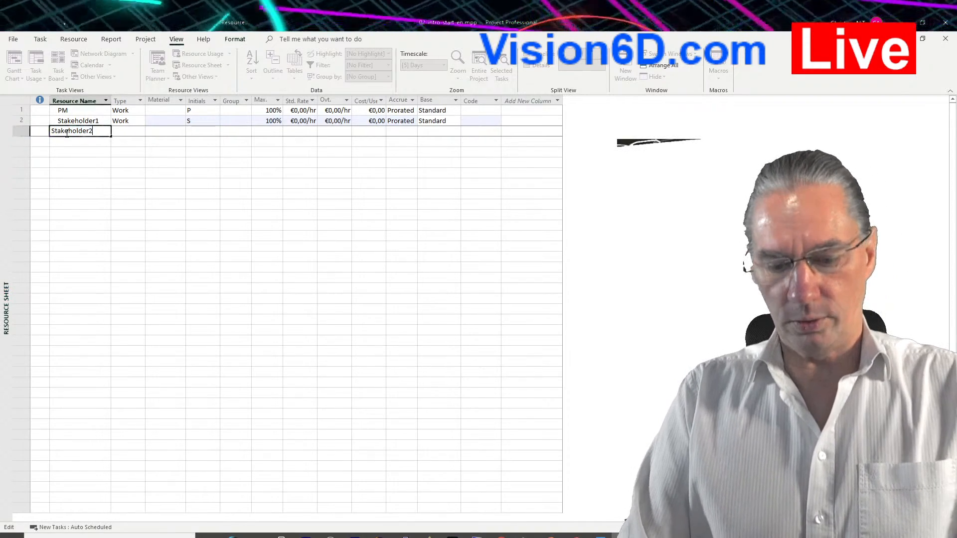
key(Return)
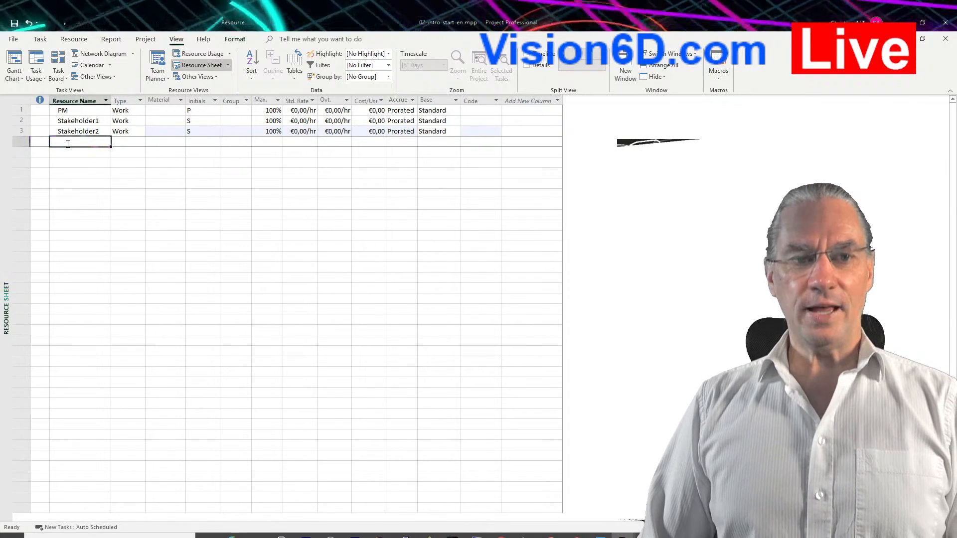
Add a resource named CMO below Stakeholder2 in the resource sheet.
click(68, 143)
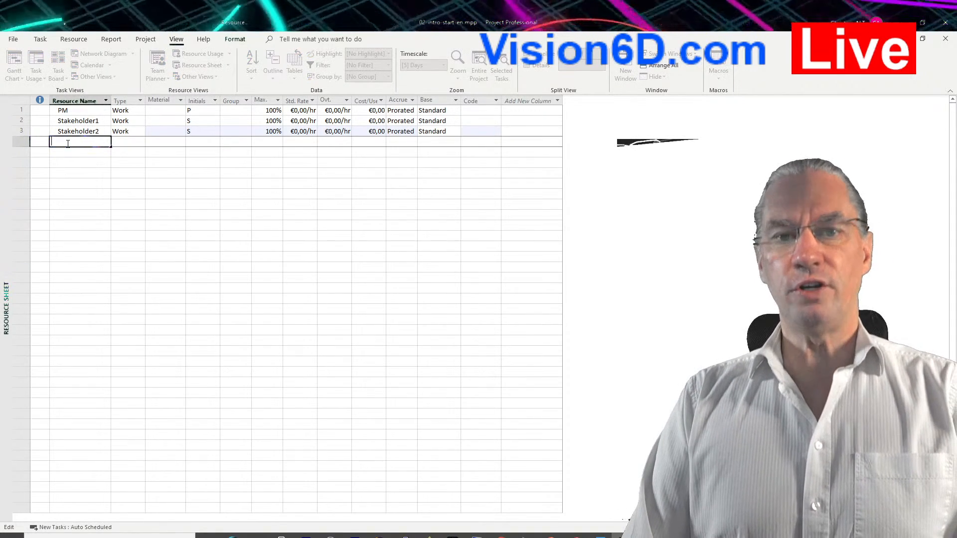
text(CMO)
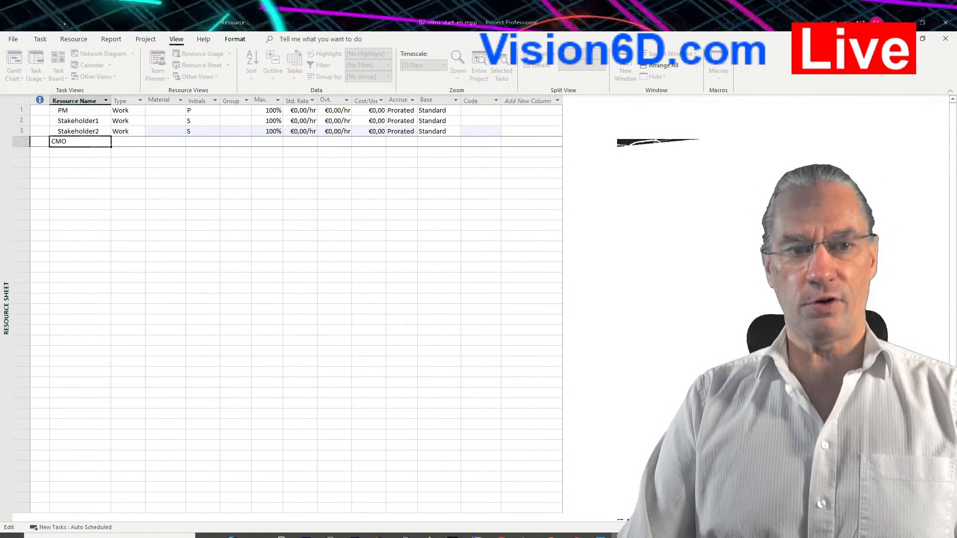
key(Return)
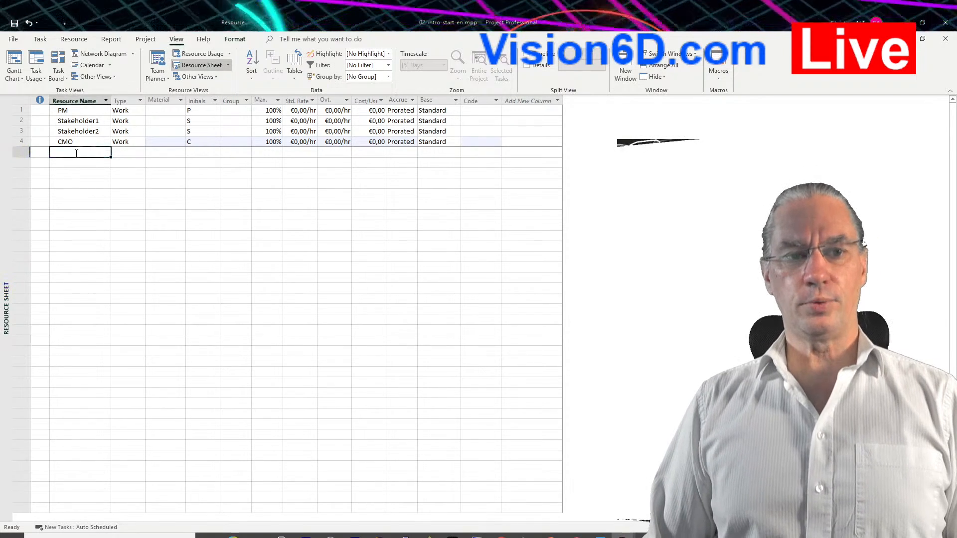
Add two resources named Engineer1 and Engineer2 below CMO in the resource sheet.
click(76, 153)
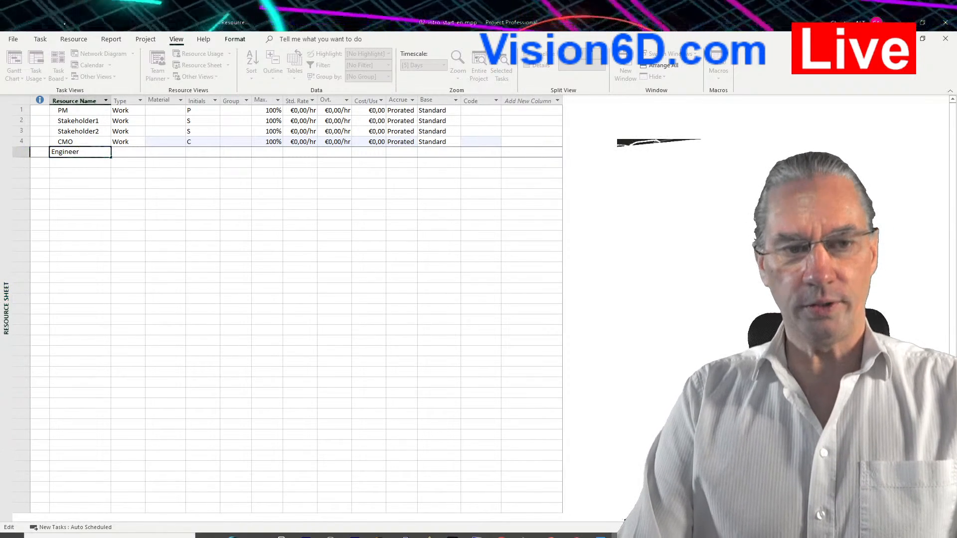
text(Engineer1)
key(Return)
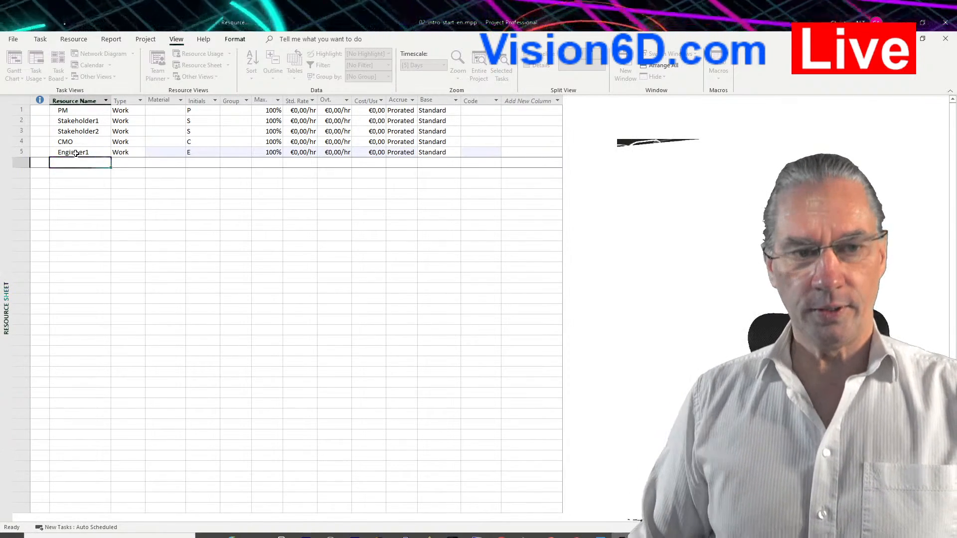
click(76, 162)
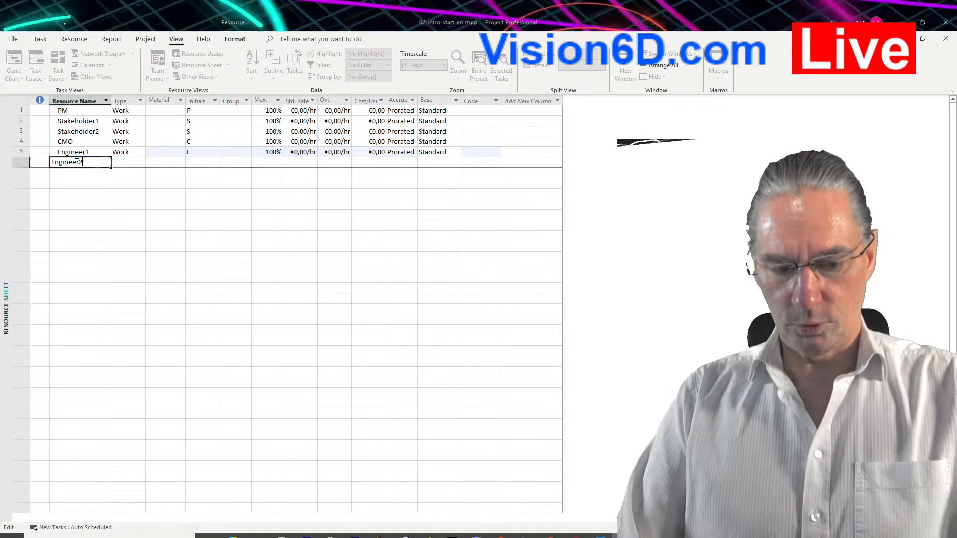
key(Return)
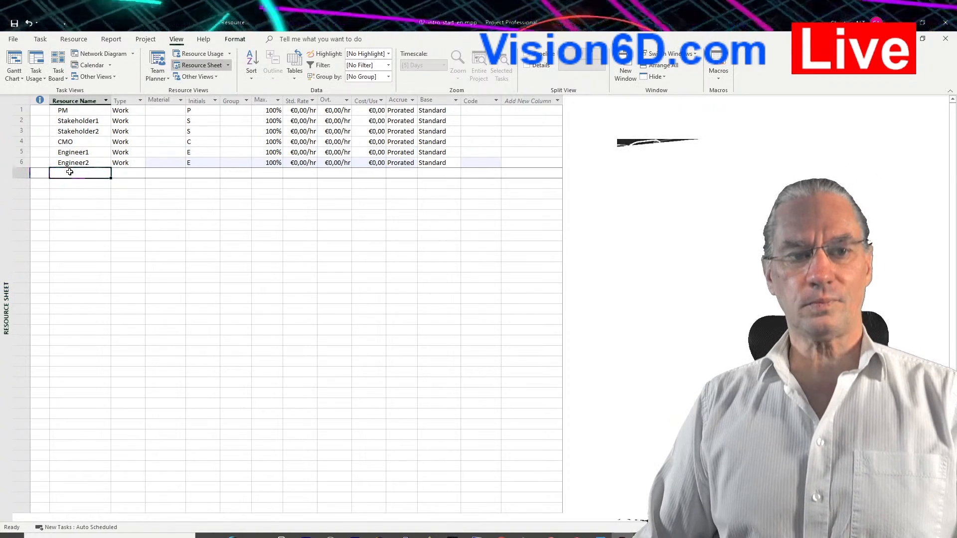
Add two resources named Developer 1 and Develooper 2 below Engineer2 in the resource sheet.
text(Dev)
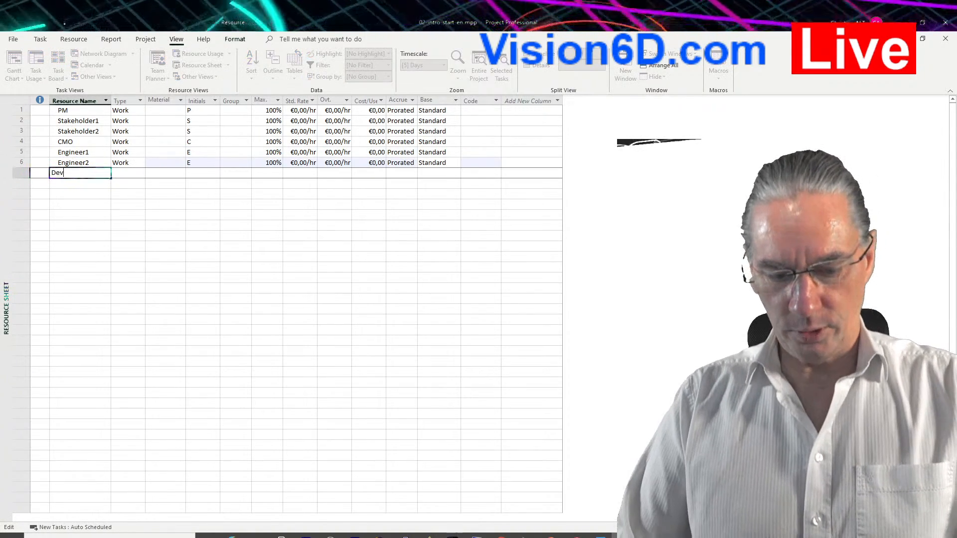
text(eloper)
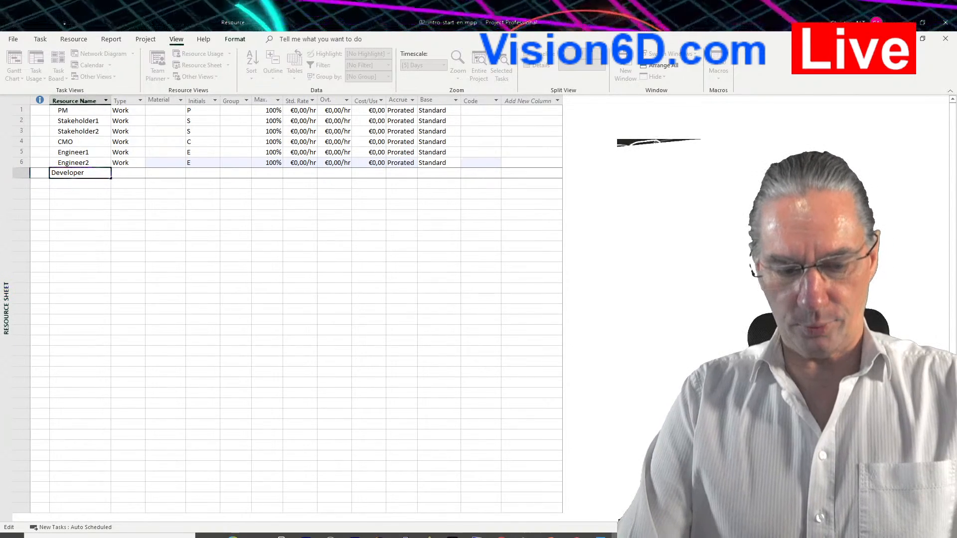
text( 1)
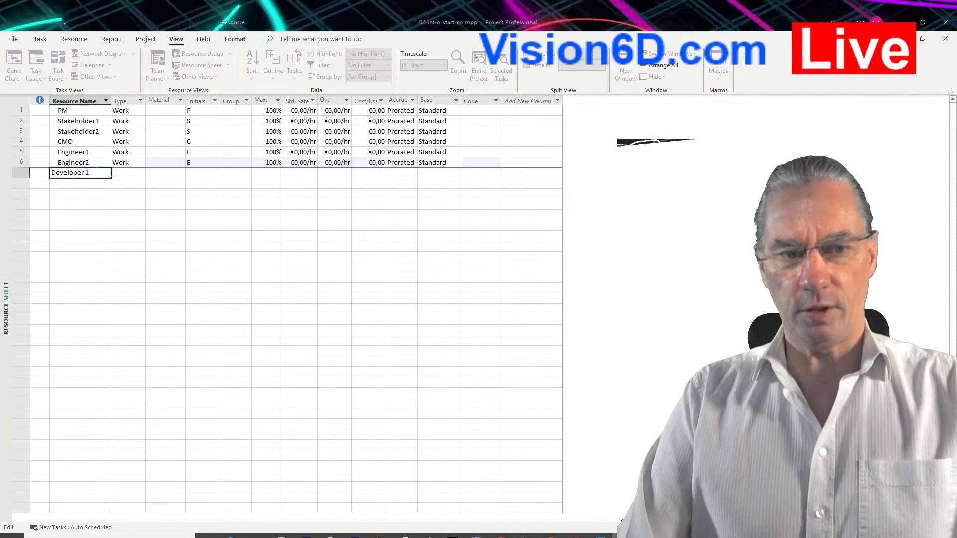
key(Return)
text(Develooper 2)
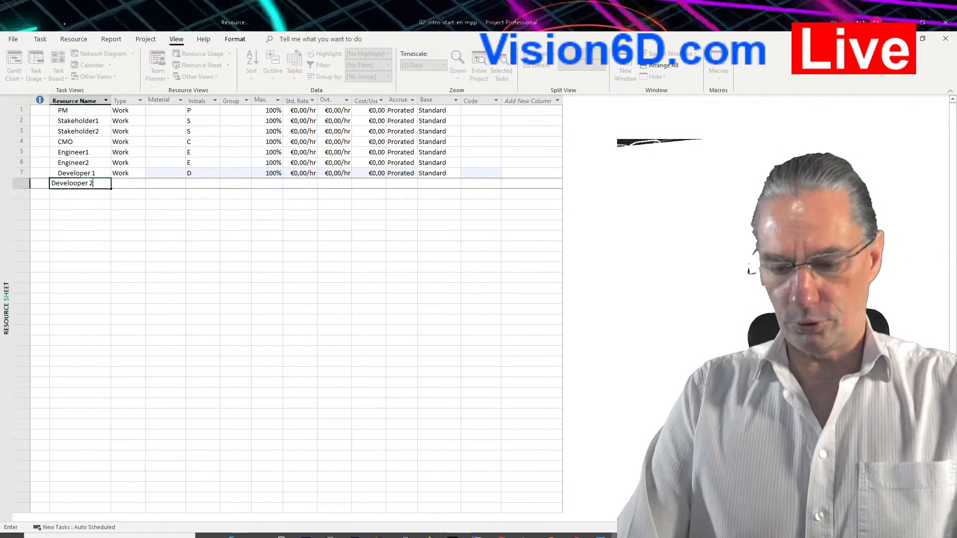
key(Return)
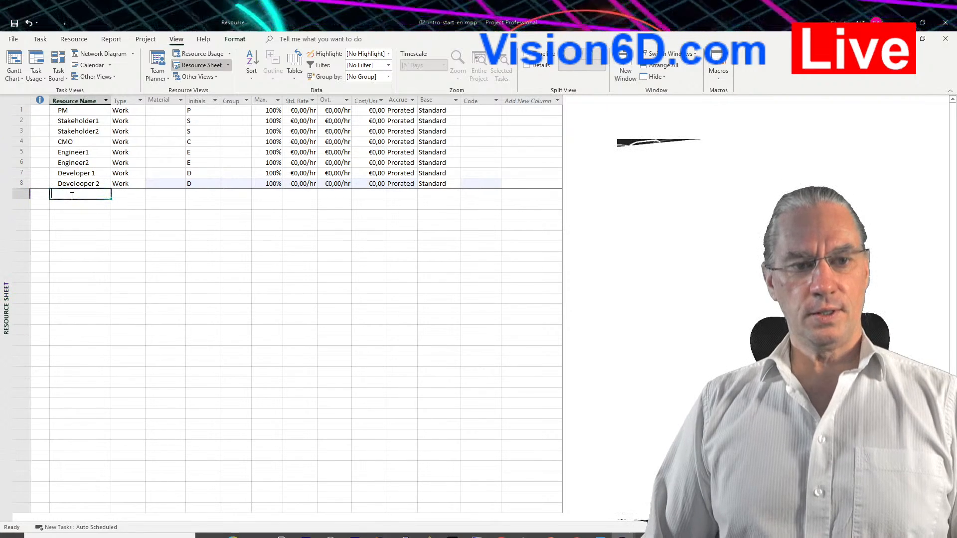
Add a resource named Assistant marketing in the next empty row of the resource sheet.
text(Assi)
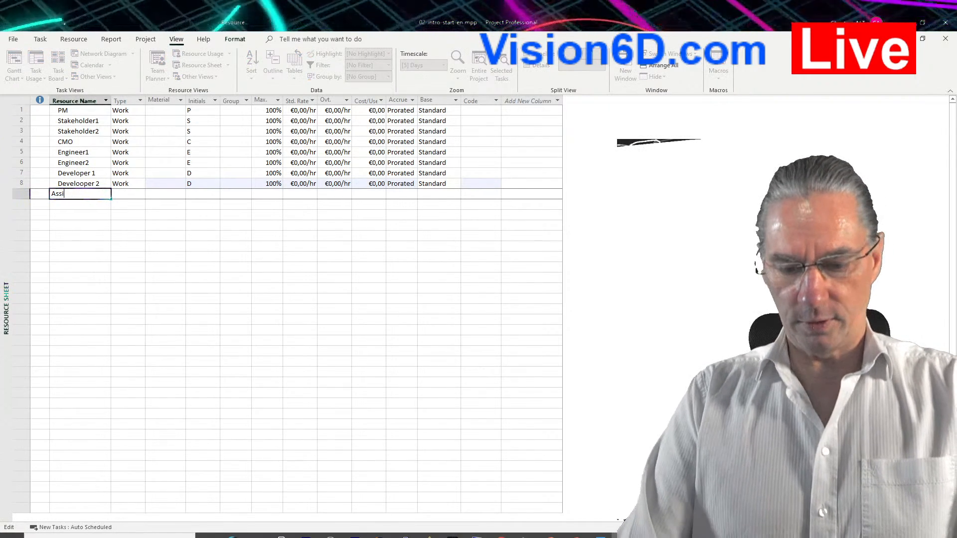
text(stant )
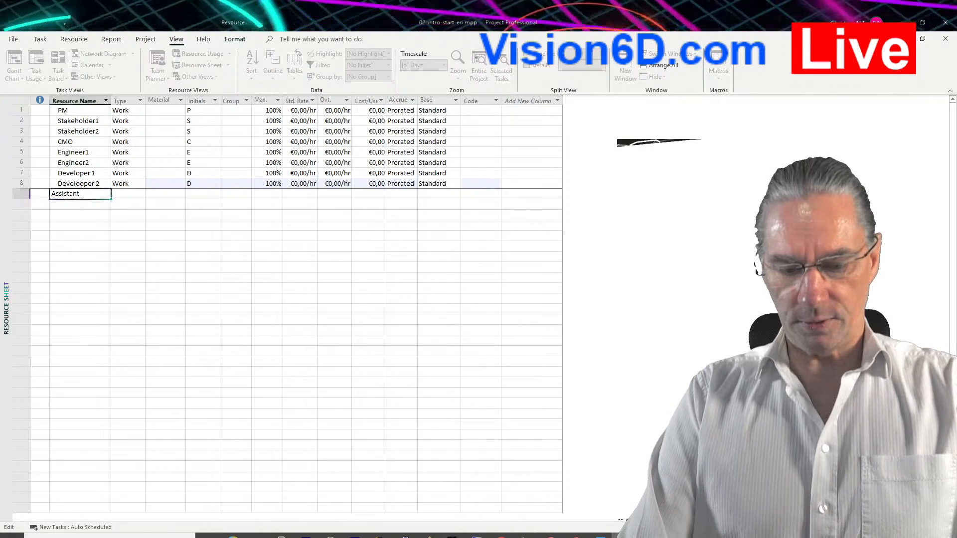
text(marketing)
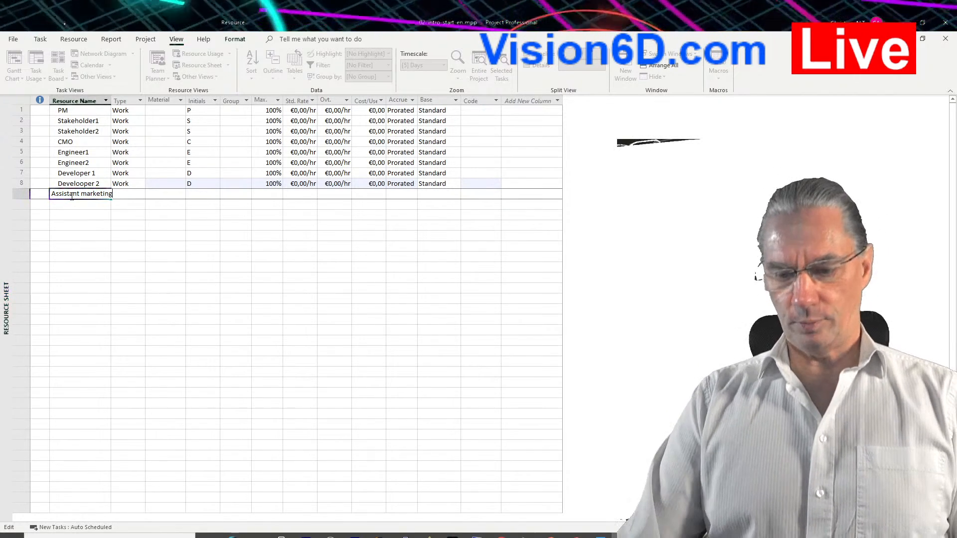
key(Return)
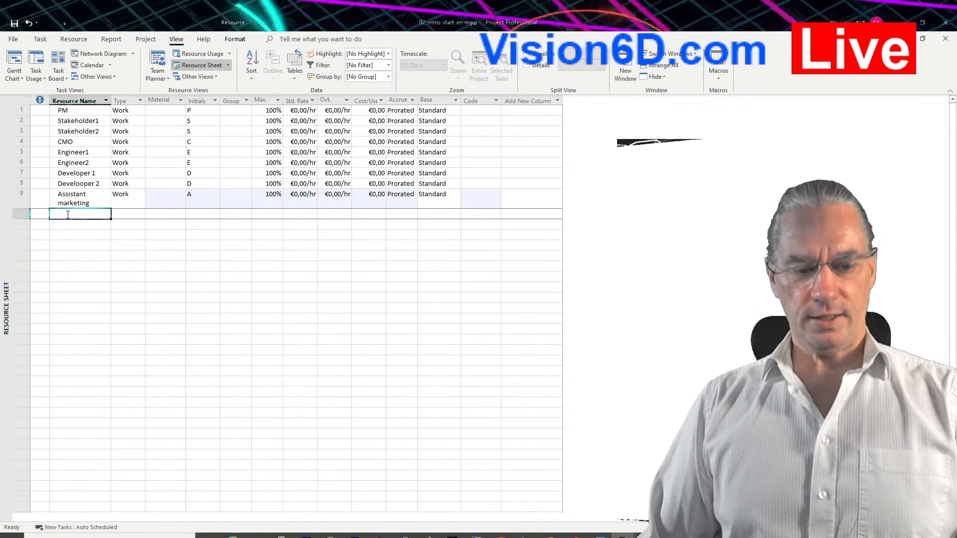
Add two resources named Tester 1 and Tester 2 below Assistant marketing in the resource sheet.
text(Tester)
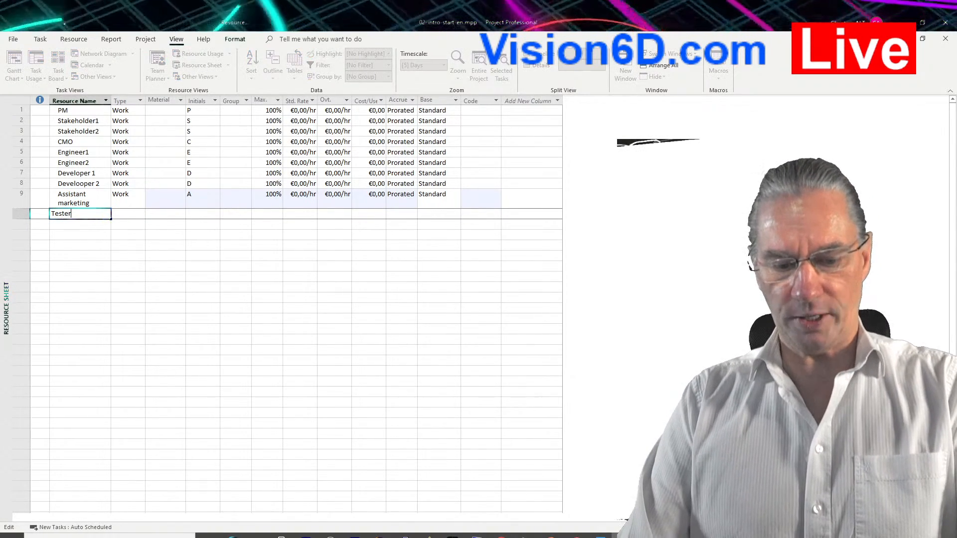
text( 1)
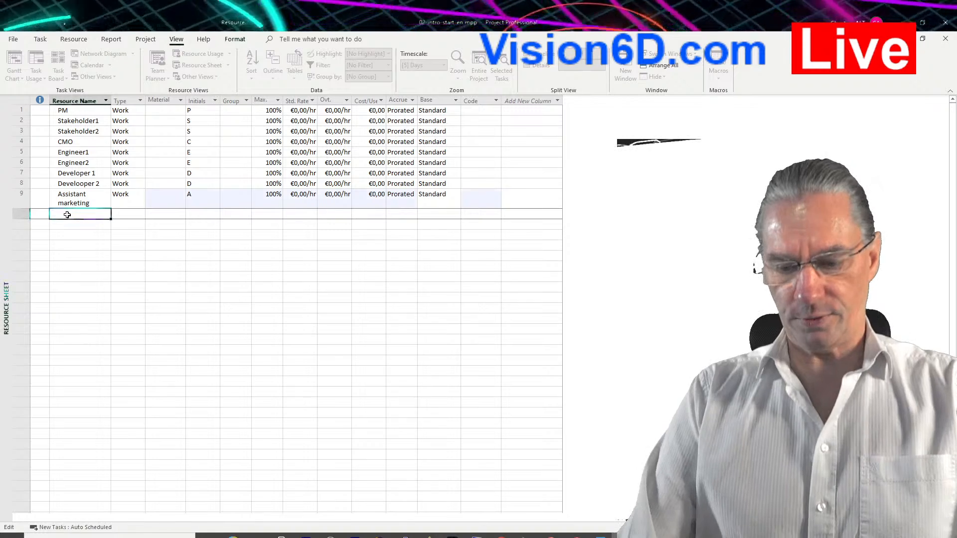
key(Return)
text(Tester 2)
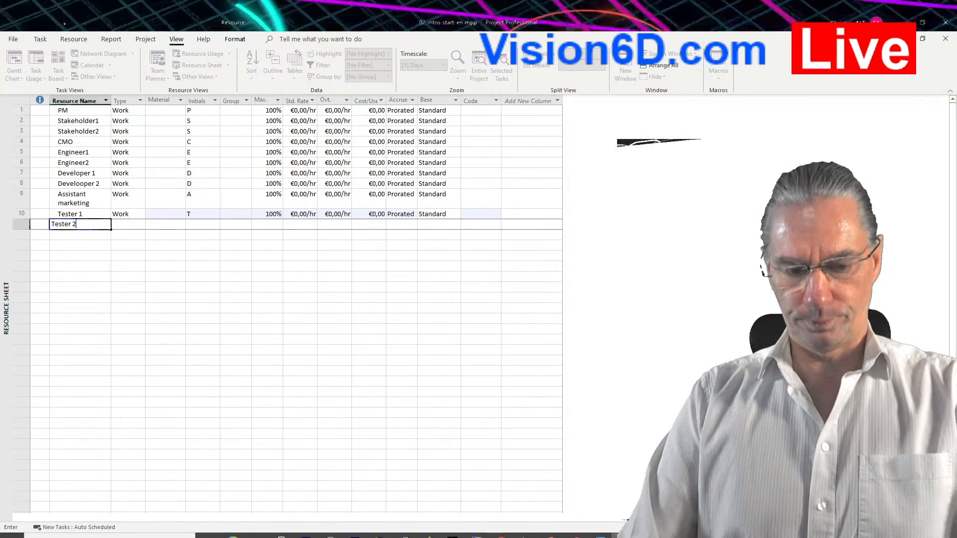
key(Return)
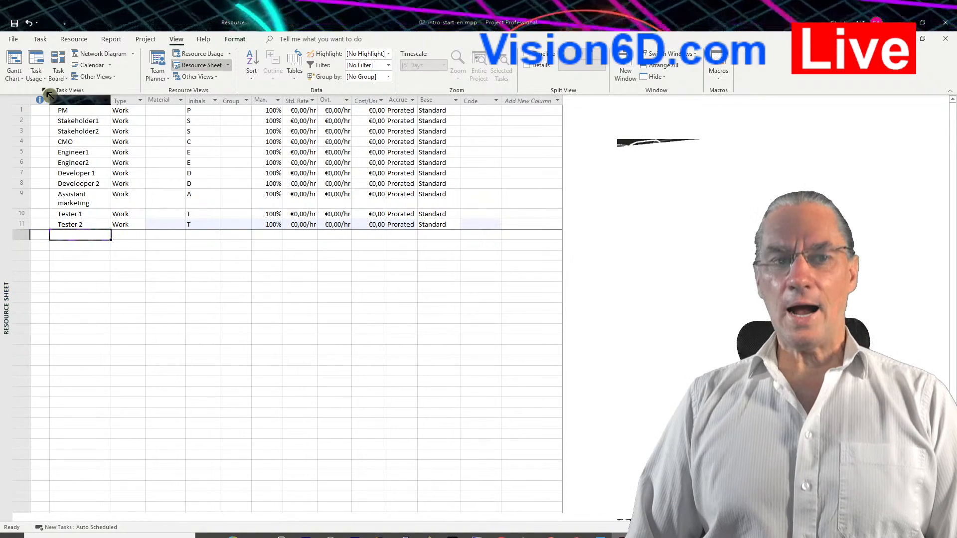
Switch to the Gantt Chart view and assign the PM resource to the Define stakeholders task.
click(21, 65)
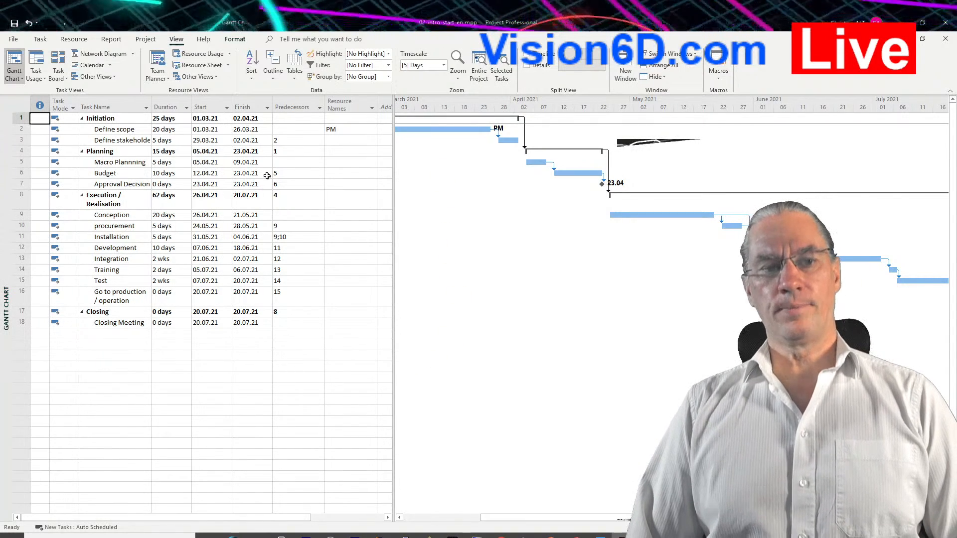
click(129, 141)
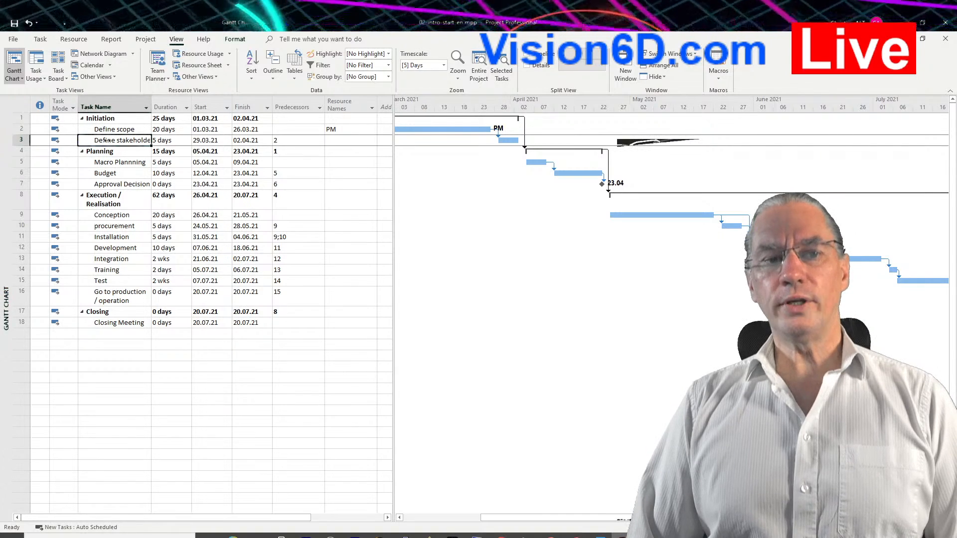
click(123, 146)
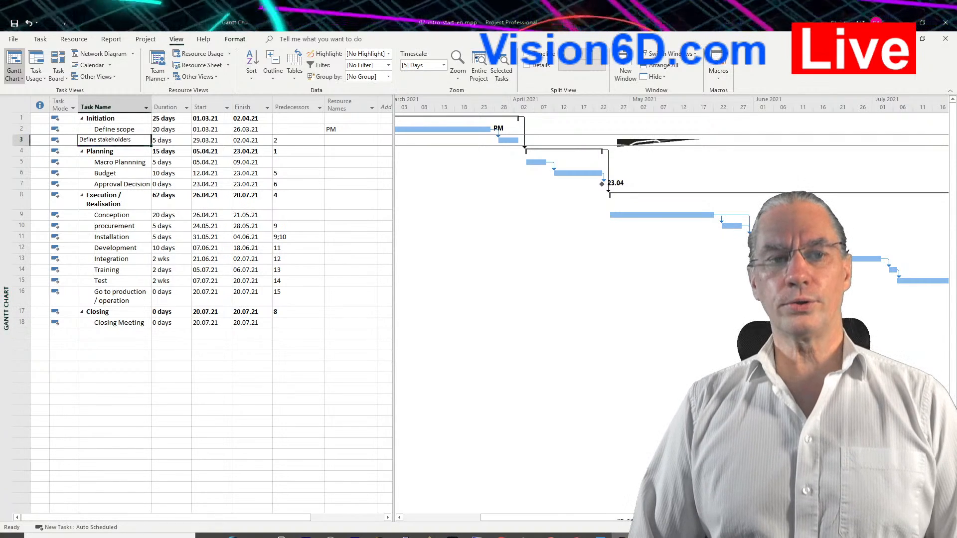
click(334, 140)
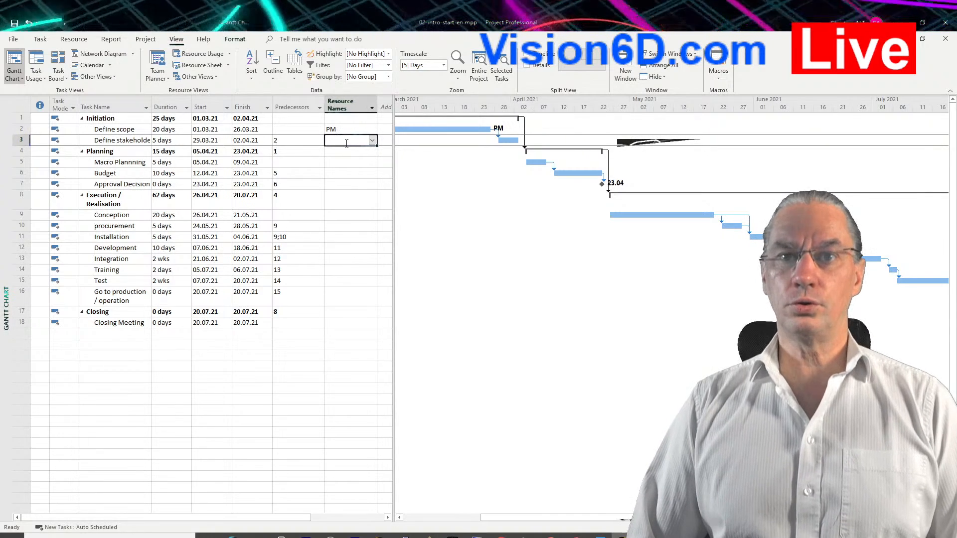
click(373, 142)
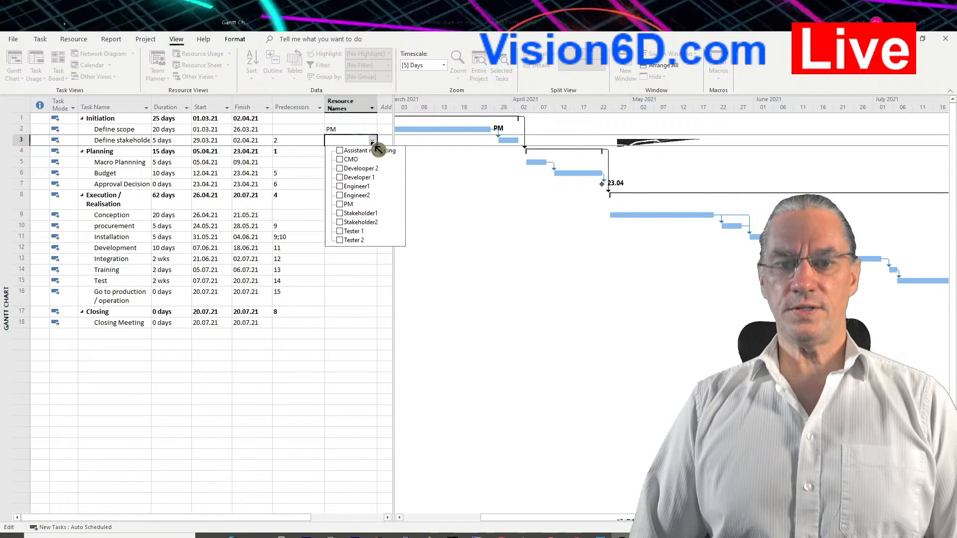
click(341, 170)
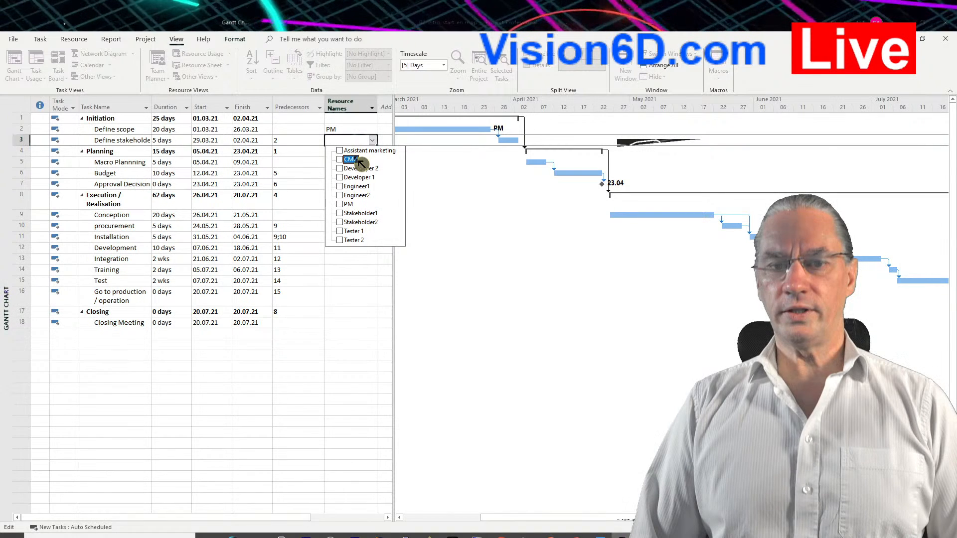
click(343, 204)
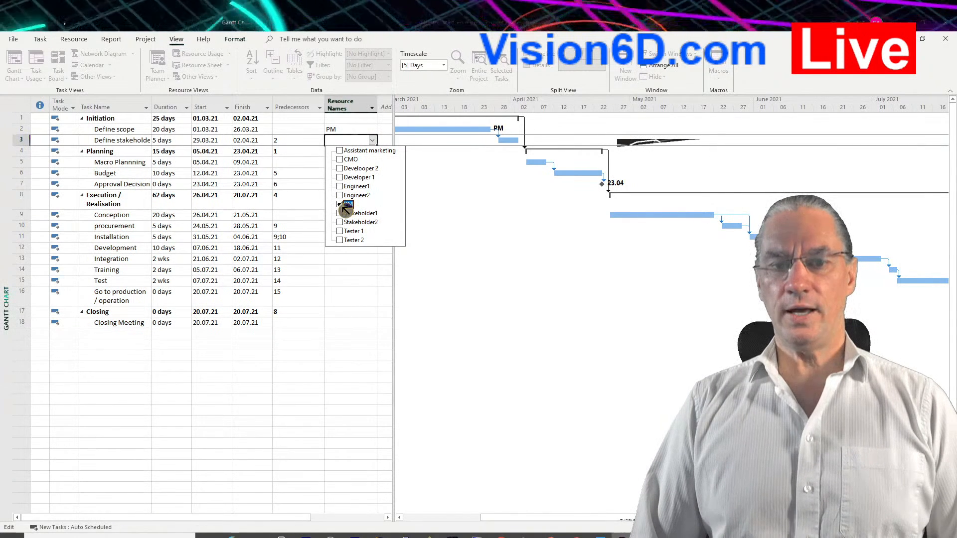
click(374, 255)
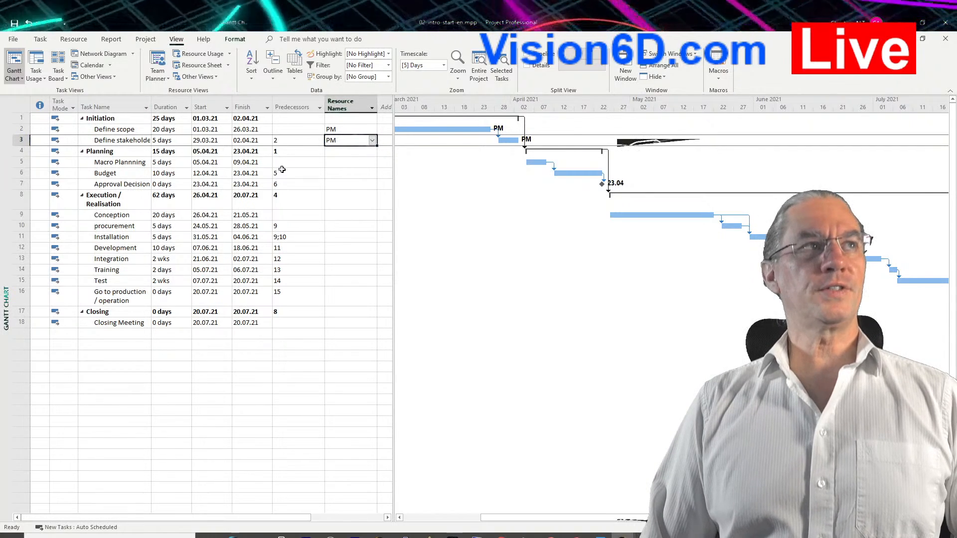
Assign CMO as an additional resource to the Define stakeholders task, keeping PM assigned.
click(372, 141)
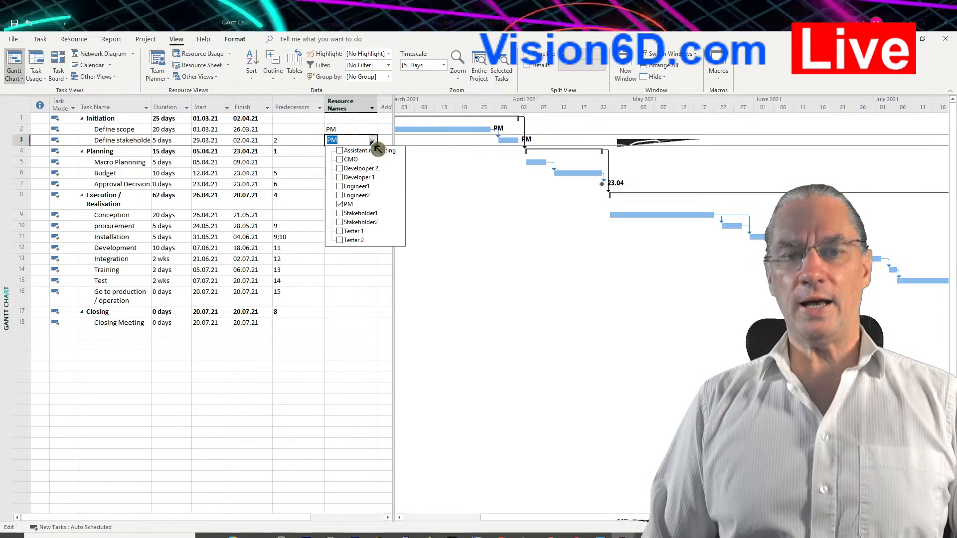
click(341, 160)
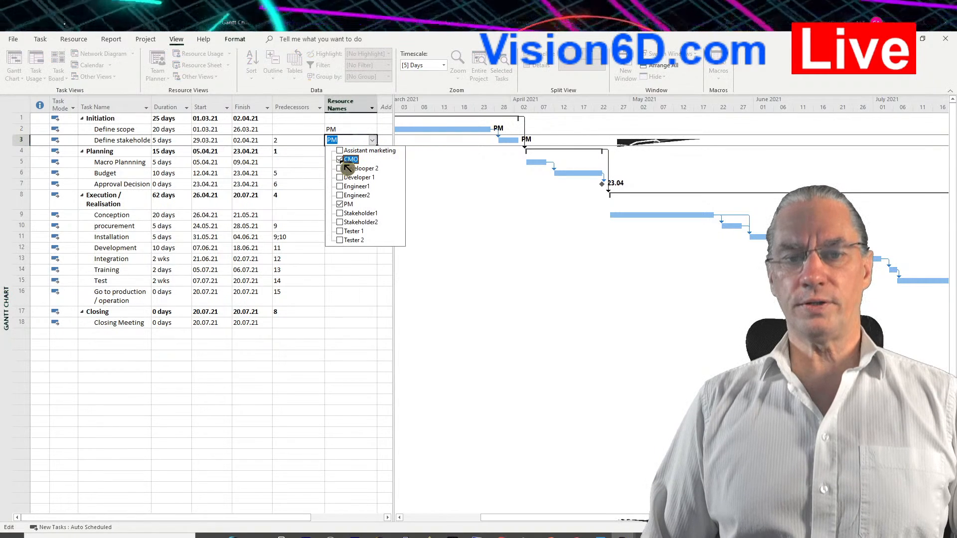
click(344, 278)
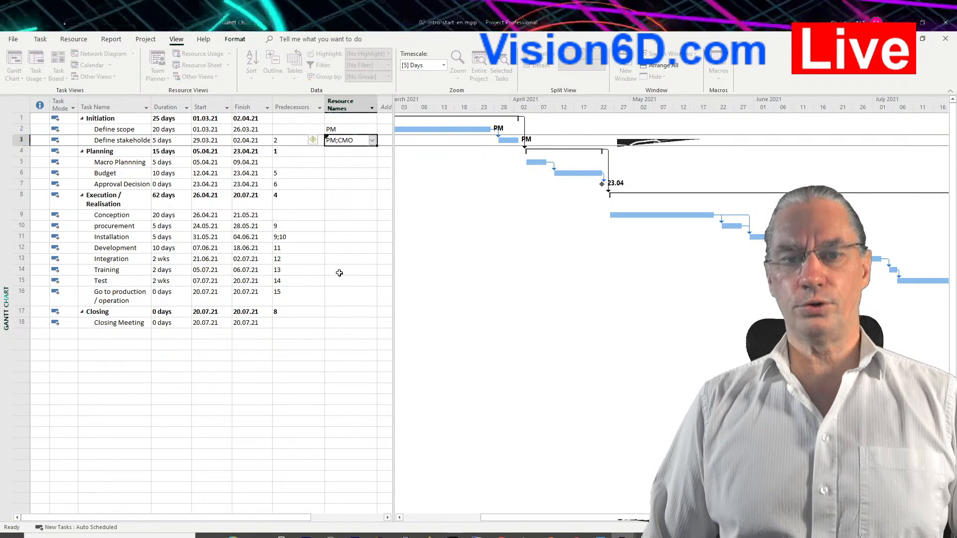
Assign CMO alongside PM to the Define scope task in the Initiation phase.
click(352, 131)
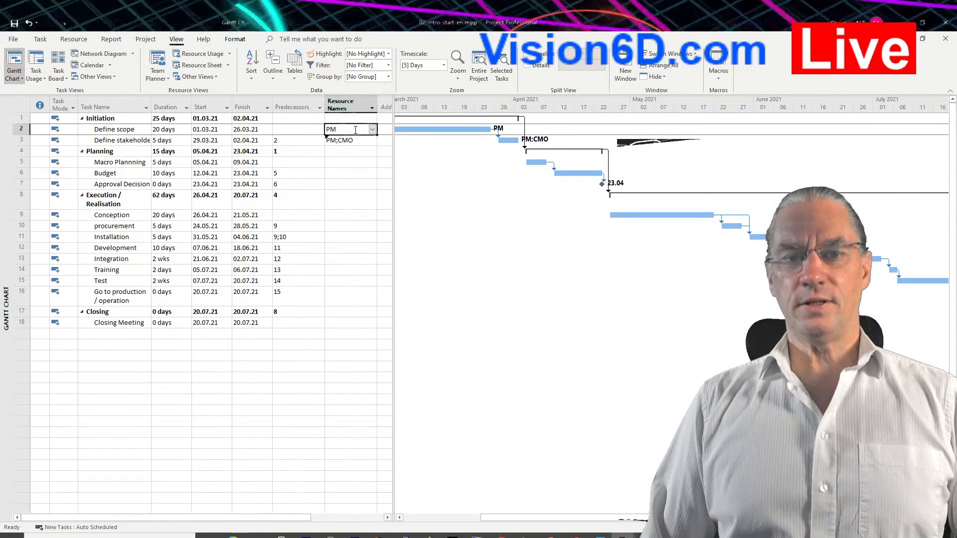
click(373, 130)
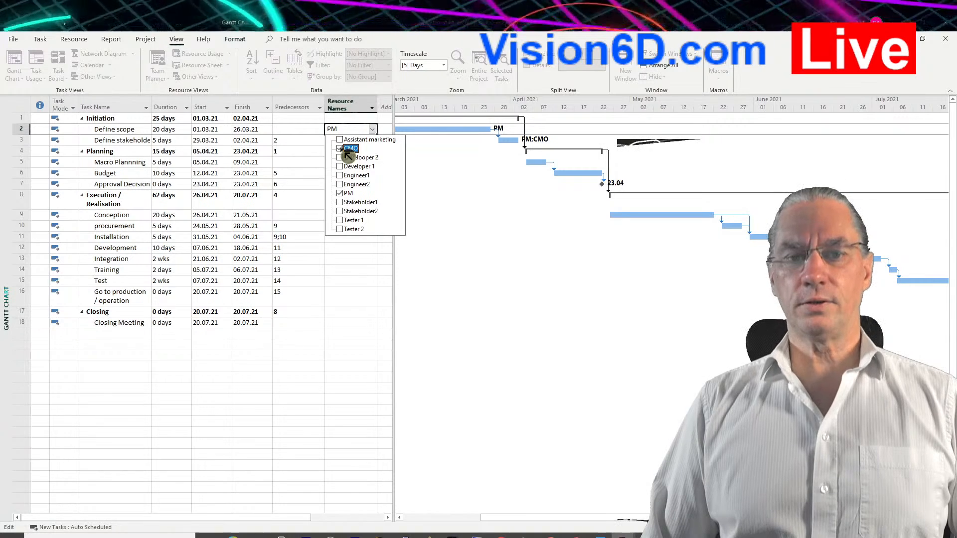
click(346, 150)
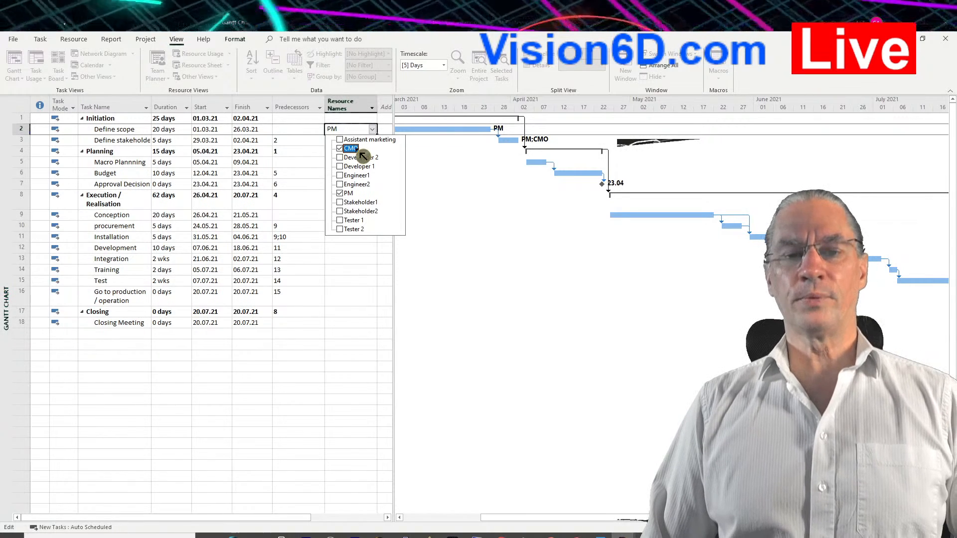
click(351, 263)
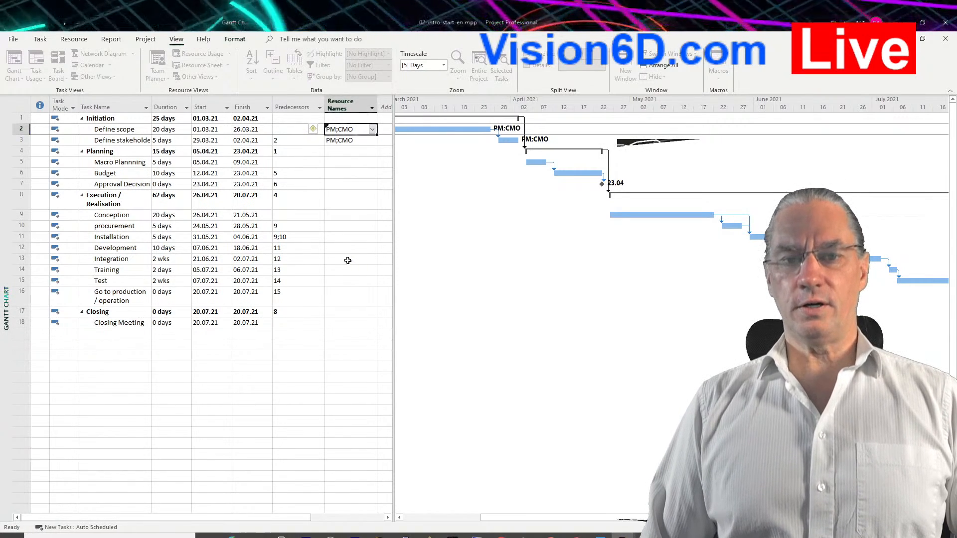
Open the task information for Define scope and add Stakeholder1 to its resources below PM and CMO.
click(123, 132)
double_click(123, 135)
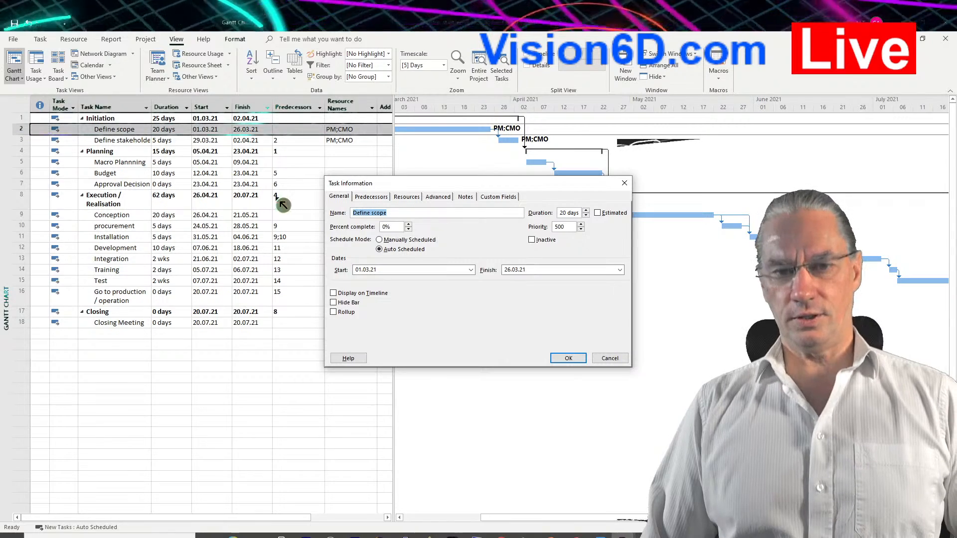
click(406, 198)
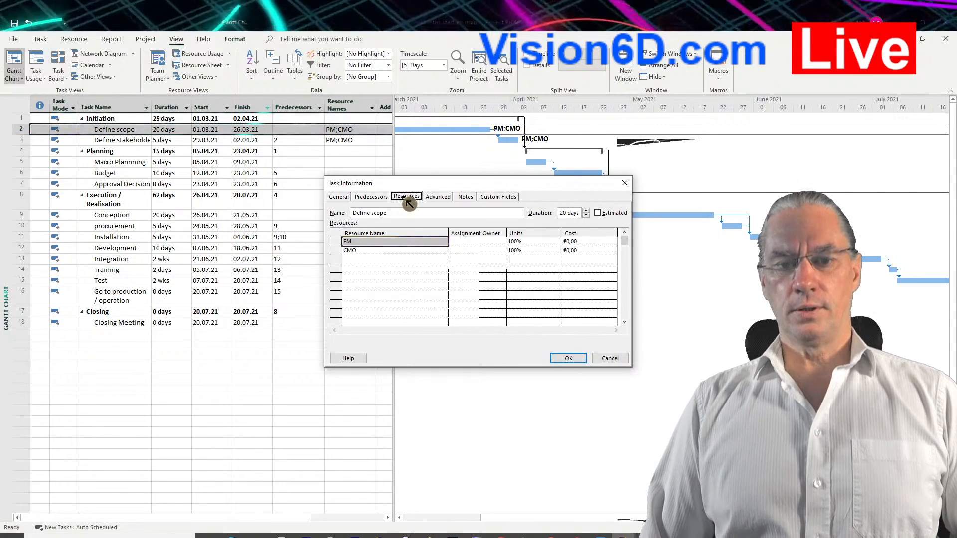
click(367, 259)
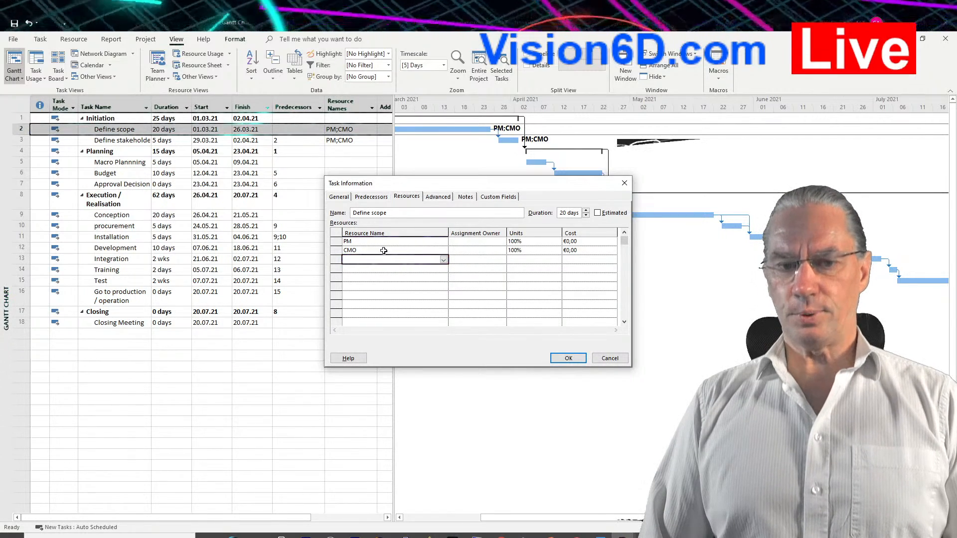
click(443, 259)
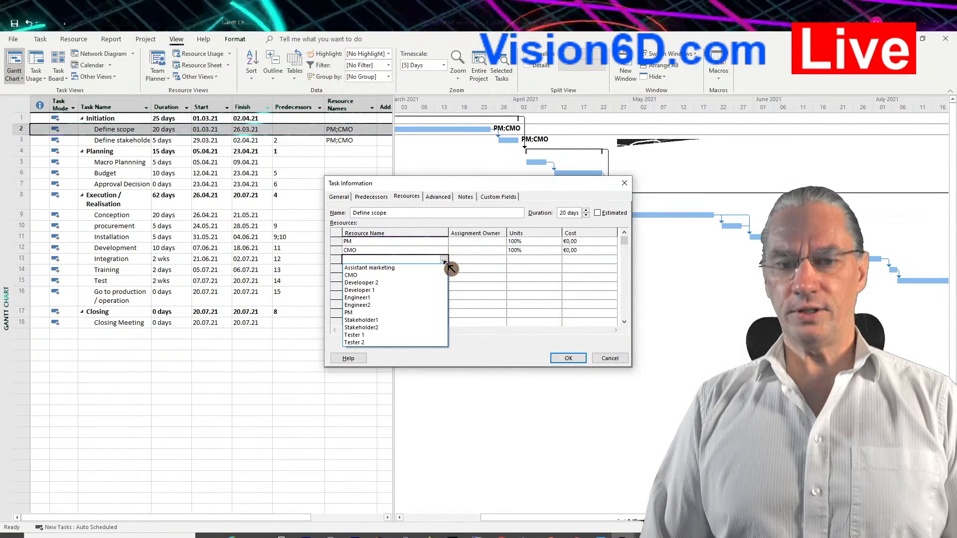
click(372, 320)
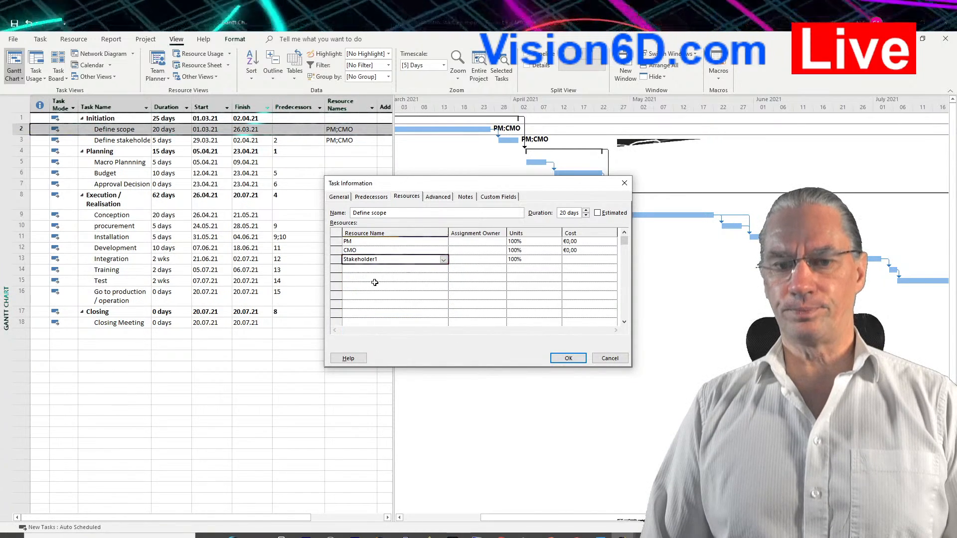
Add Engineer1 as a further resource of Define scope and apply the task information changes.
click(396, 269)
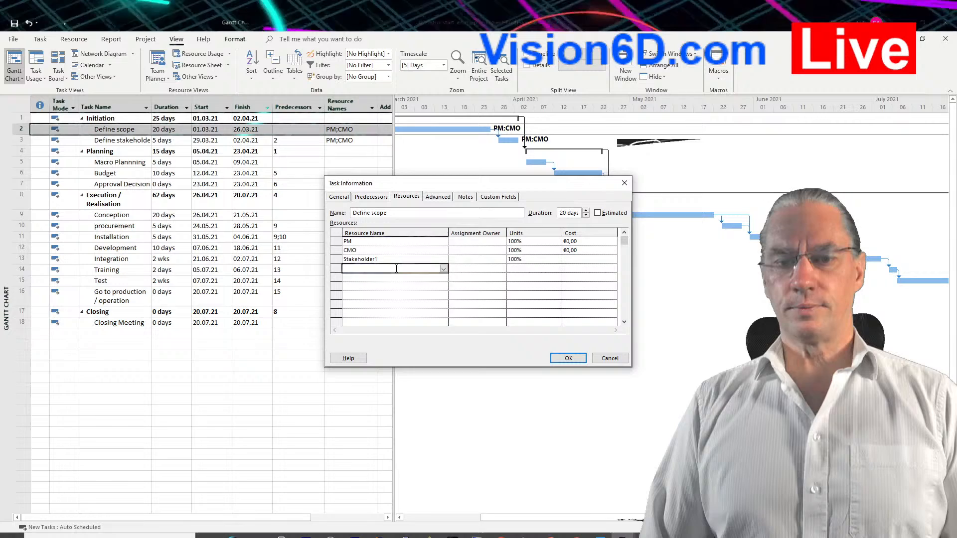
click(444, 269)
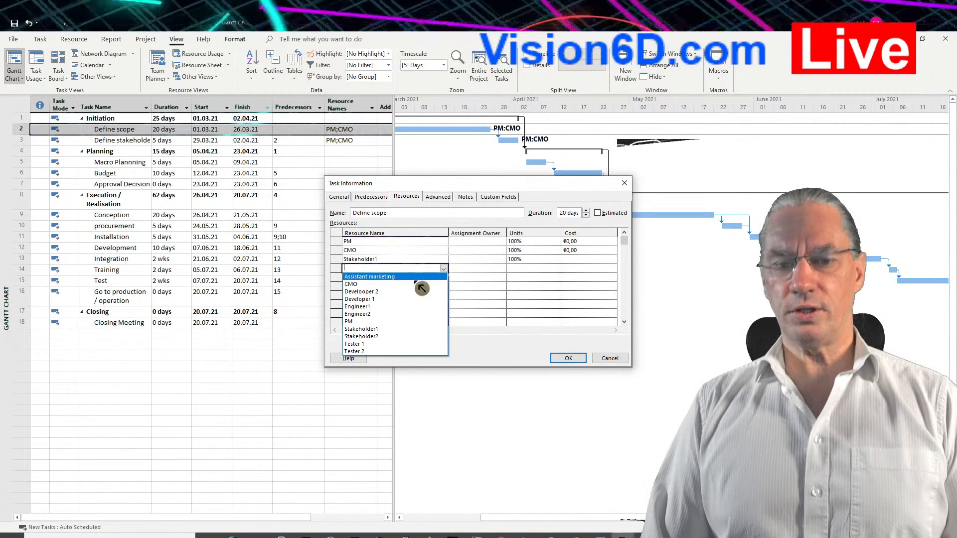
click(388, 306)
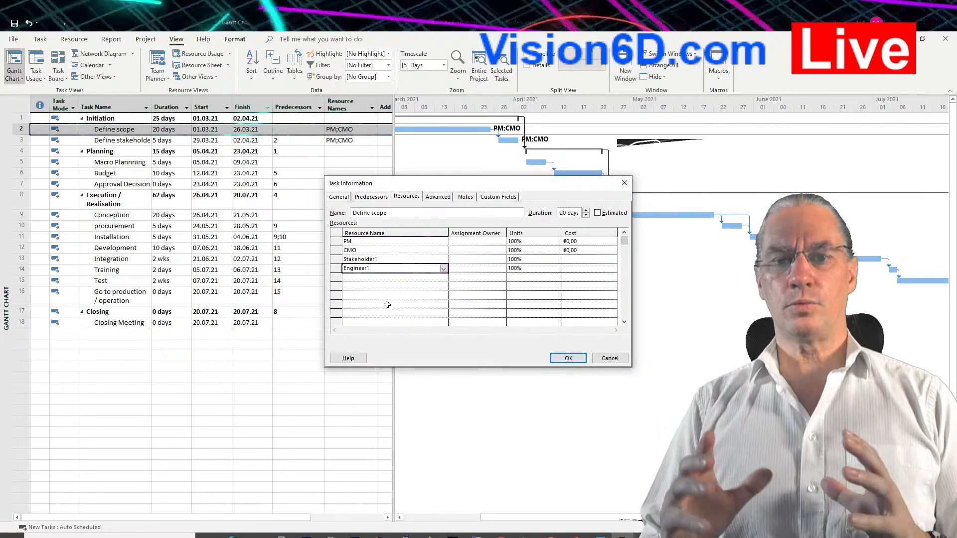
click(568, 362)
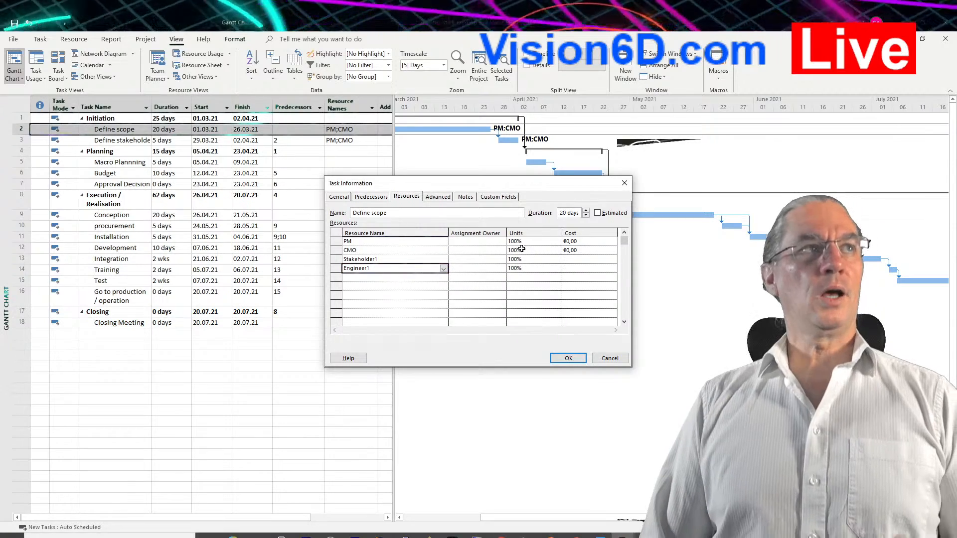
click(569, 362)
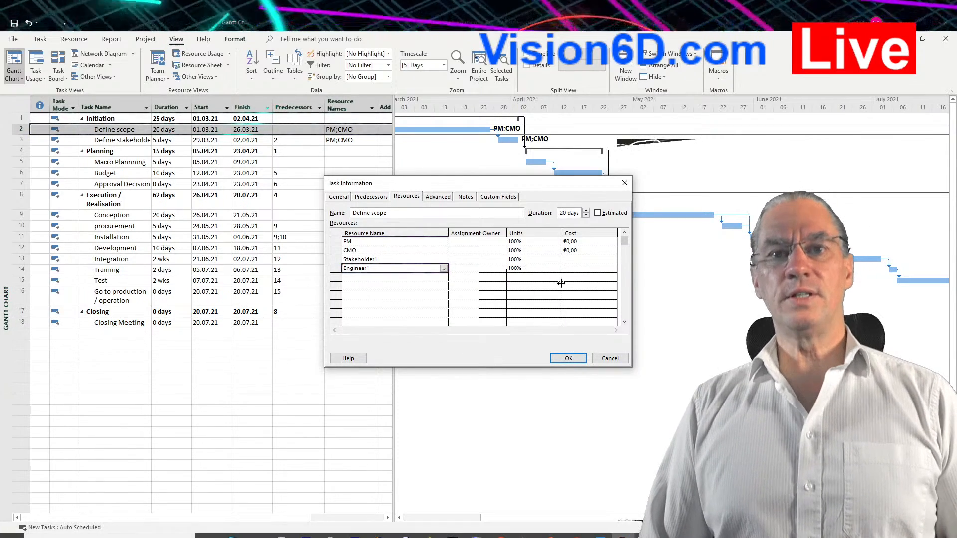
click(574, 361)
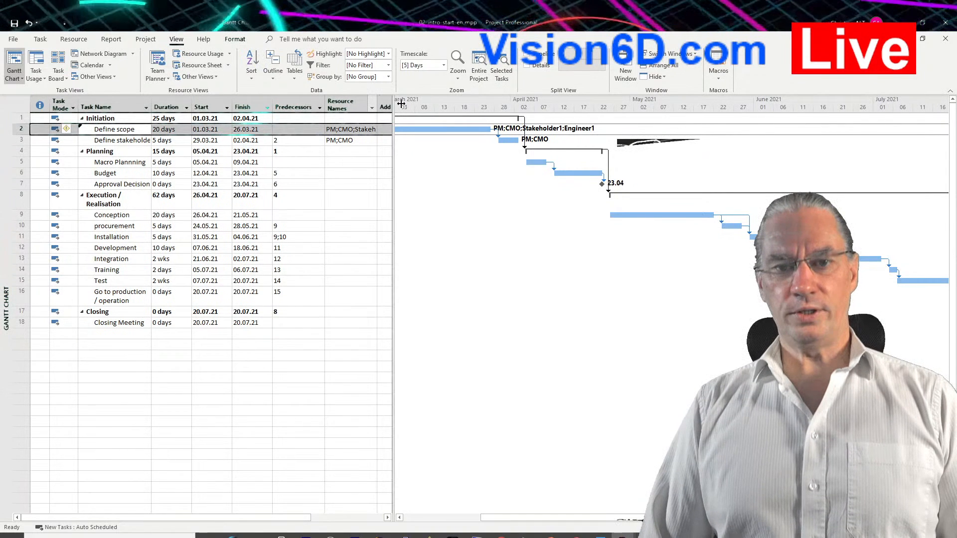
Widen the Resource Names column to fit the full Define scope resource list, and readjust the divider between table and chart.
drag(401, 103, 401, 105)
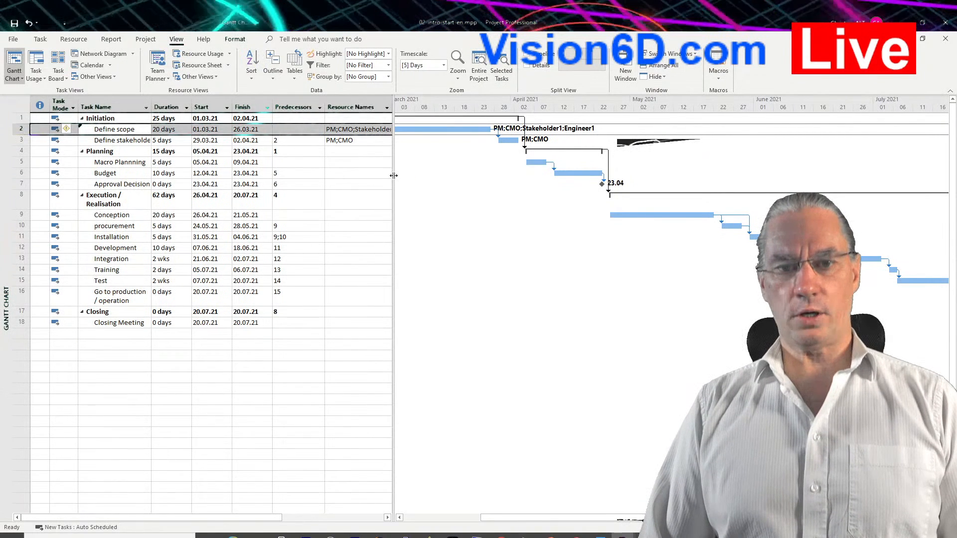
drag(394, 175, 450, 158)
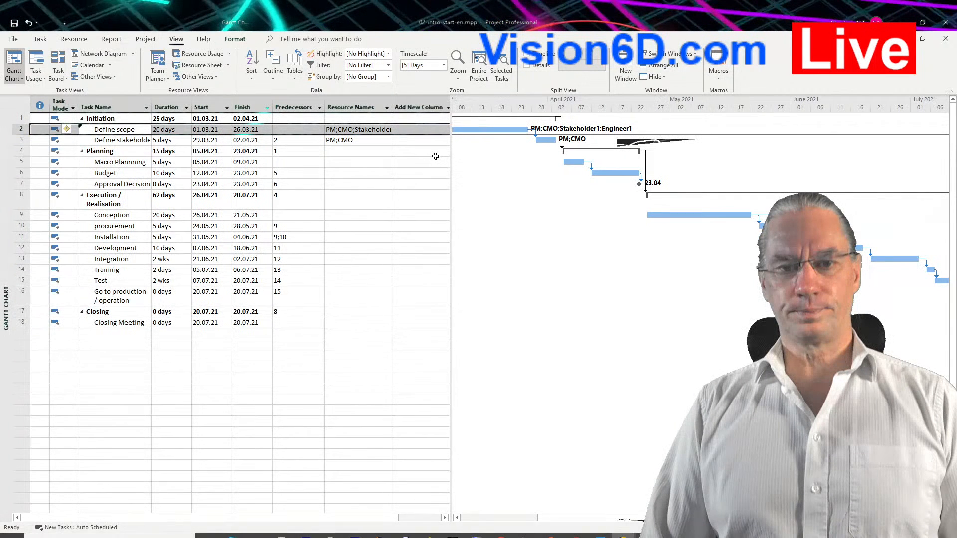
drag(392, 101, 431, 103)
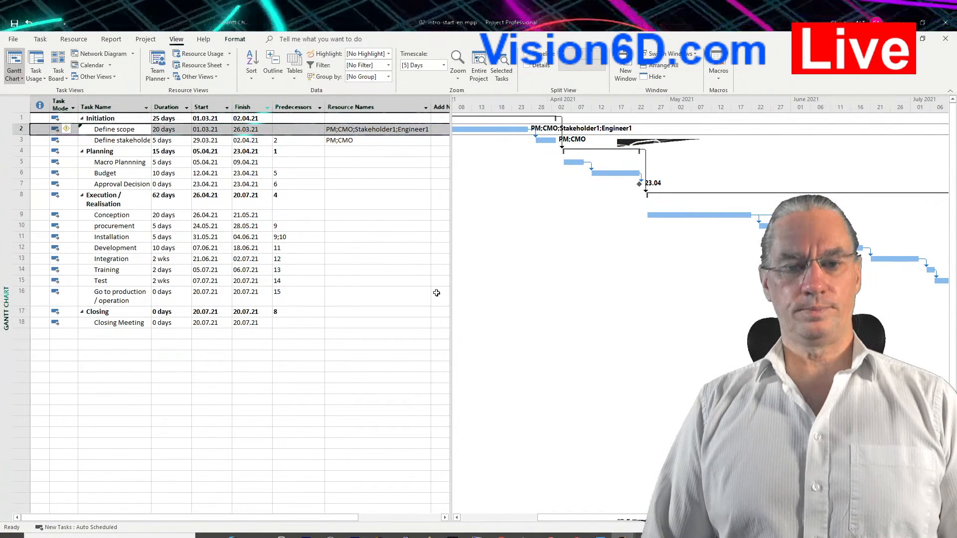
drag(451, 311, 405, 312)
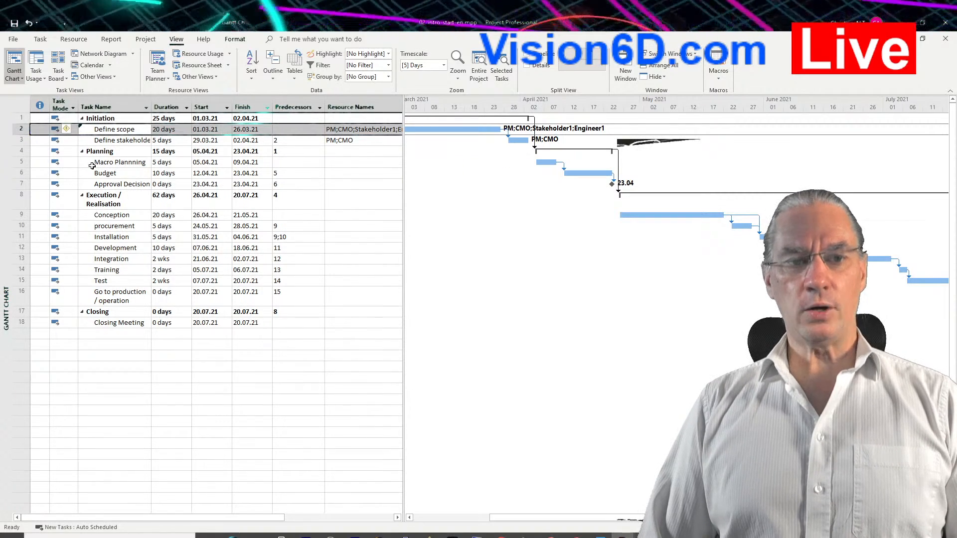
Assign the PM and CMO resources to the Macro Plannning task in the Planning phase.
click(339, 163)
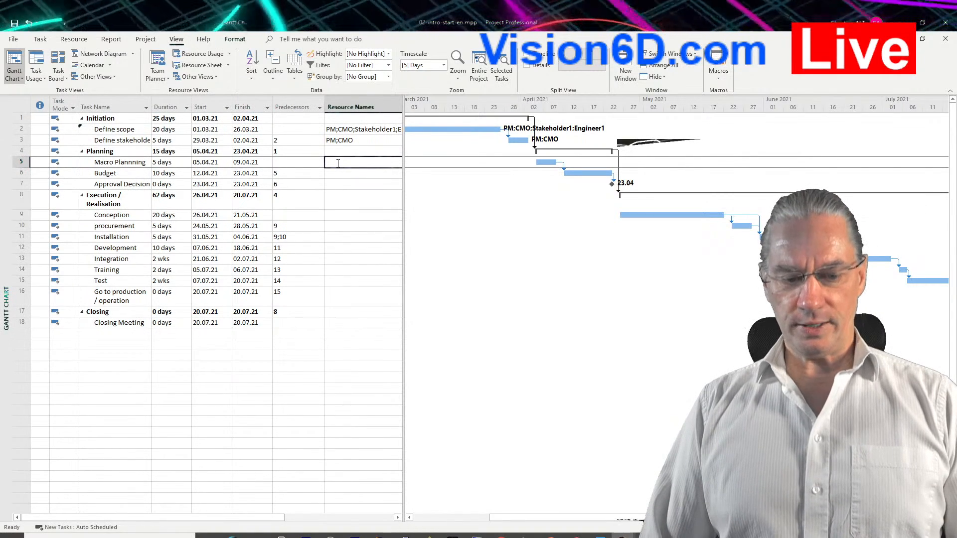
text(PM)
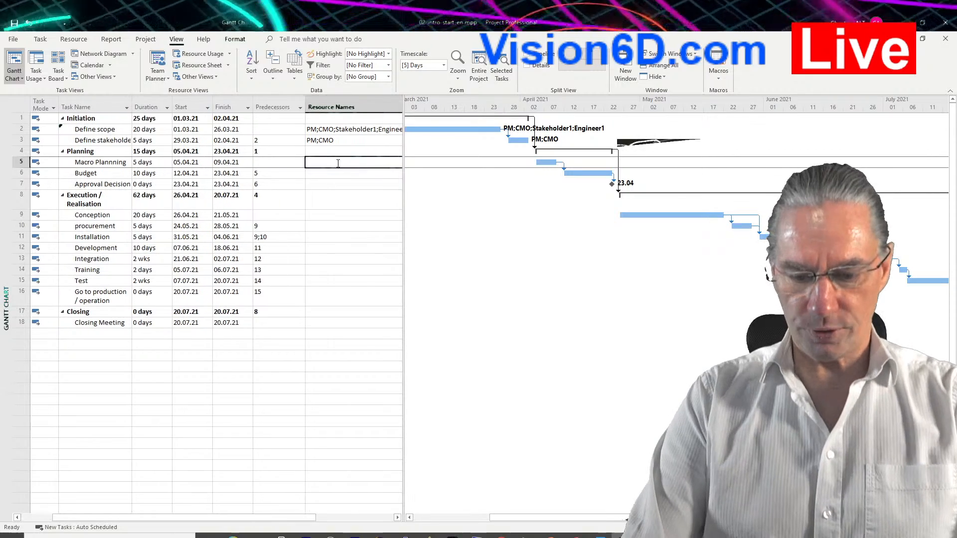
key(Return)
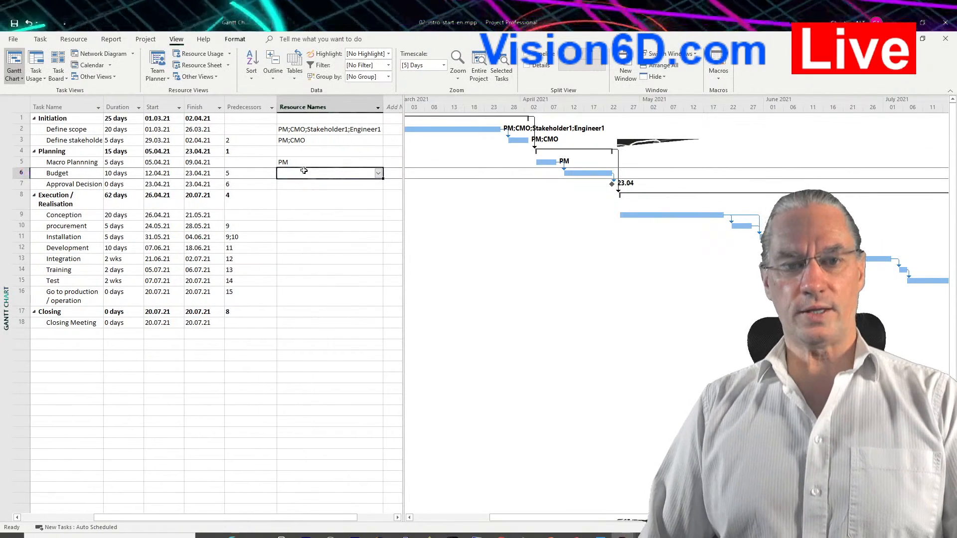
click(294, 161)
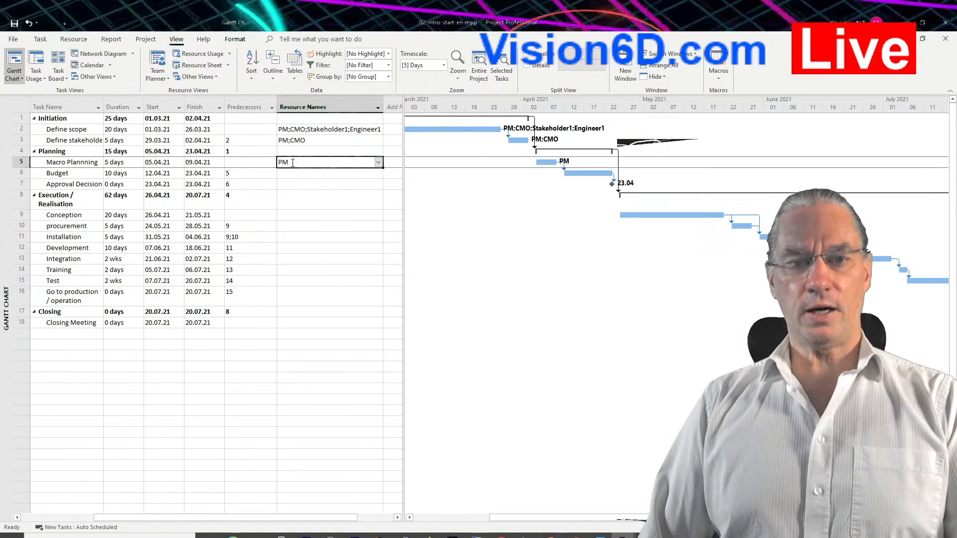
click(293, 163)
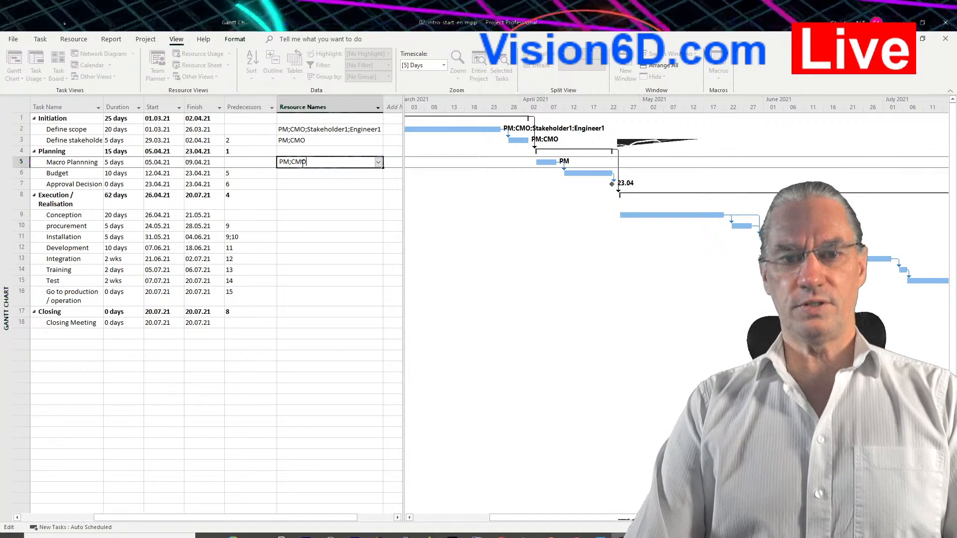
key(Return)
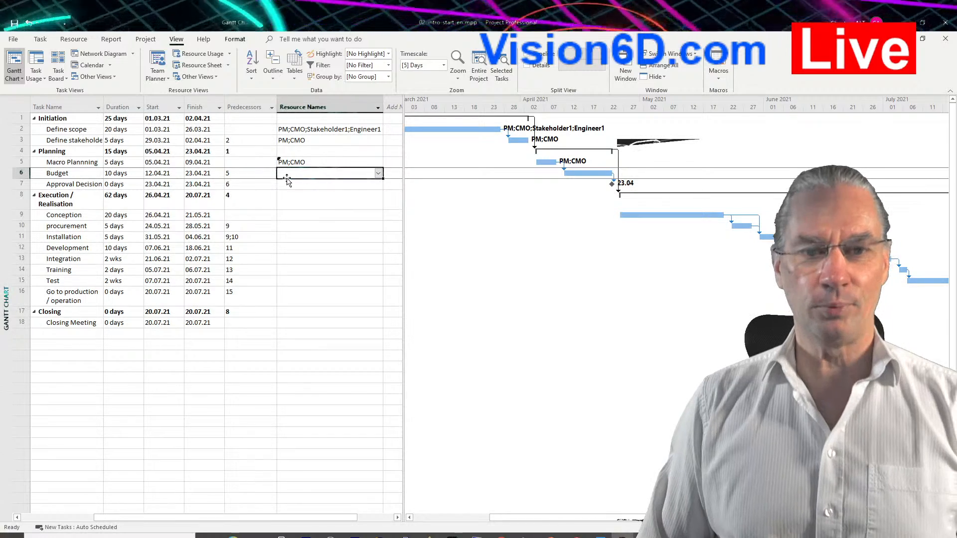
Assign the PM resource to the Budget task in the Planning phase.
click(287, 173)
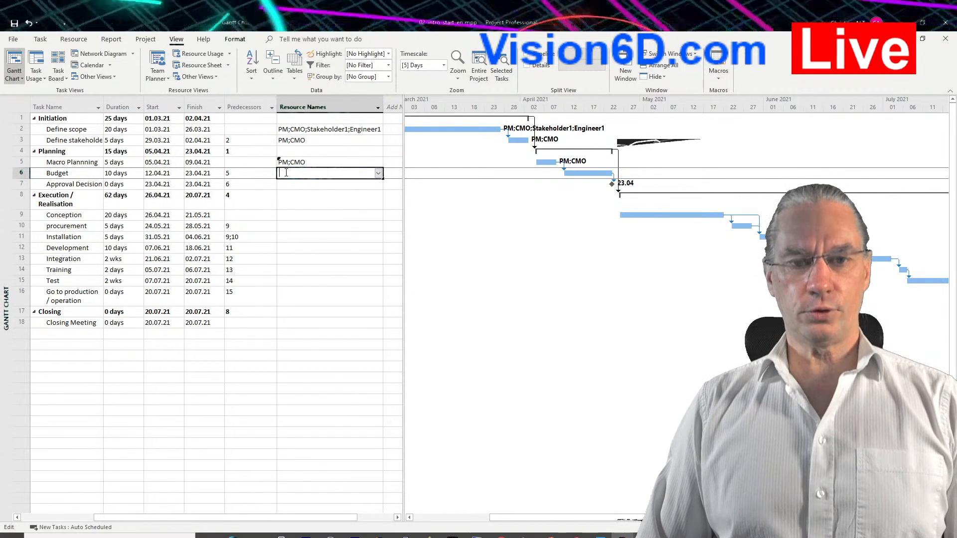
click(378, 173)
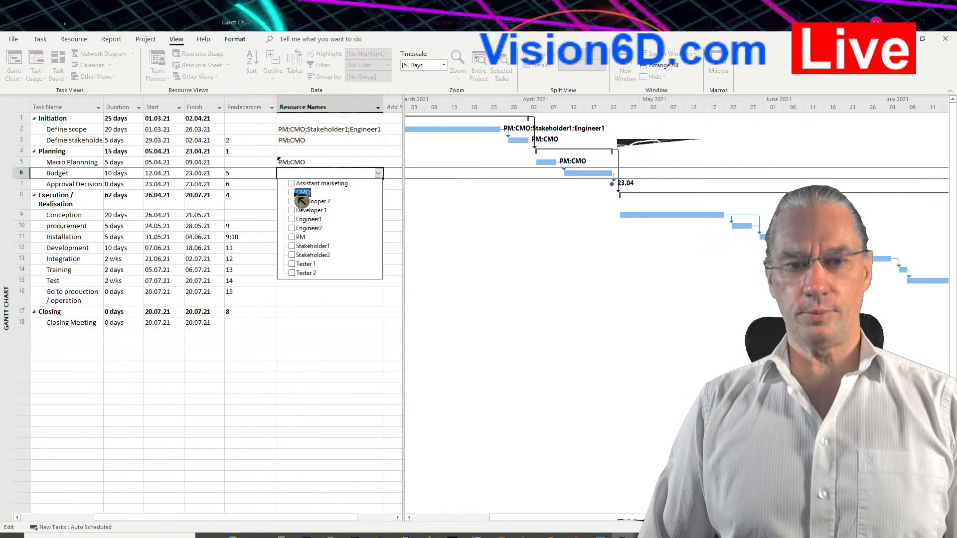
click(298, 239)
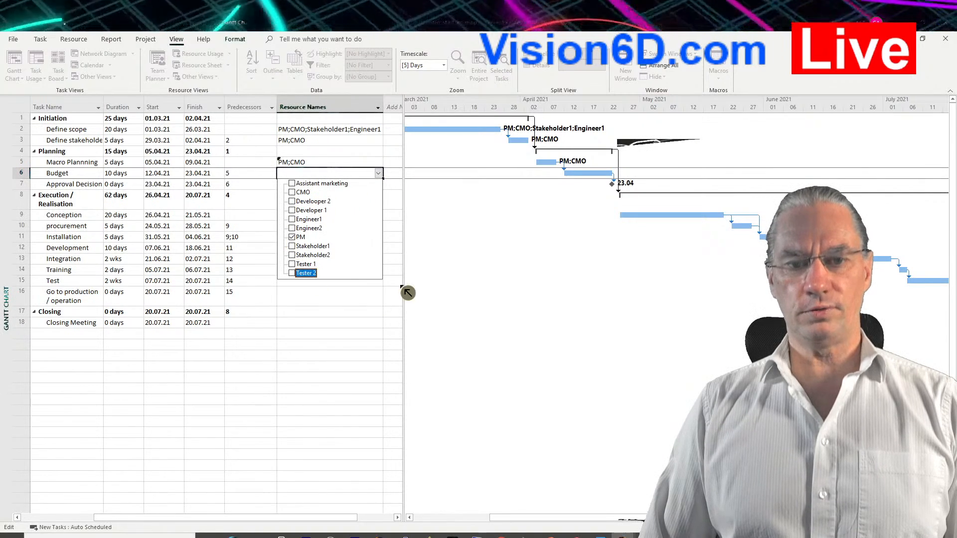
click(387, 296)
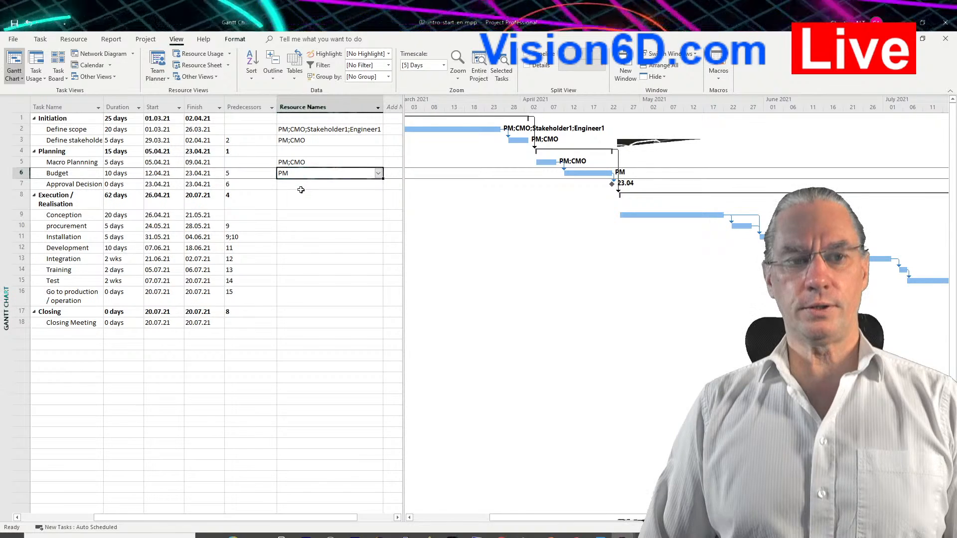
Assign CMO, Stakeholder1 and Stakeholder2 to the Approval Decision milestone in the Planning phase.
click(282, 185)
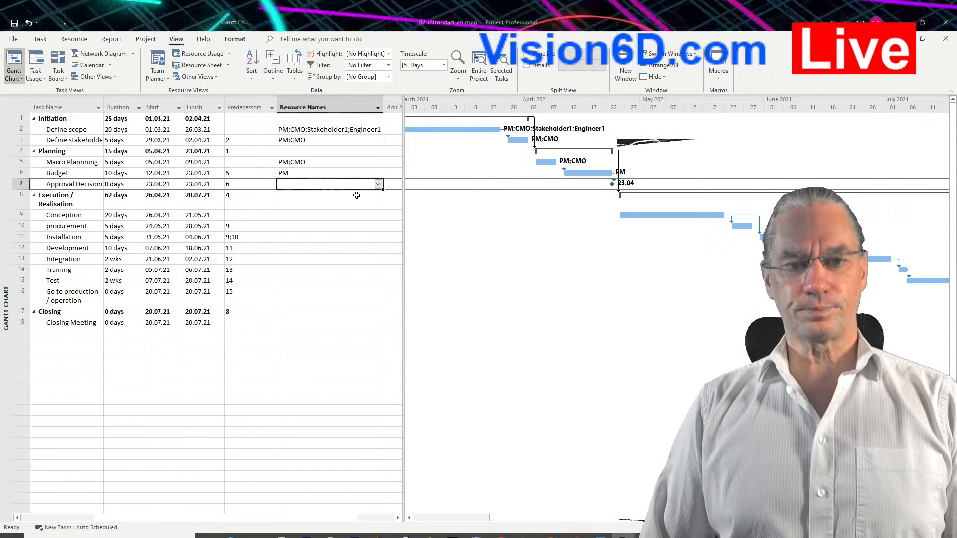
click(379, 185)
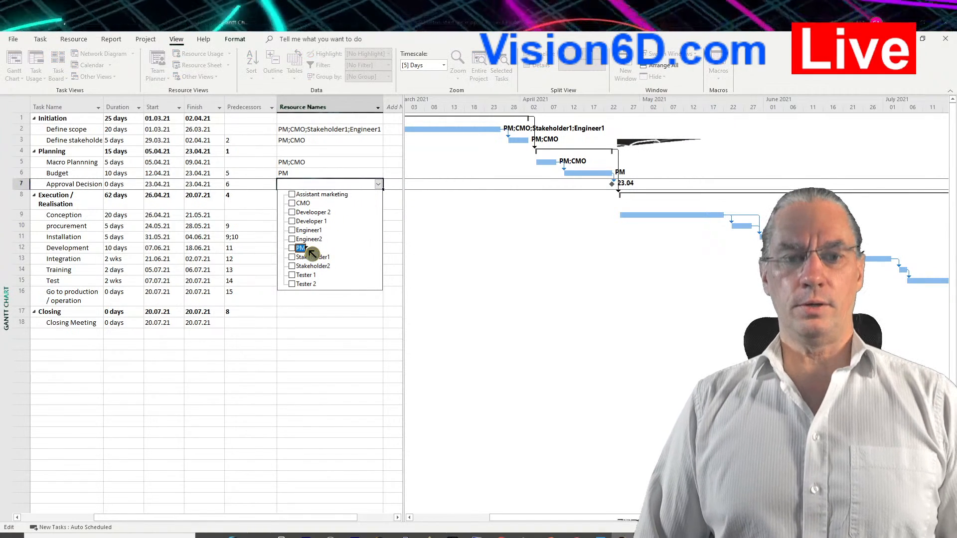
click(293, 257)
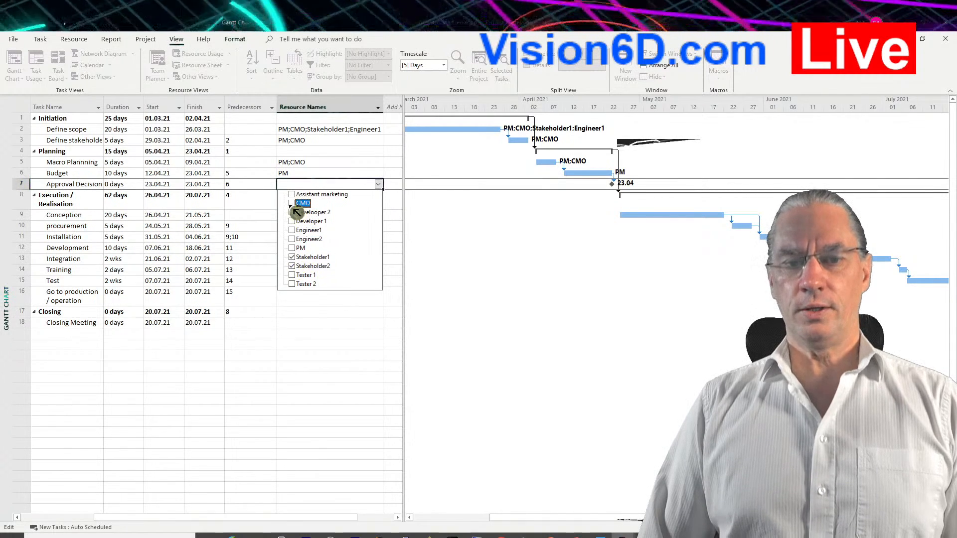
click(383, 307)
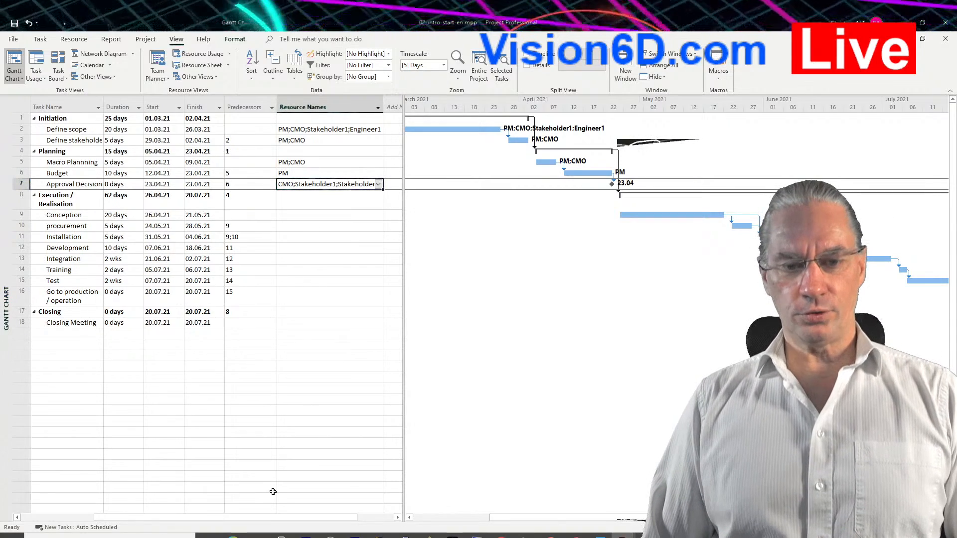
Widen the table area to show the full Resource Names column, and assign PM, Engineer1, Engineer2 and Develooper 2 to the Conception task.
drag(249, 518, 179, 520)
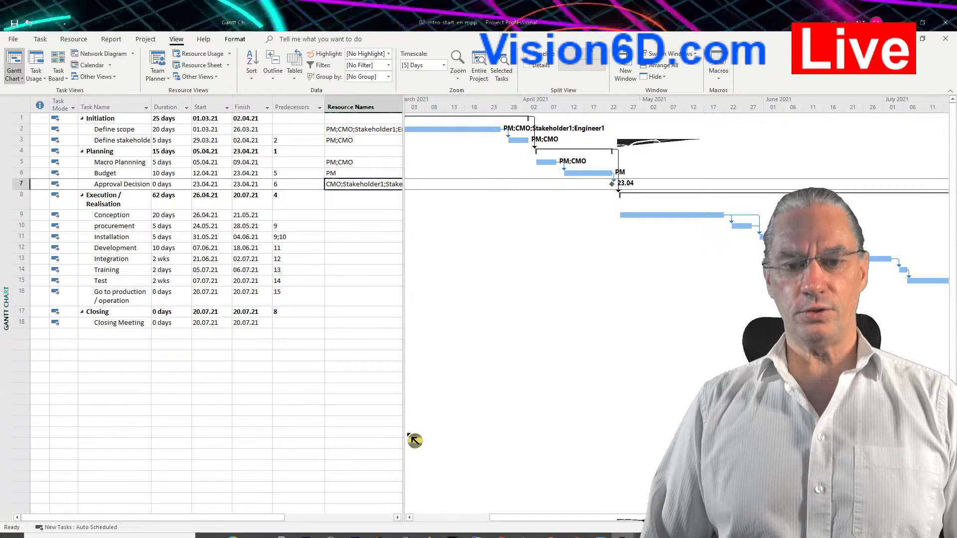
drag(404, 435, 449, 434)
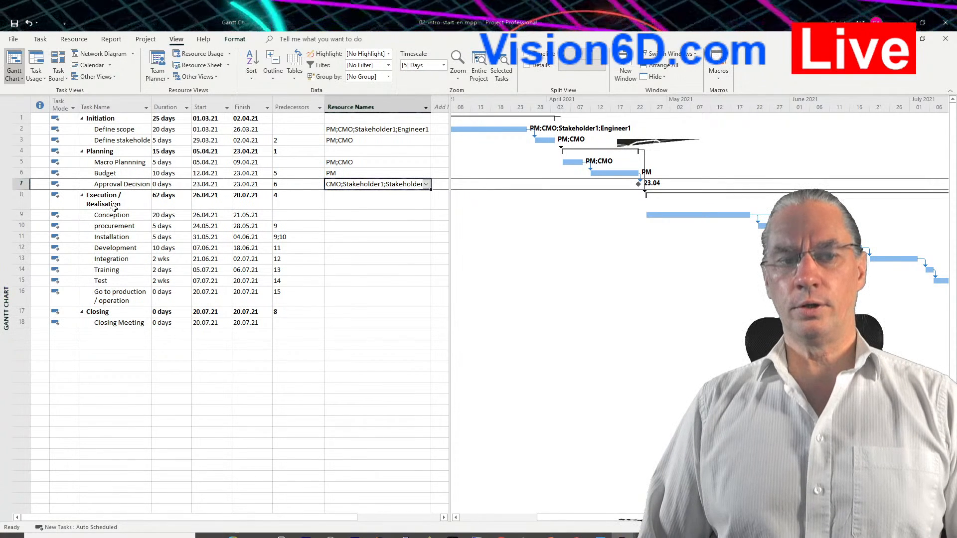
click(419, 215)
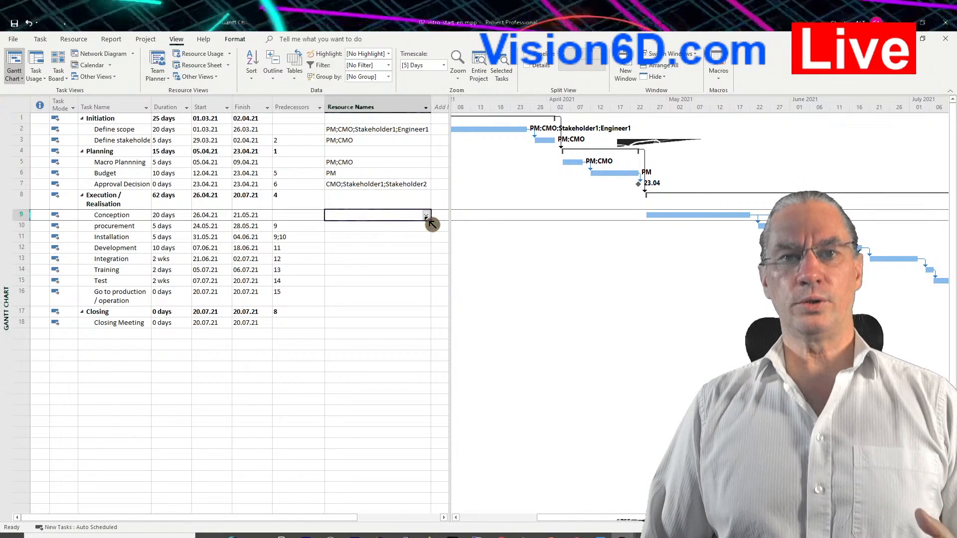
click(426, 217)
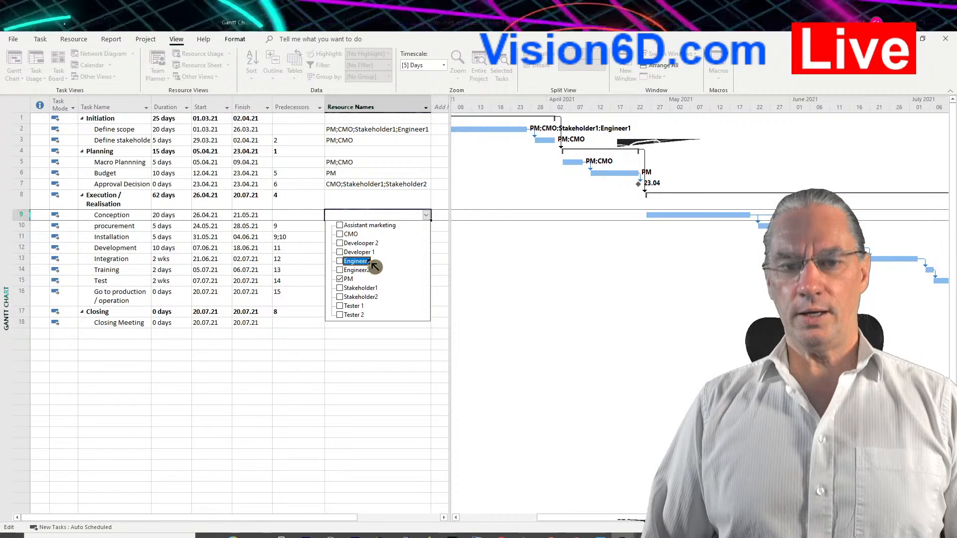
click(340, 261)
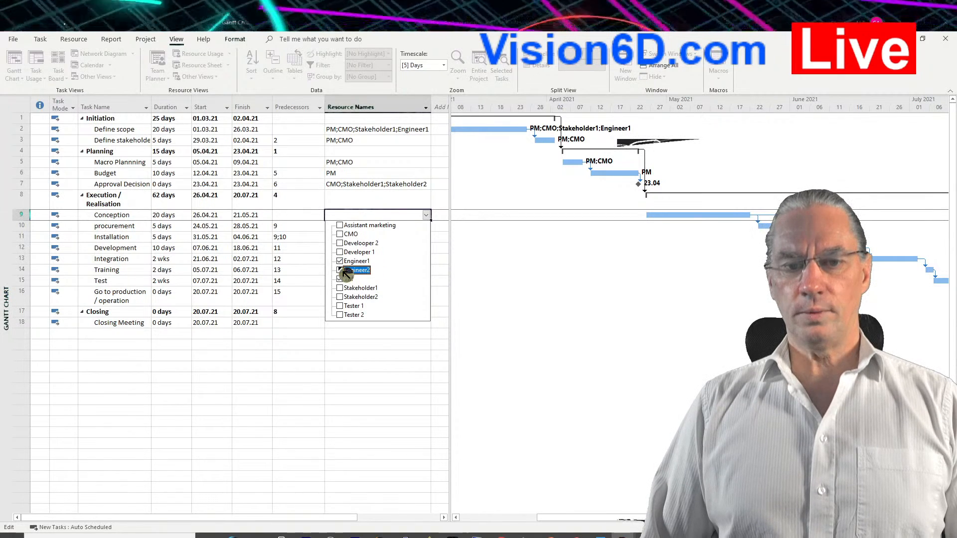
click(340, 271)
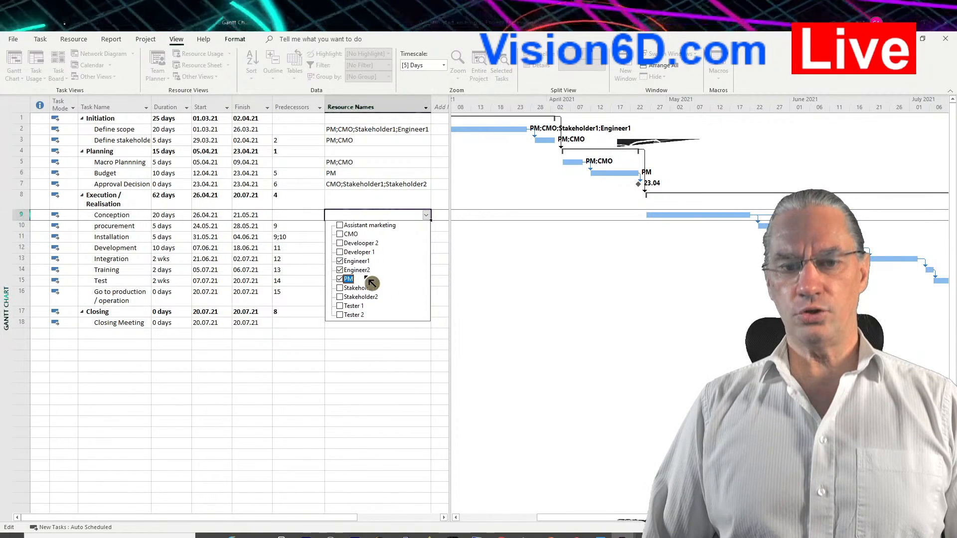
click(340, 244)
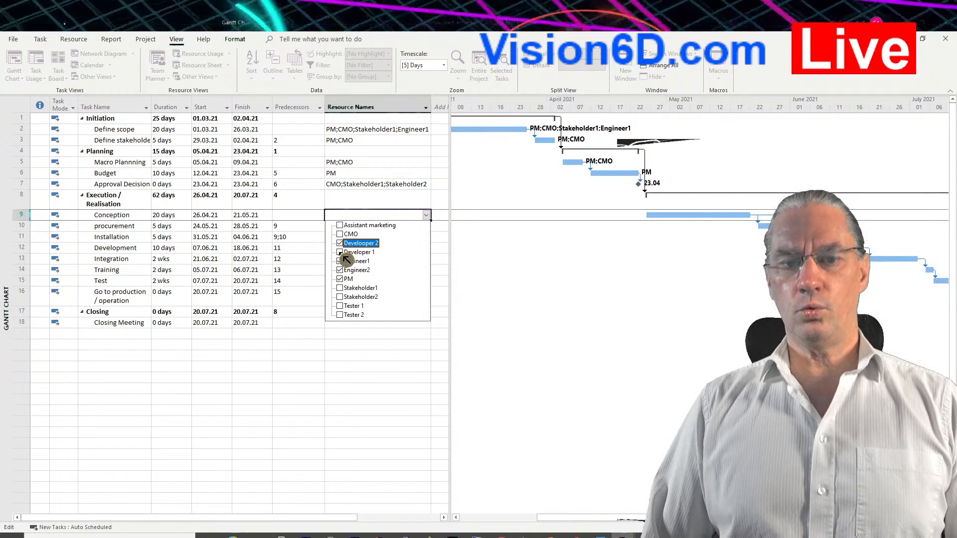
click(409, 368)
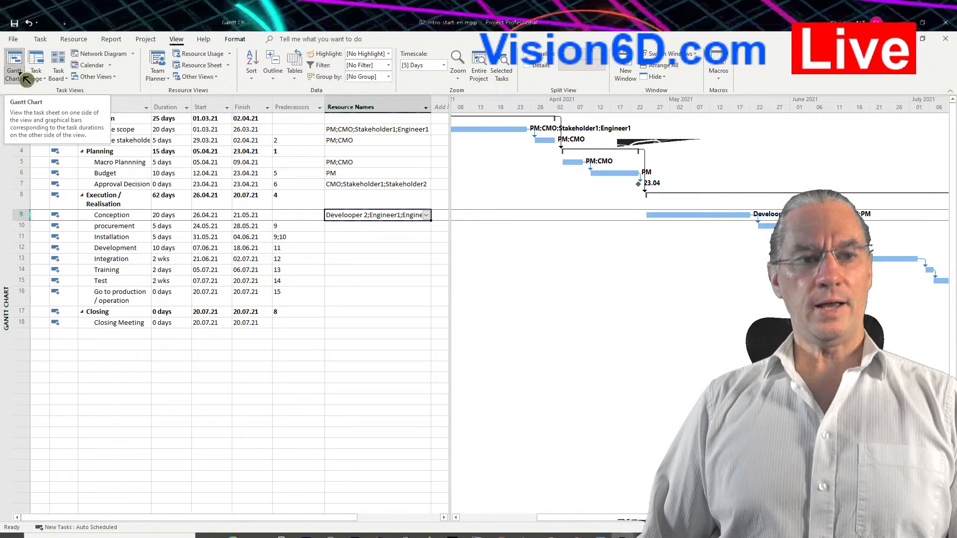
Switch from the Gantt Chart to the Resource Sheet view.
click(20, 79)
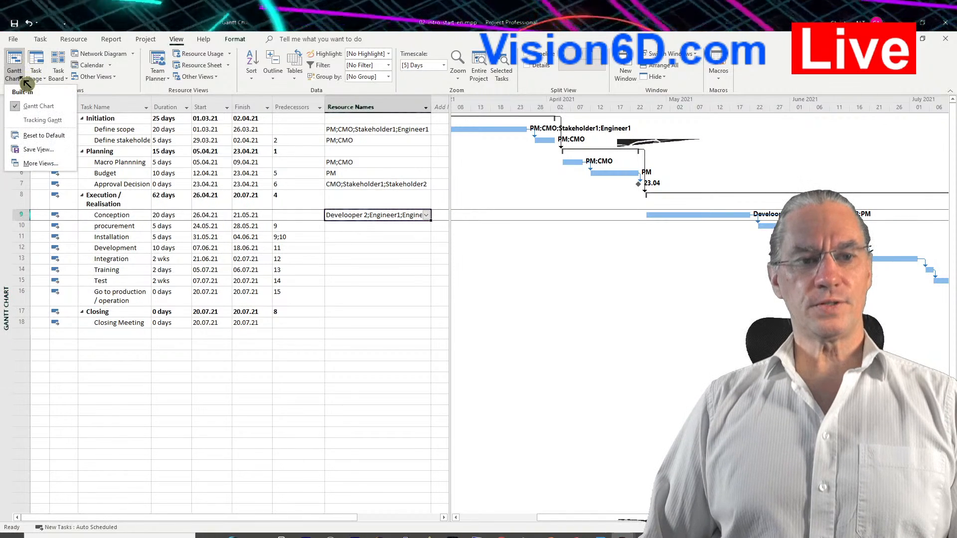
click(40, 163)
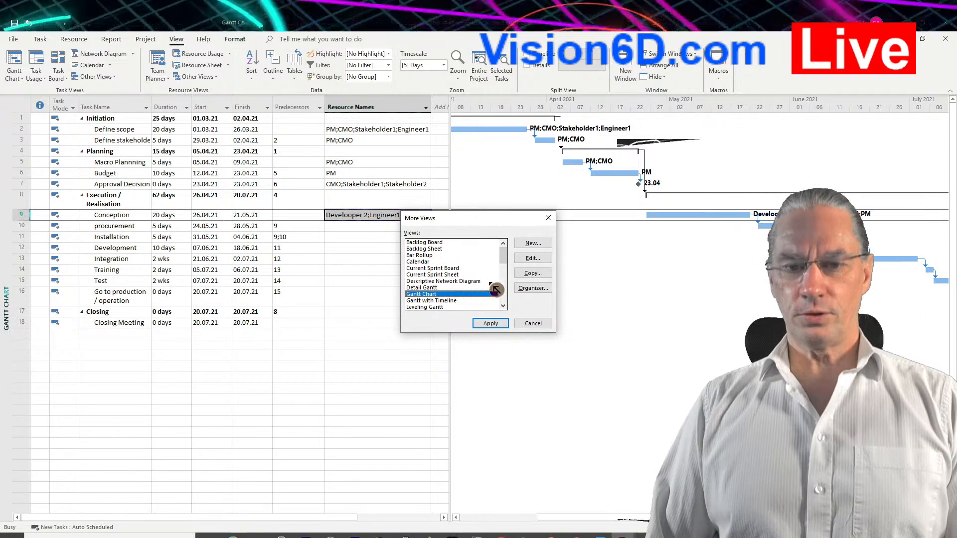
drag(504, 258, 509, 286)
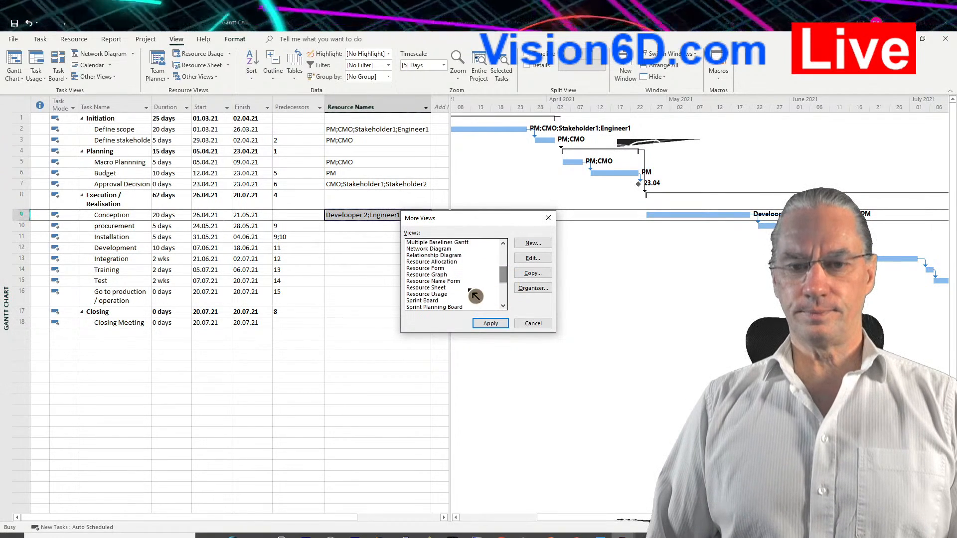
click(441, 288)
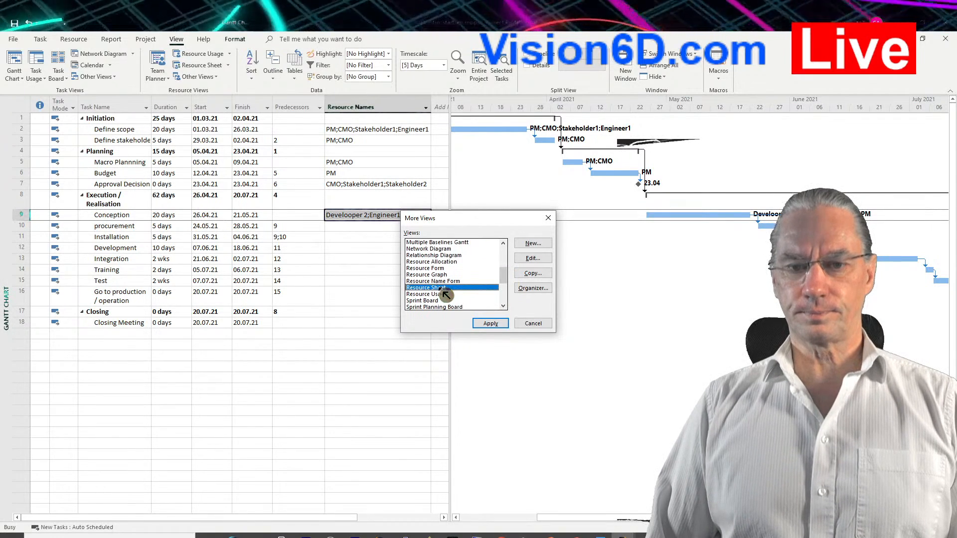
click(499, 327)
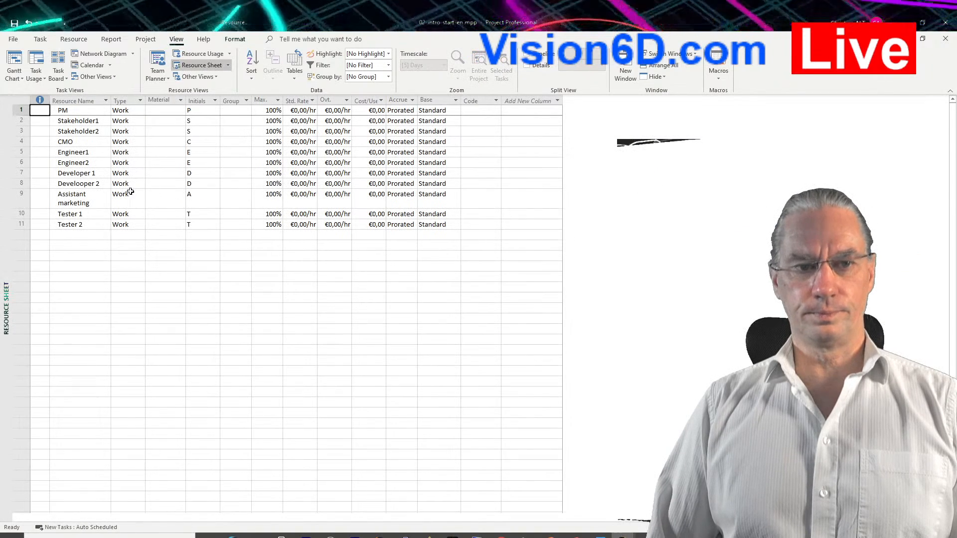
Correct the misspelled name of the second developer resource to Developer 2, and return to the Gantt Chart view.
click(90, 185)
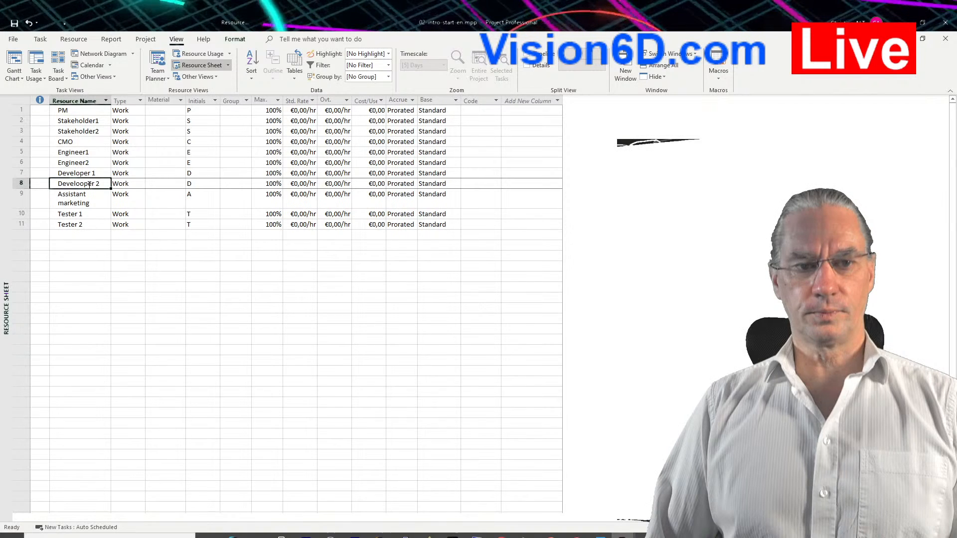
click(82, 185)
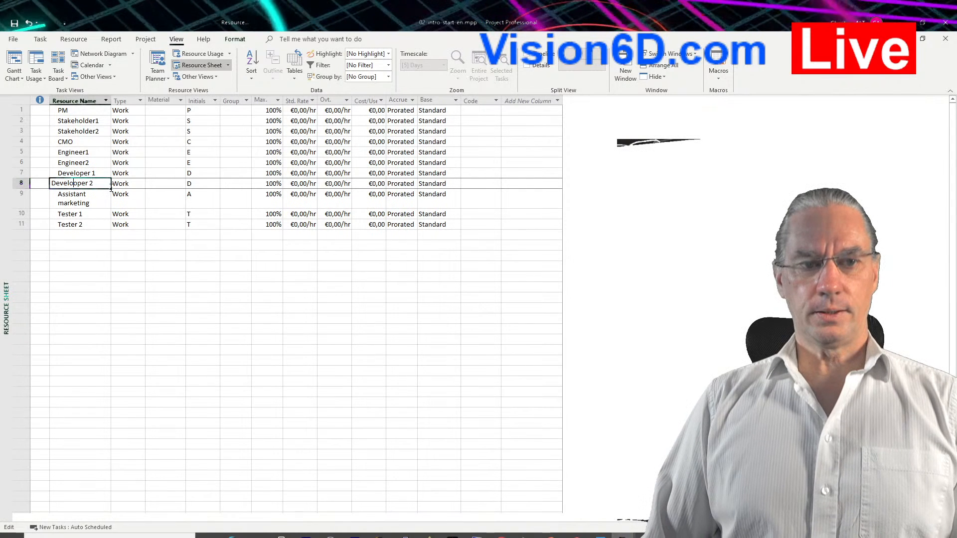
text(o)
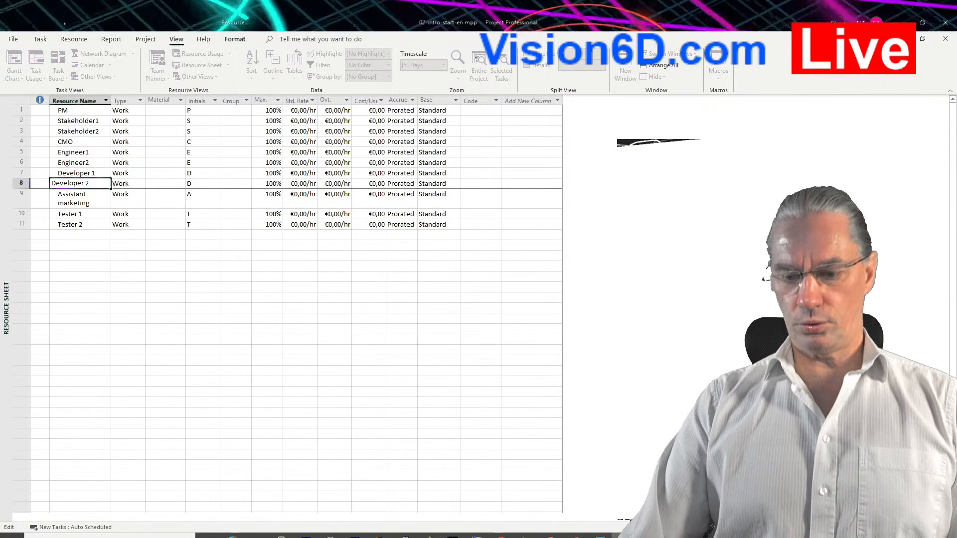
key(Return)
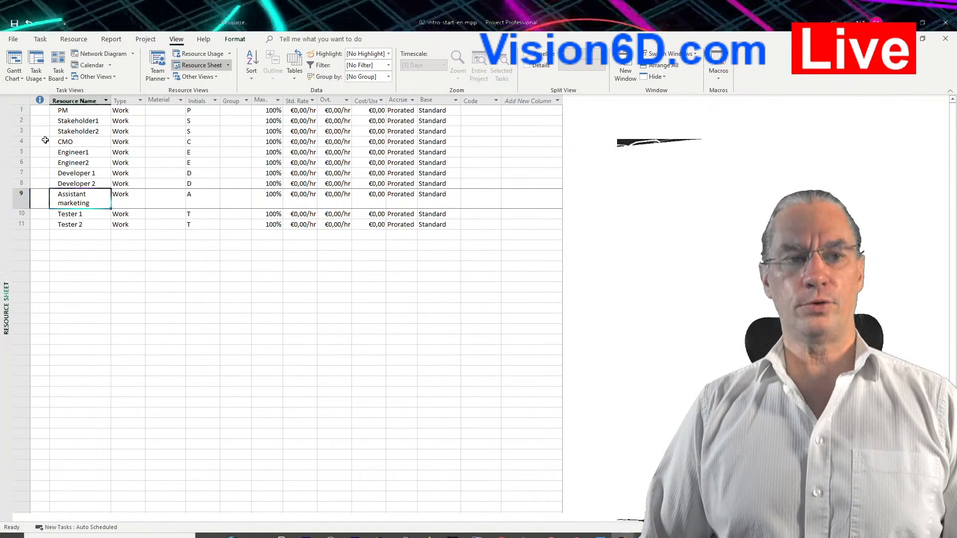
click(15, 60)
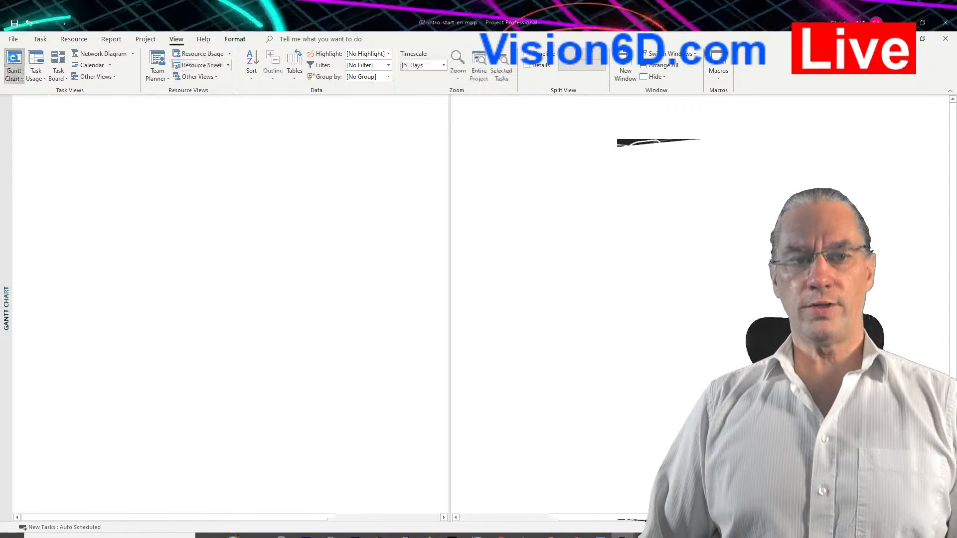
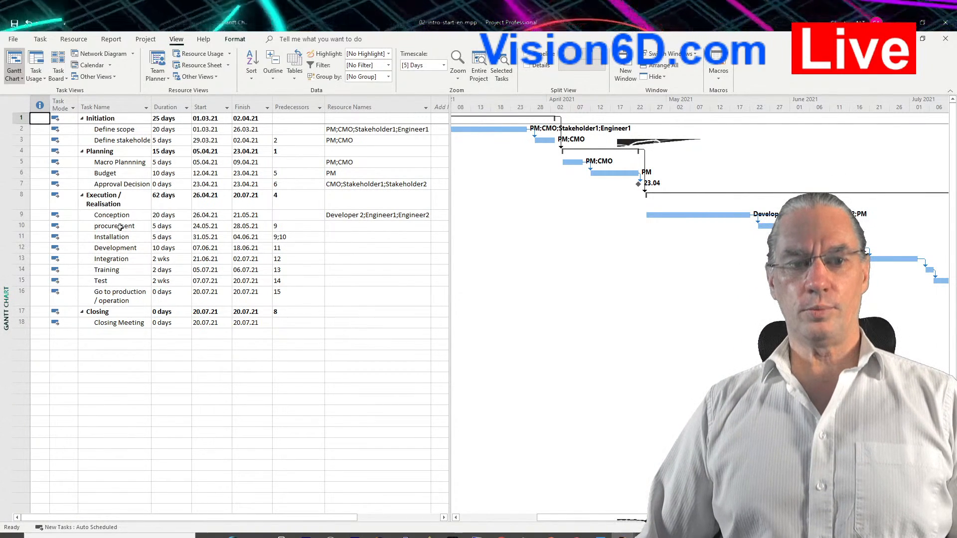
Assign Engineer1 and Stakeholder1 to the procurement task in the Execution / Realisation phase.
click(367, 227)
click(427, 227)
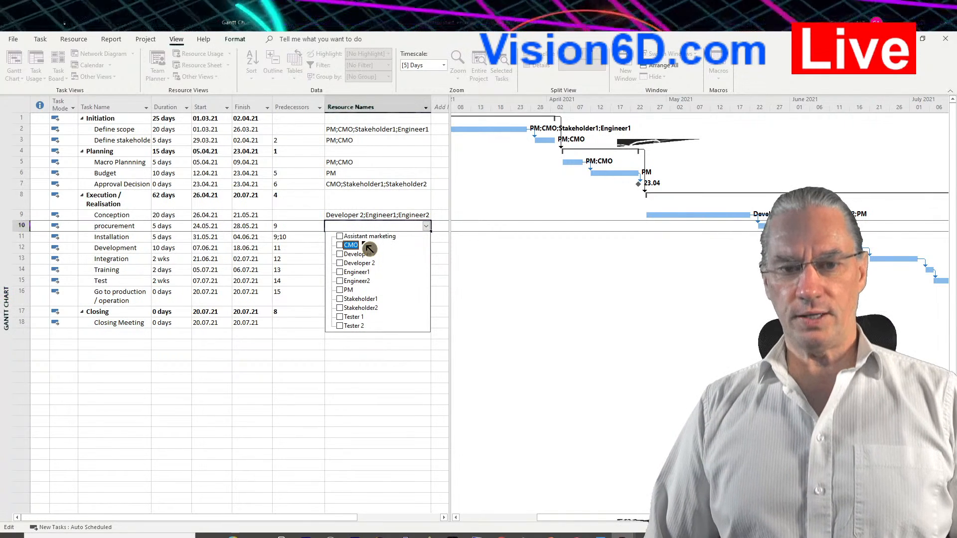
click(343, 273)
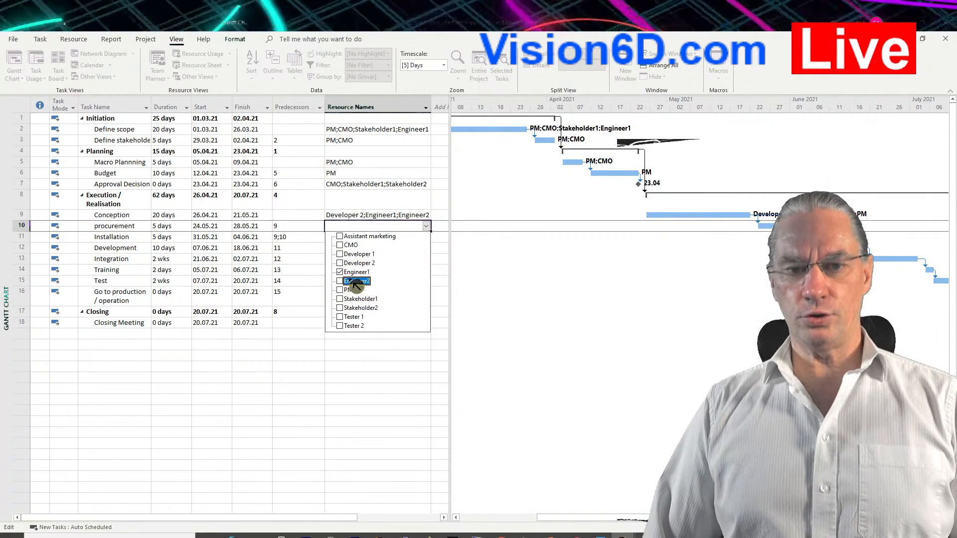
click(341, 299)
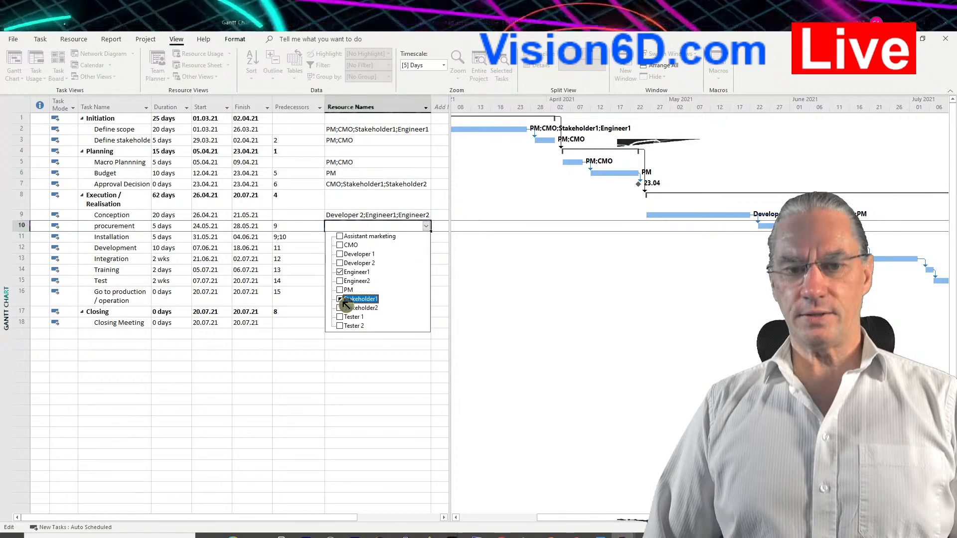
click(392, 350)
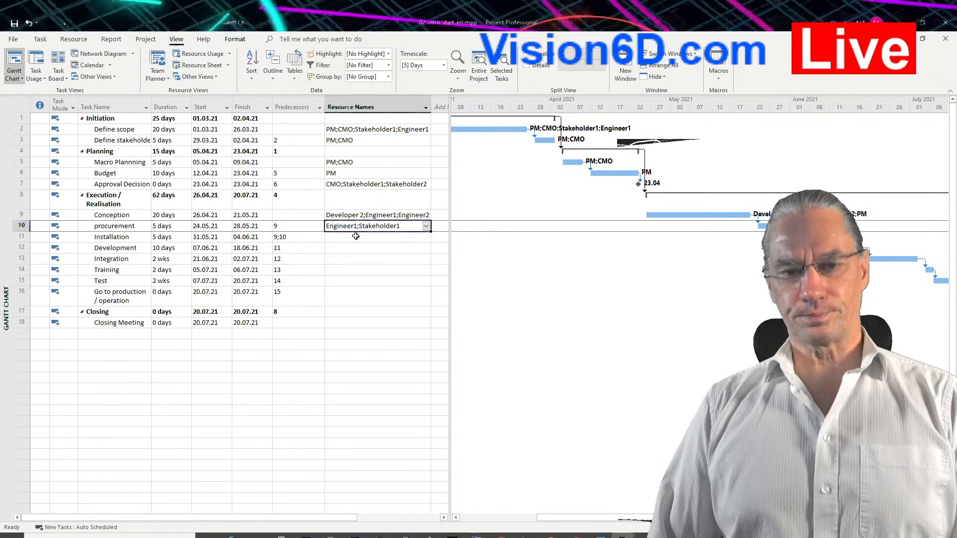
Assign Engineer1 and Engineer2 to the Installation task.
click(136, 236)
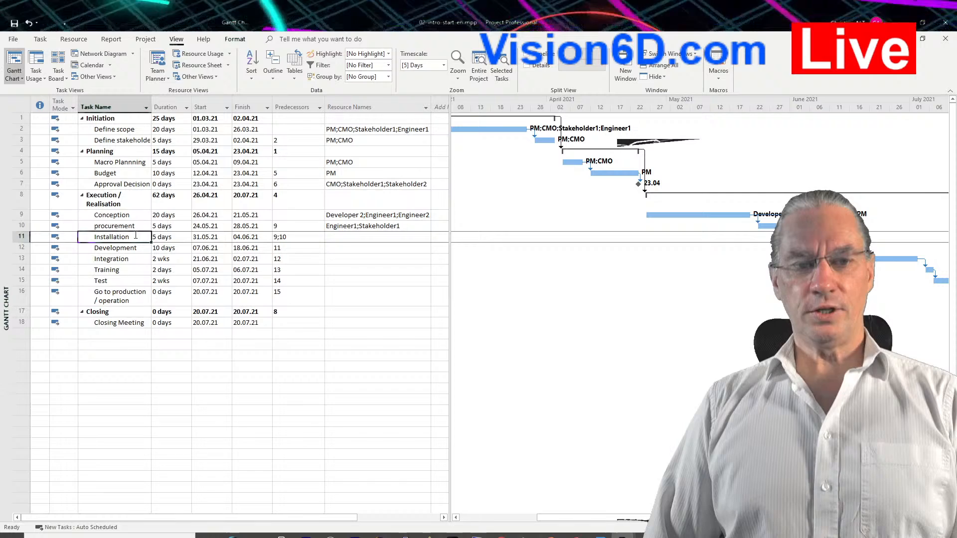
click(425, 236)
click(427, 238)
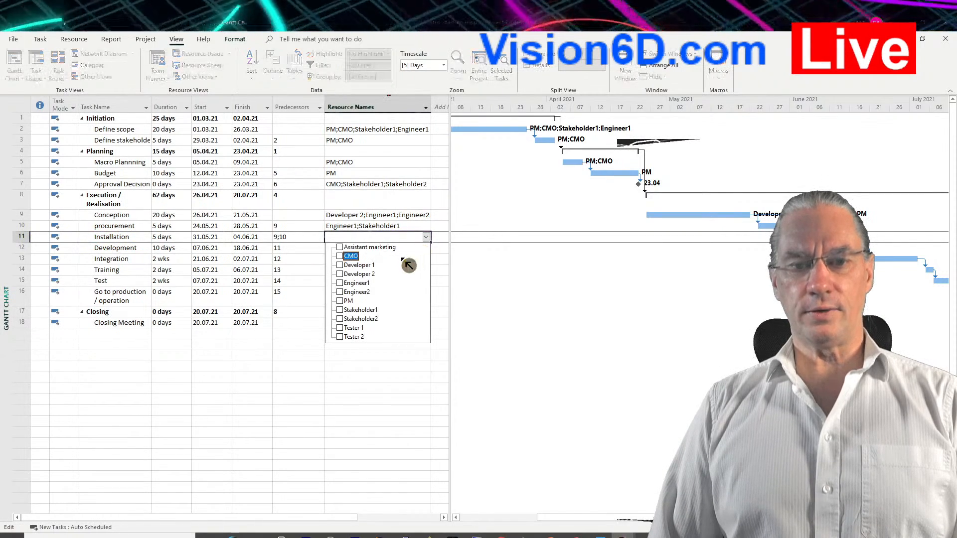
click(344, 284)
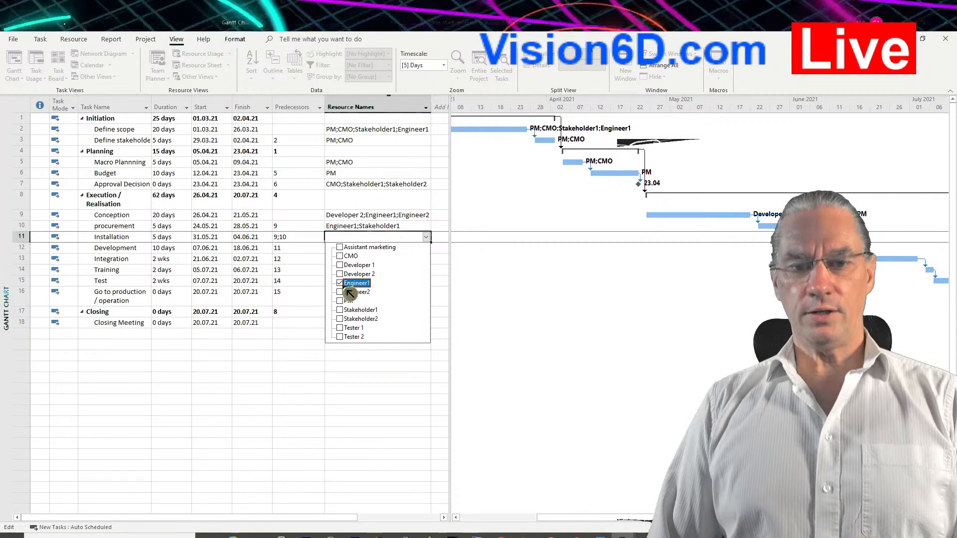
click(367, 387)
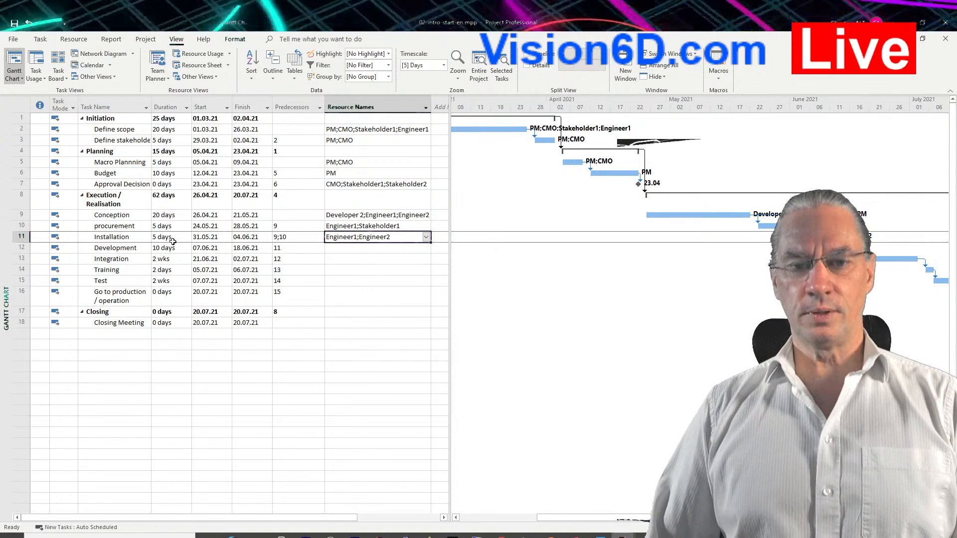
Assign Developer 1 and Developer 2 to the Development task.
click(414, 248)
click(426, 249)
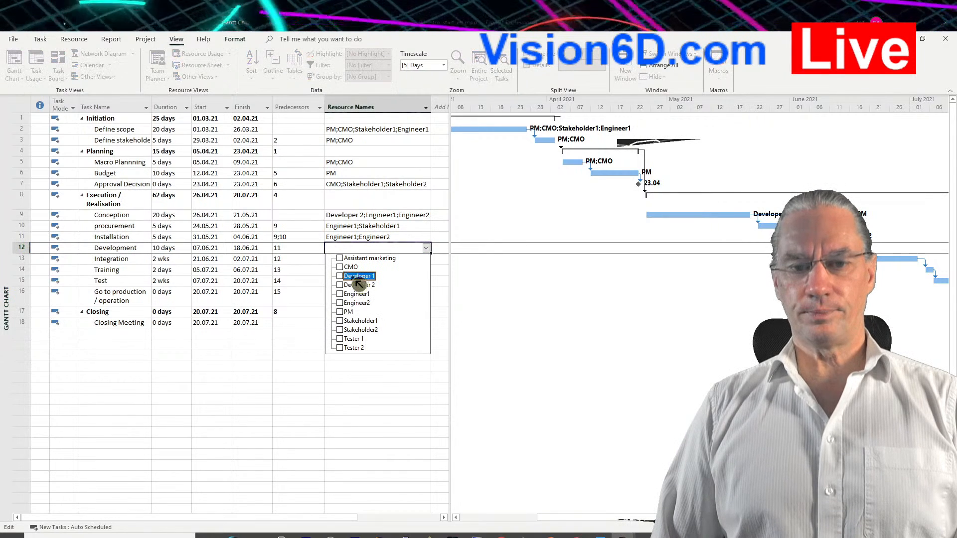
click(340, 277)
click(340, 285)
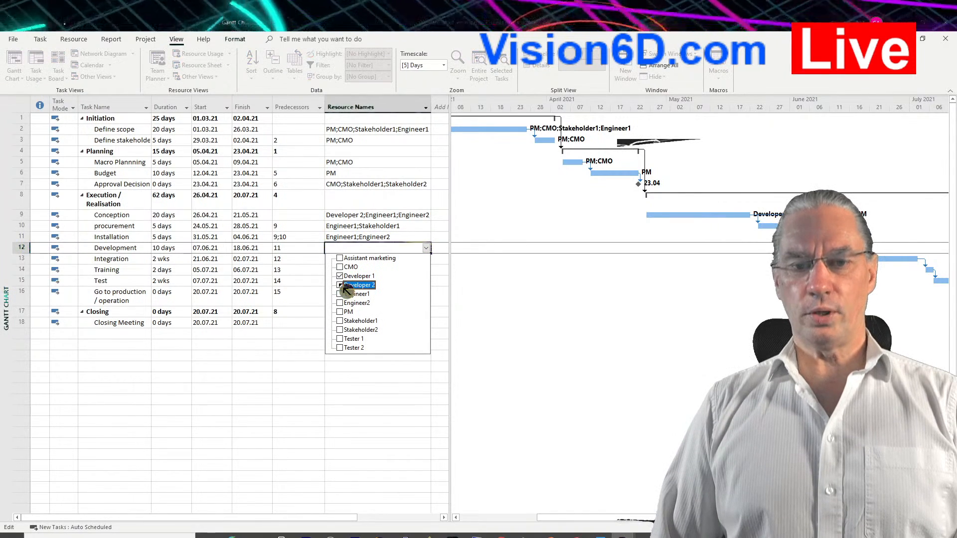
click(370, 395)
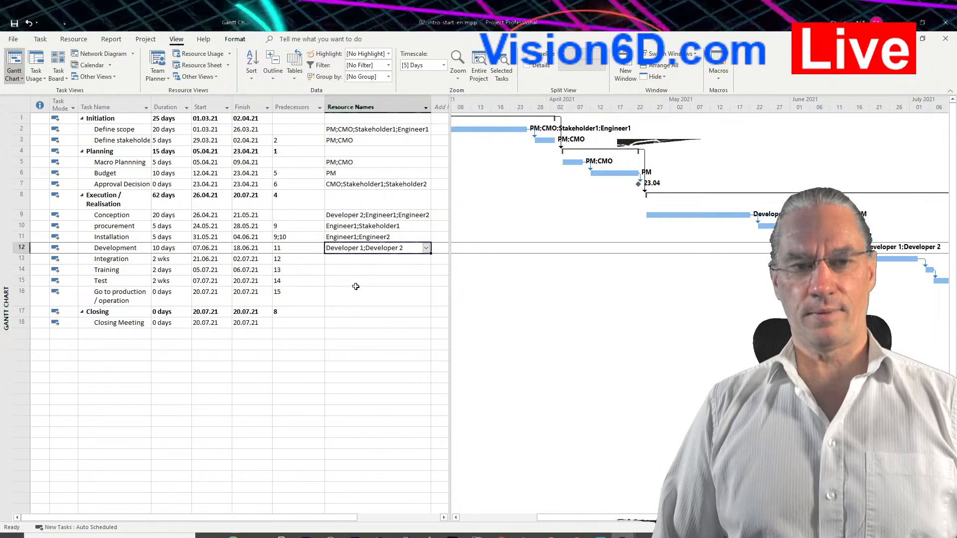
Assign Engineer2 to the Integration task through the Assign Resources dialog.
click(116, 260)
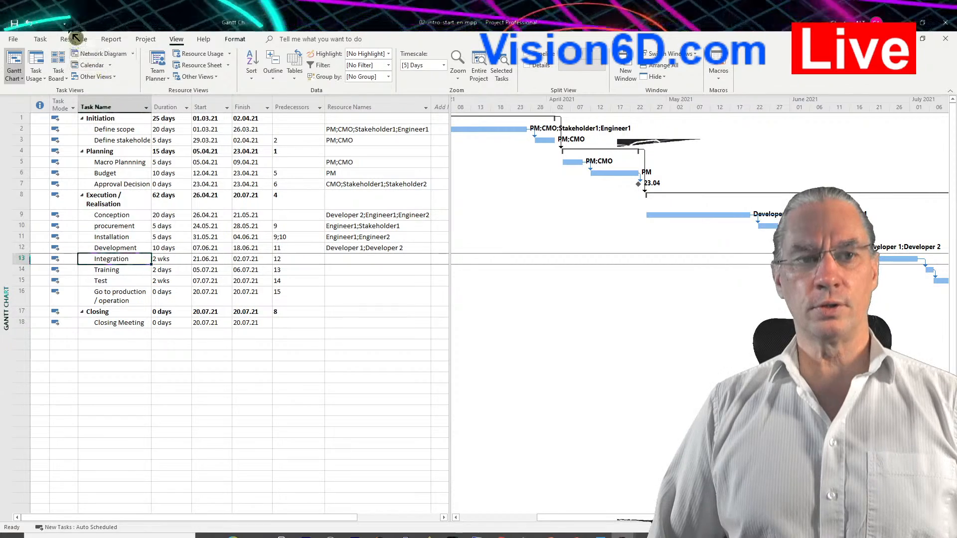
click(75, 39)
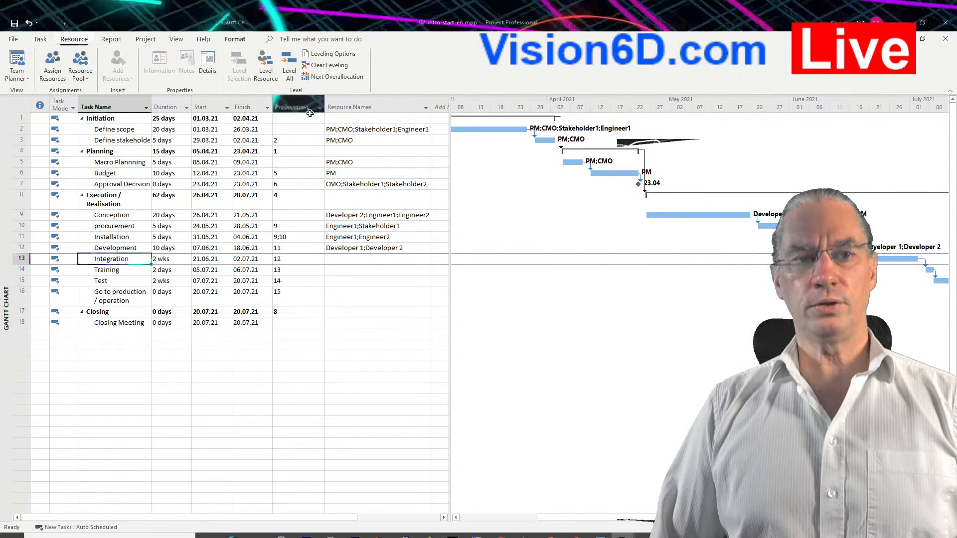
click(62, 64)
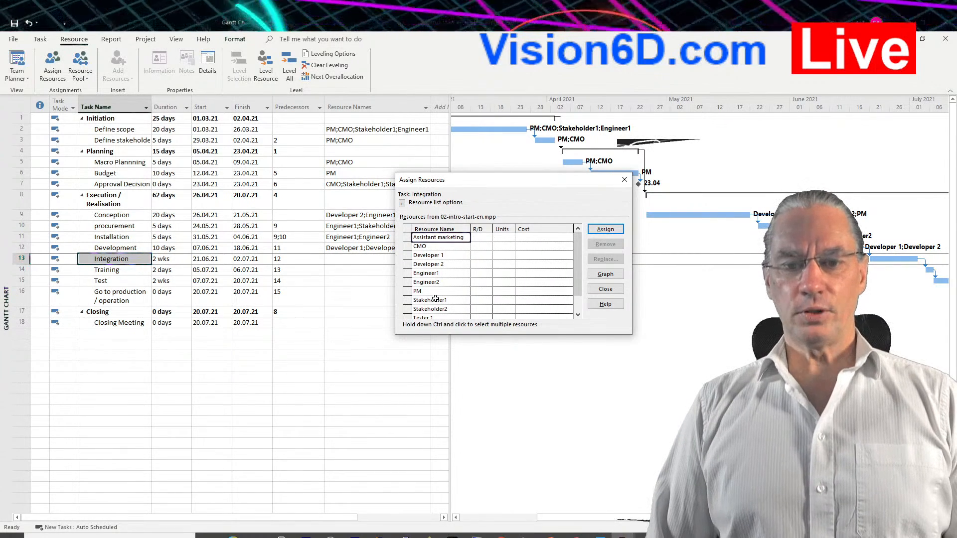
mouse_move(578, 272)
mouse_down()
mouse_move(584, 299)
mouse_move(588, 279)
mouse_up()
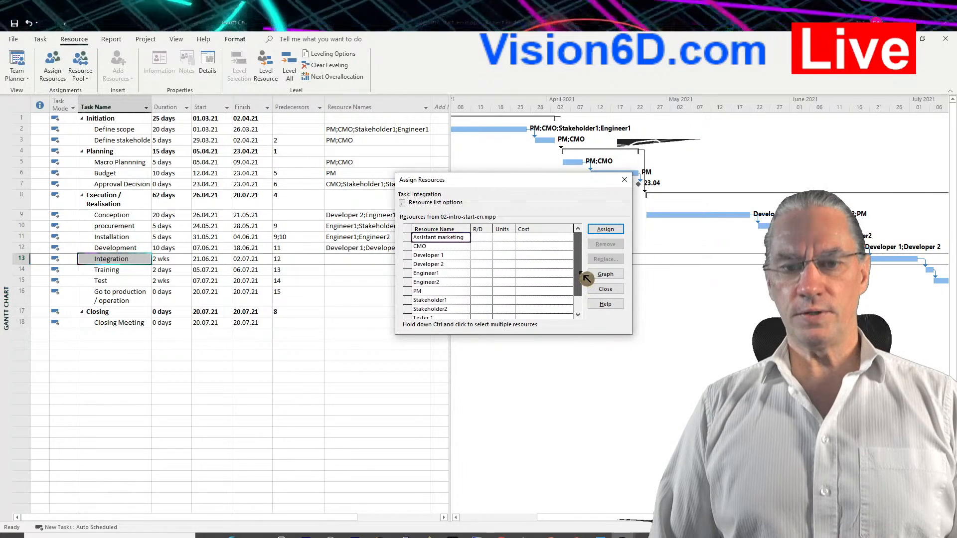
click(427, 282)
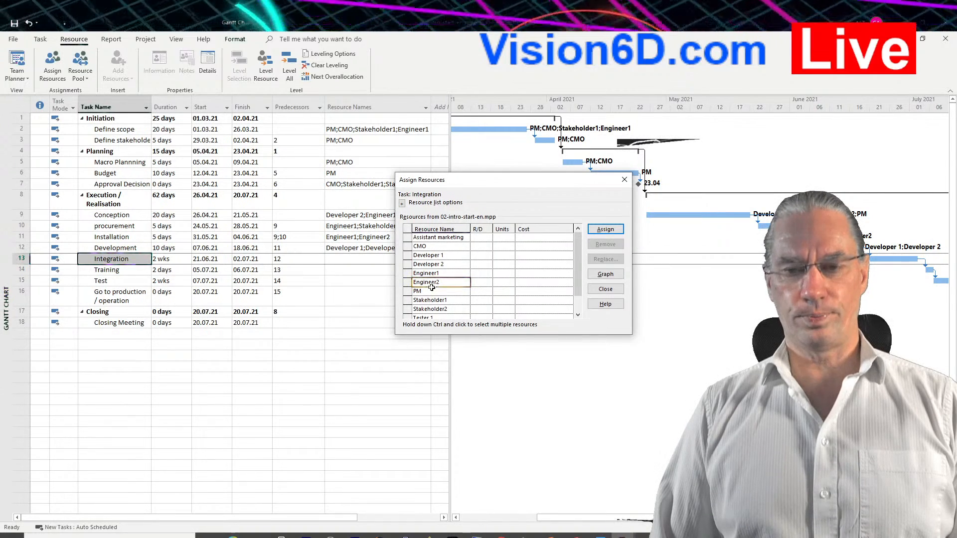
click(614, 233)
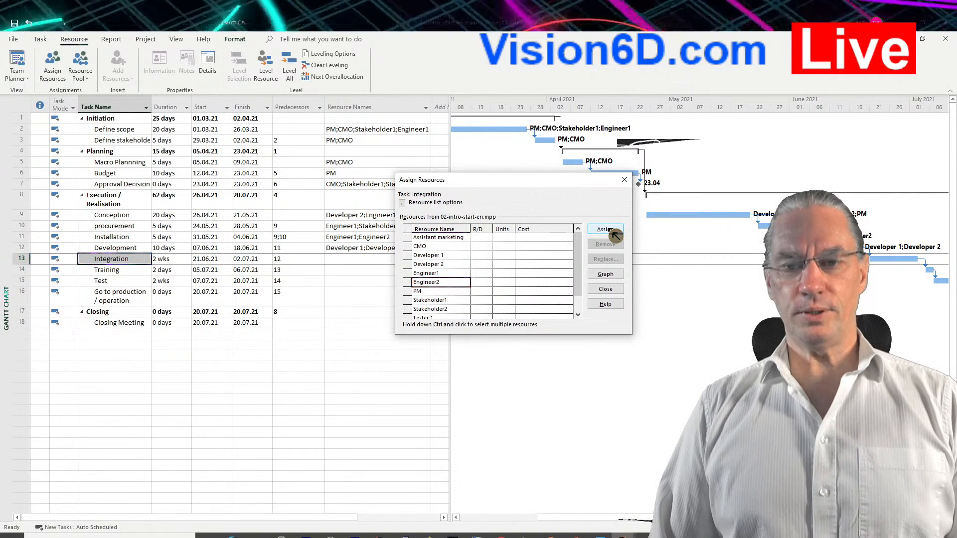
click(614, 233)
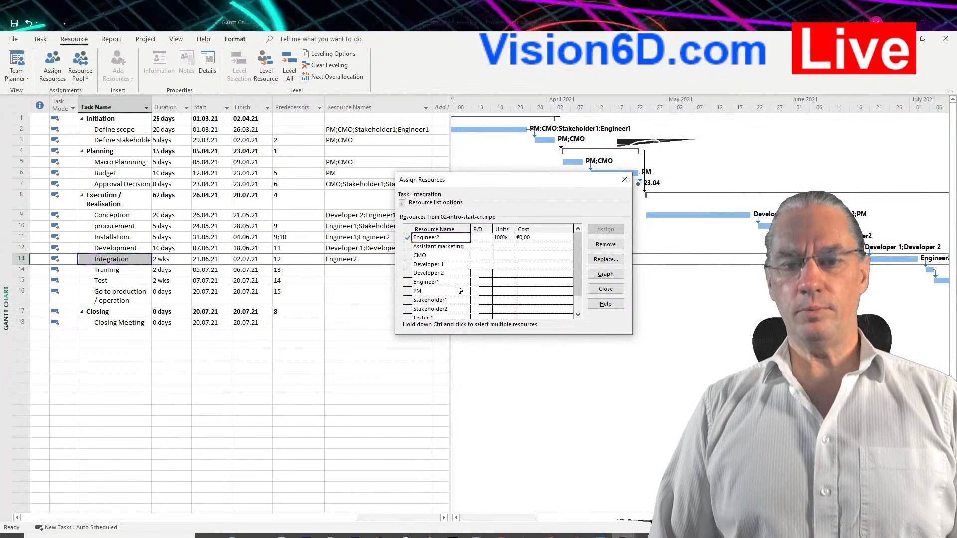
Show the resource graph below the Gantt Chart and examine Engineer2's allocation across the project's timeline.
click(440, 266)
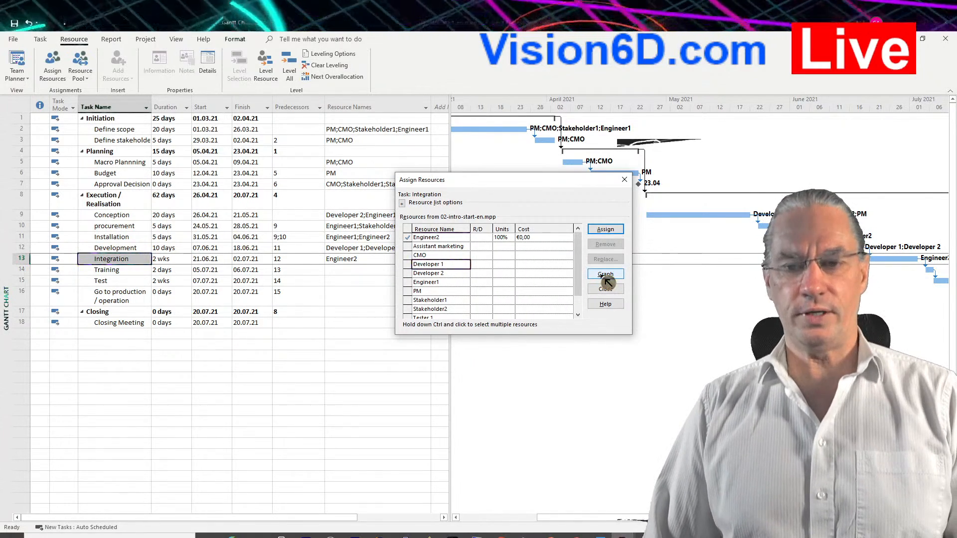
click(602, 275)
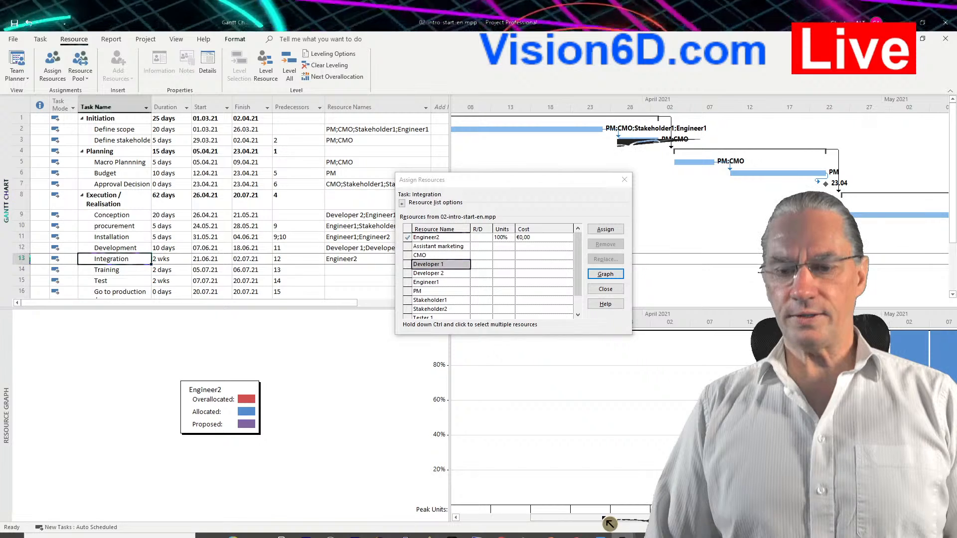
drag(605, 518, 686, 523)
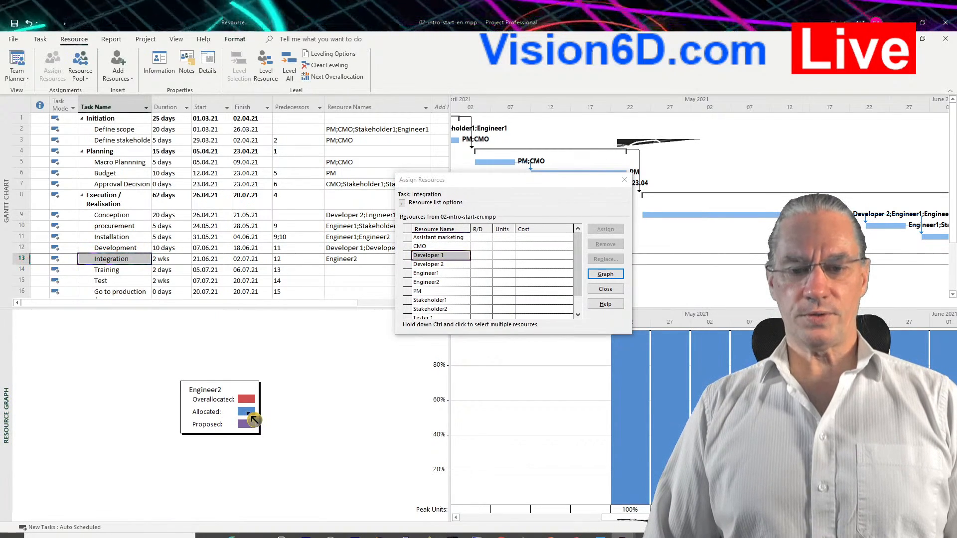
drag(638, 527, 728, 523)
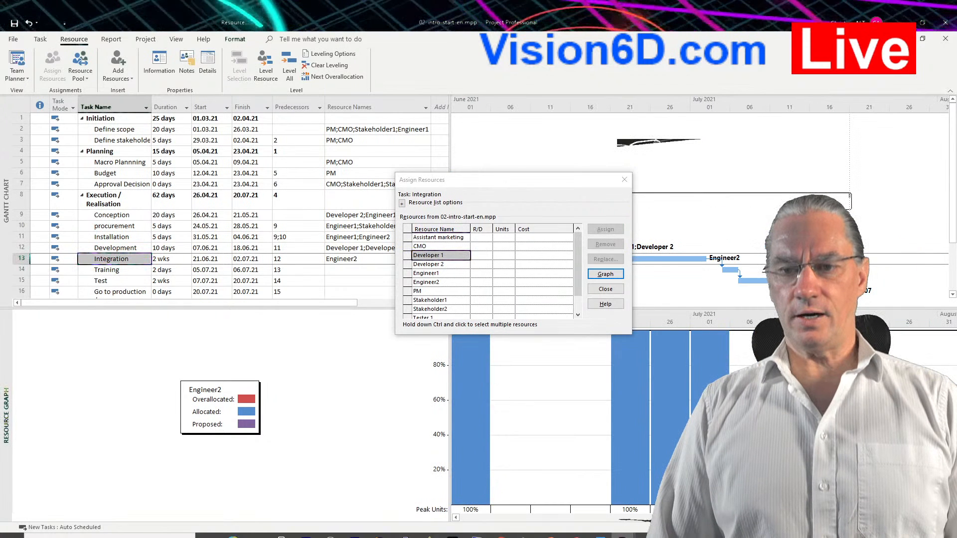
drag(728, 524, 594, 518)
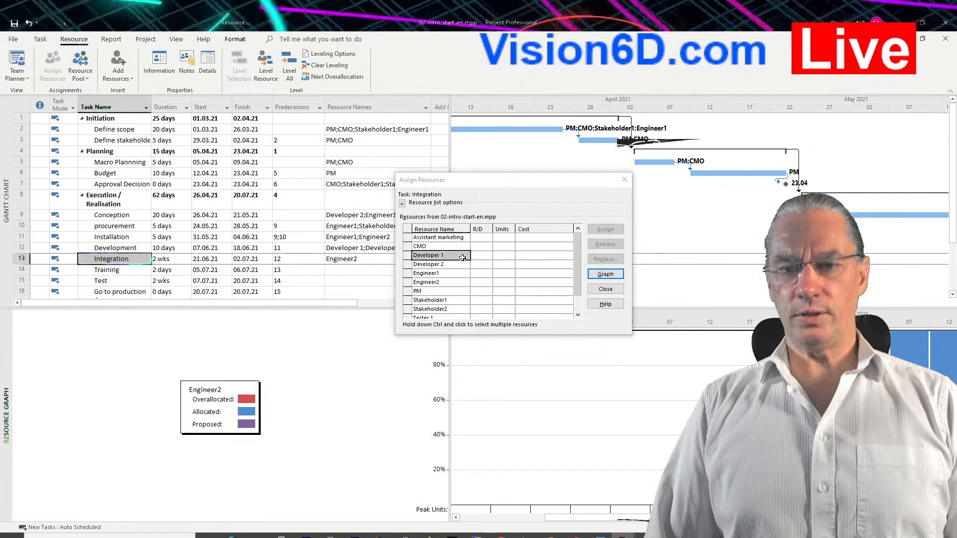
click(434, 264)
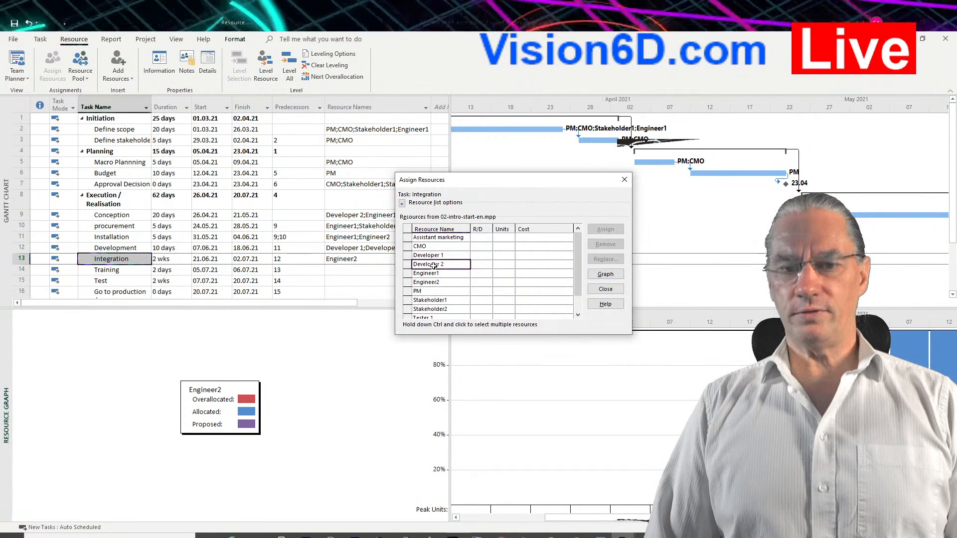
click(434, 264)
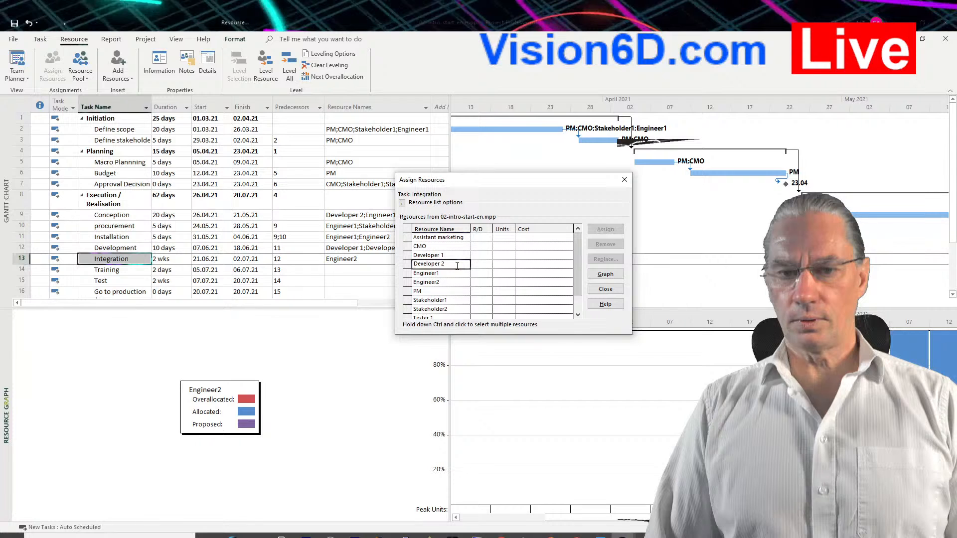
click(456, 257)
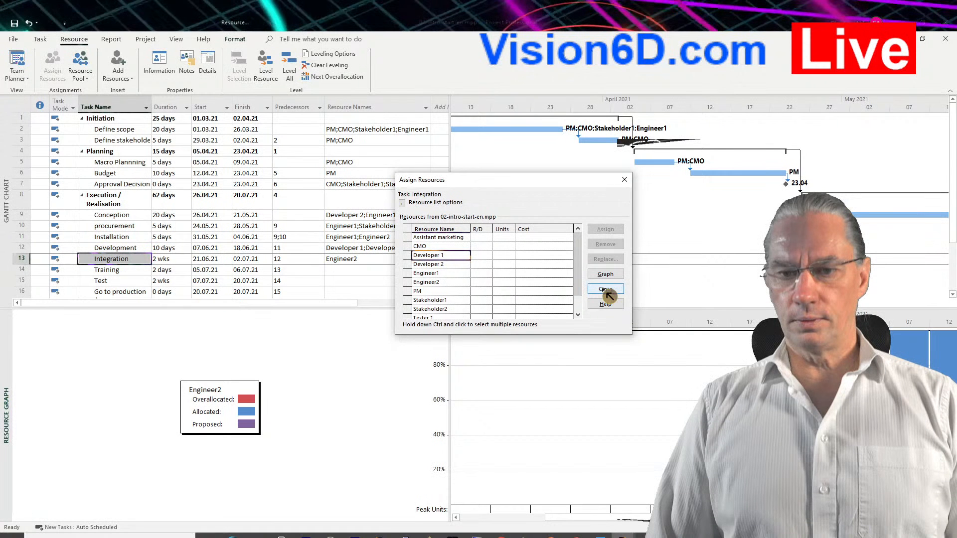
click(606, 290)
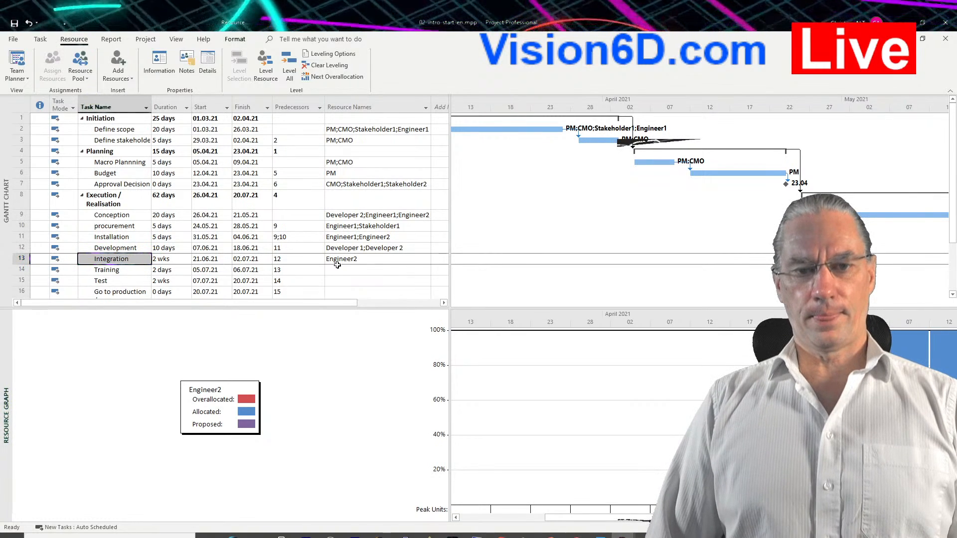
Add Developer 2 to the resources of the Integration task in the Resource Names column.
click(399, 259)
click(427, 259)
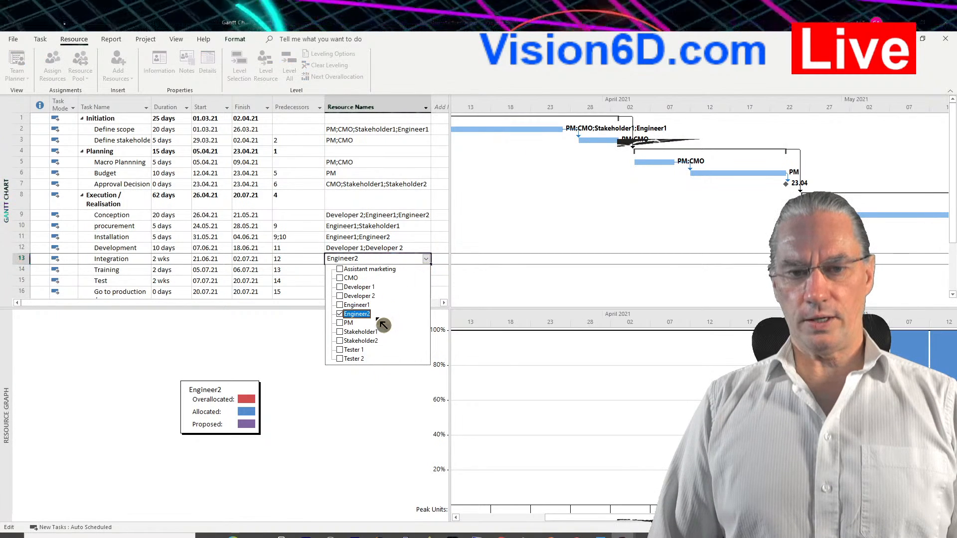
click(348, 297)
click(474, 370)
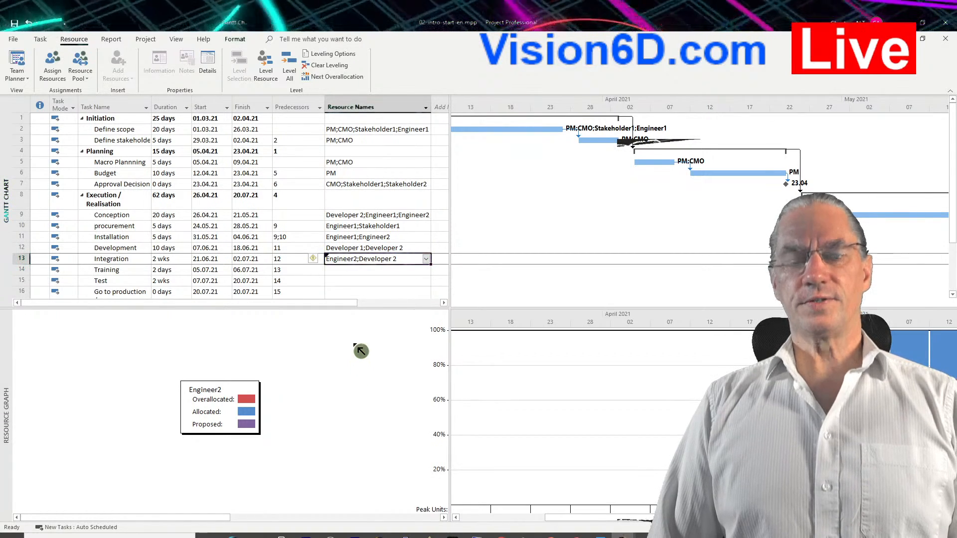
Assign Tester 1 to the Test task through the Assign Resources dialog.
scroll(356, 333, down, 3)
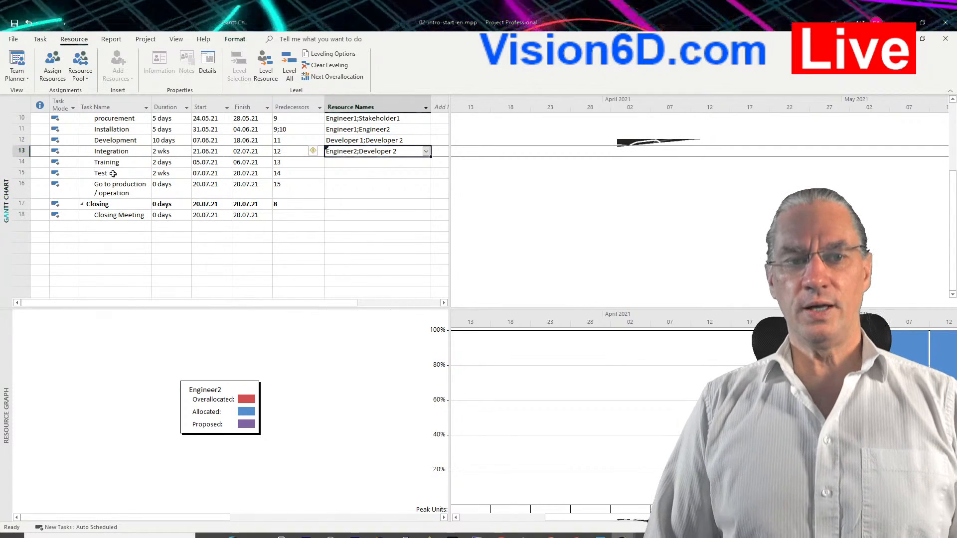
click(349, 172)
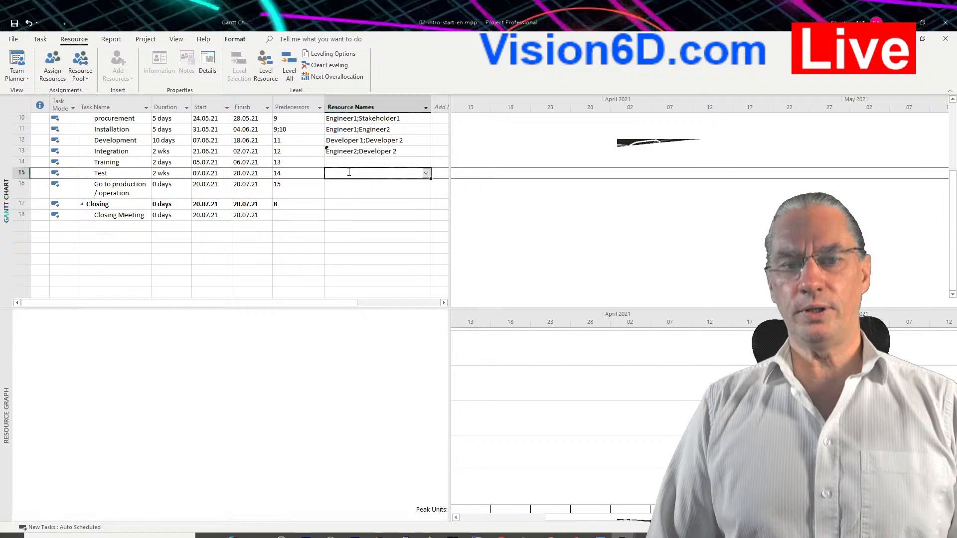
click(57, 70)
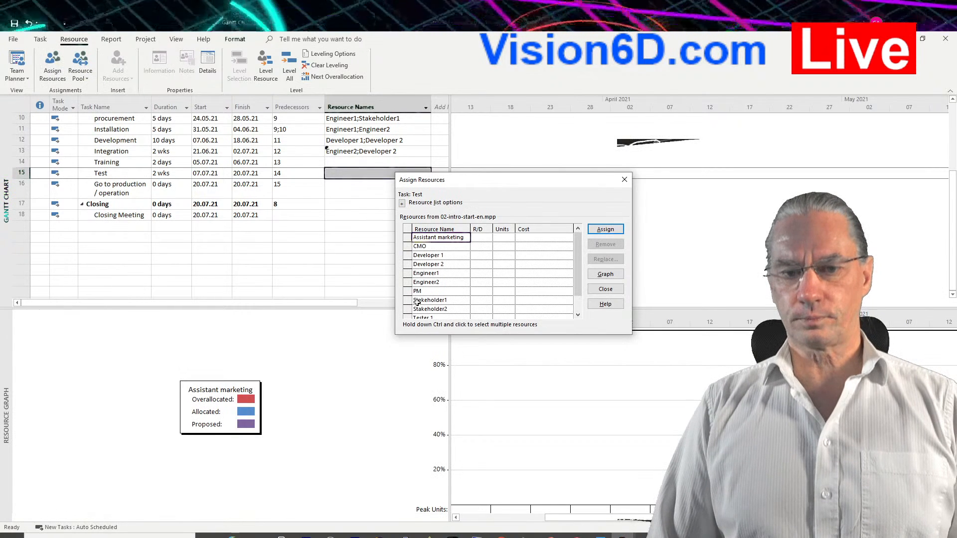
drag(577, 260, 580, 303)
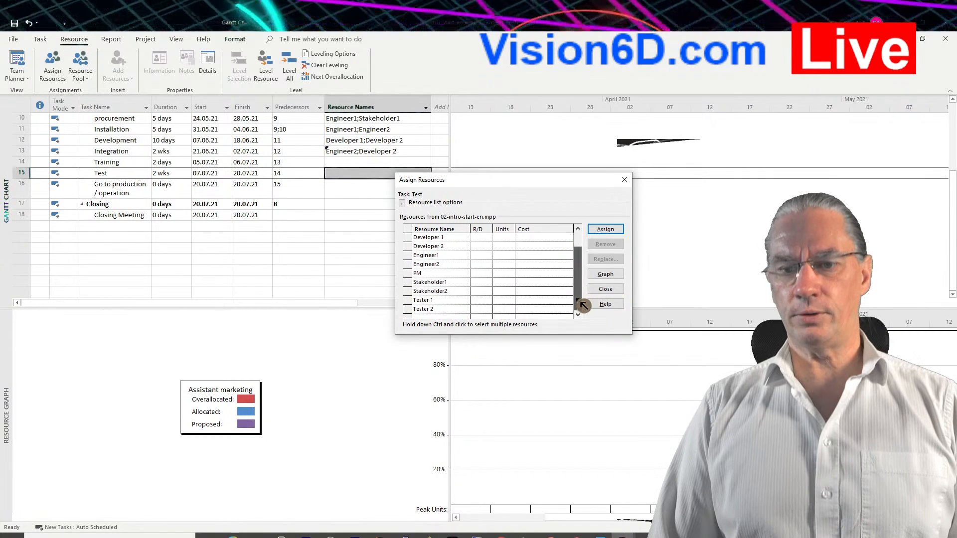
click(443, 301)
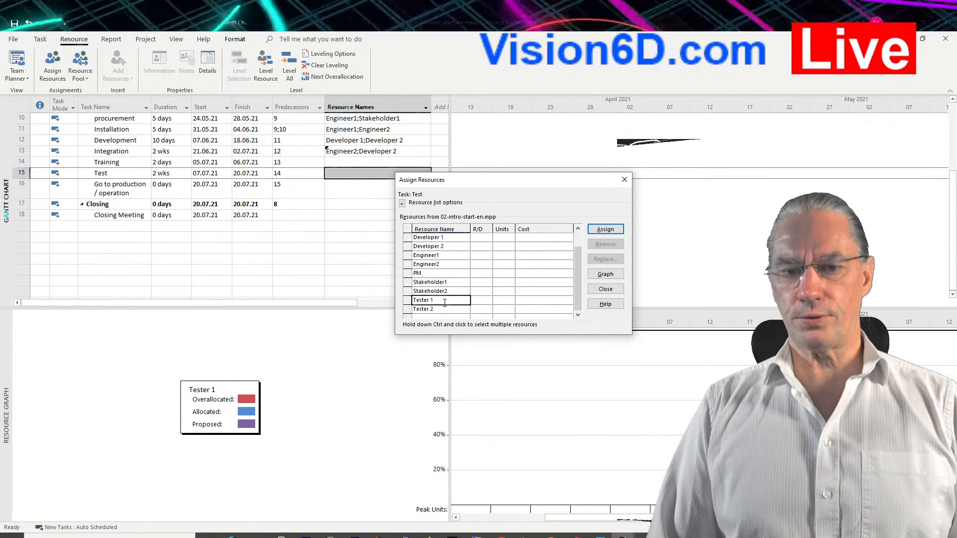
click(604, 230)
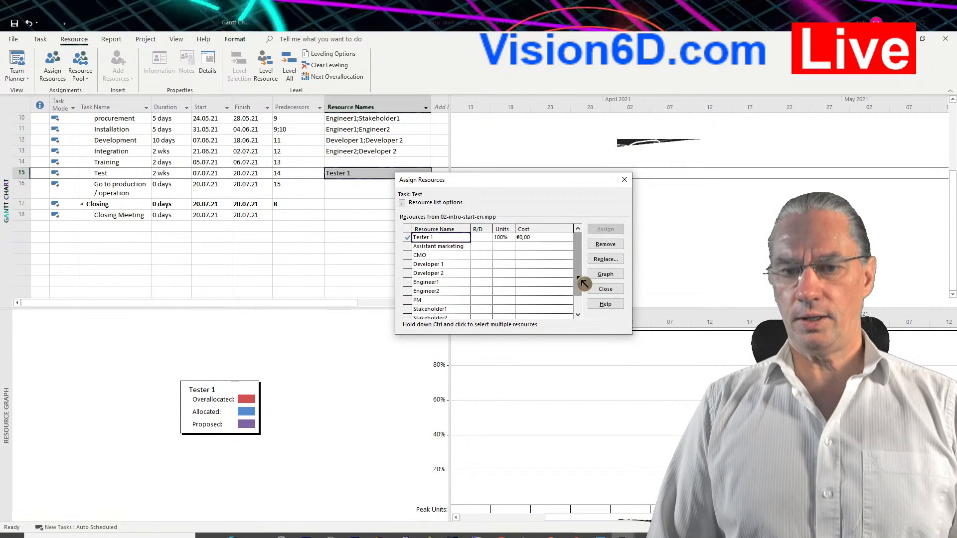
Assign Tester 2 to the Test task as well and close the Assign Resources dialog.
drag(579, 280, 579, 310)
click(433, 310)
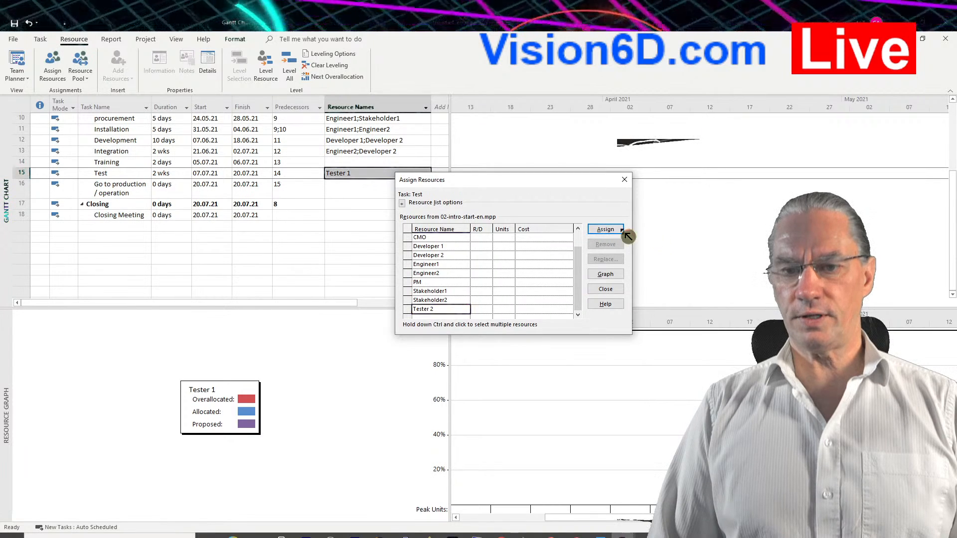
click(604, 229)
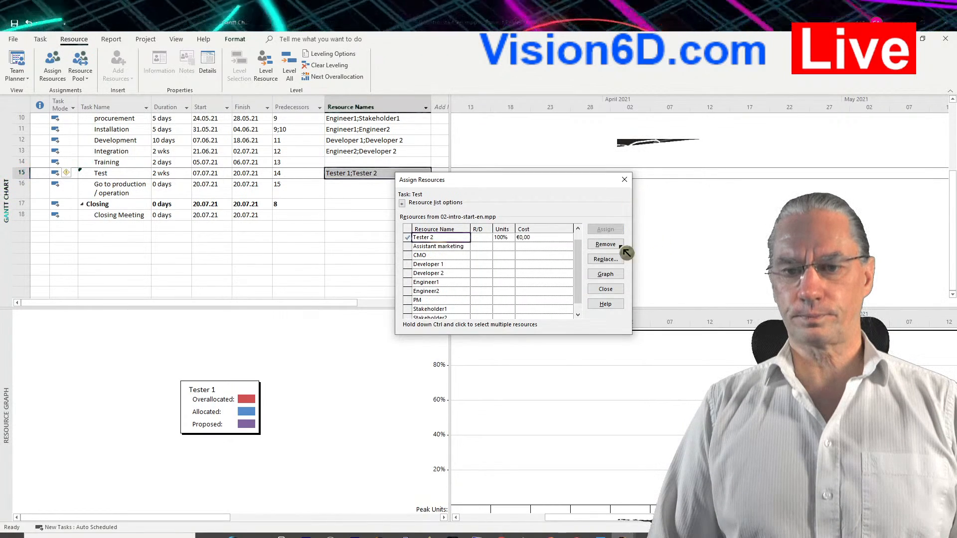
click(605, 289)
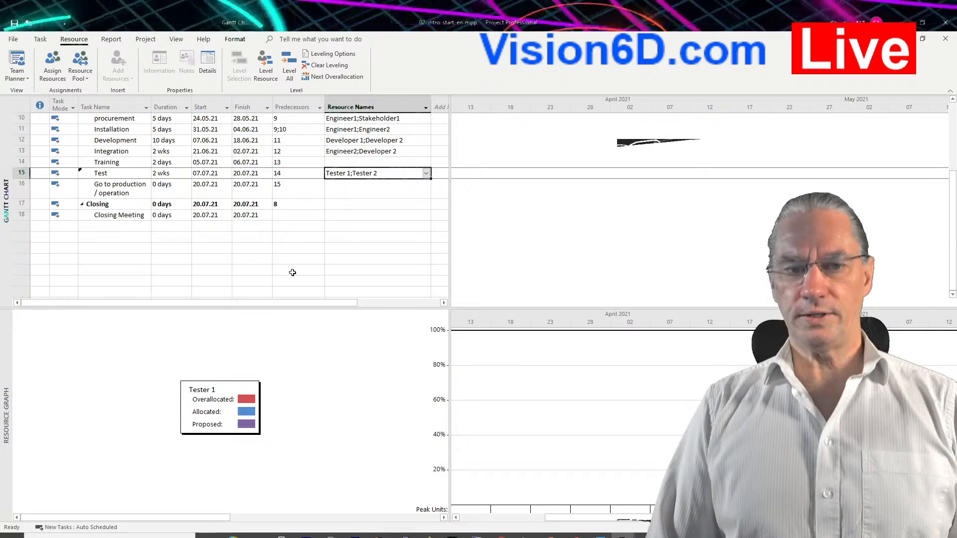
Hide the resource graph pane below the Gantt Chart.
scroll(320, 347, up, 1)
scroll(321, 348, up, 2)
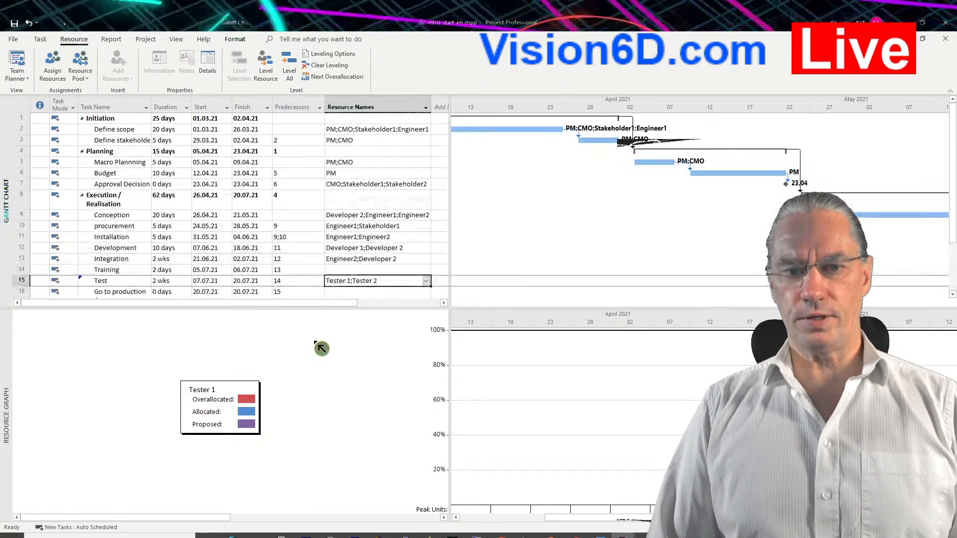
scroll(321, 348, down, 2)
scroll(321, 348, up, 2)
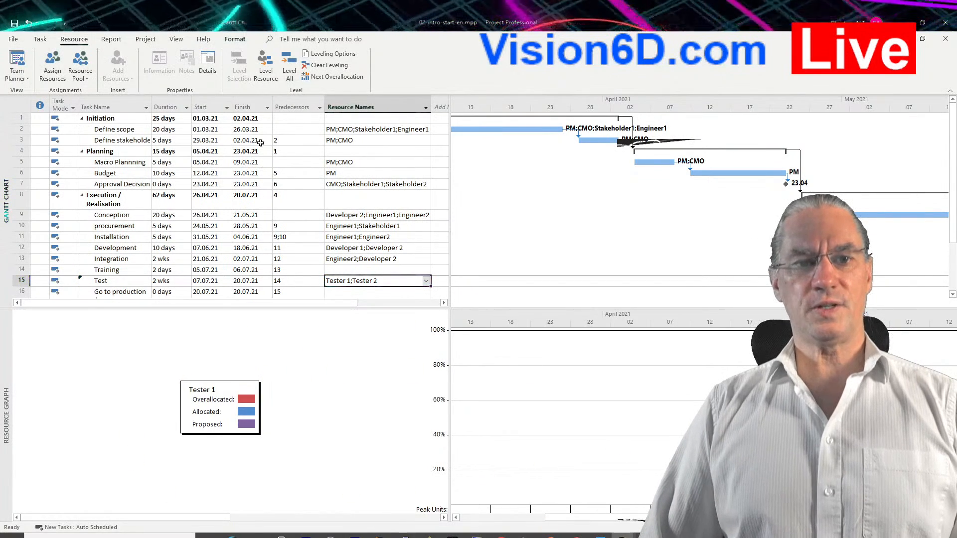
click(180, 41)
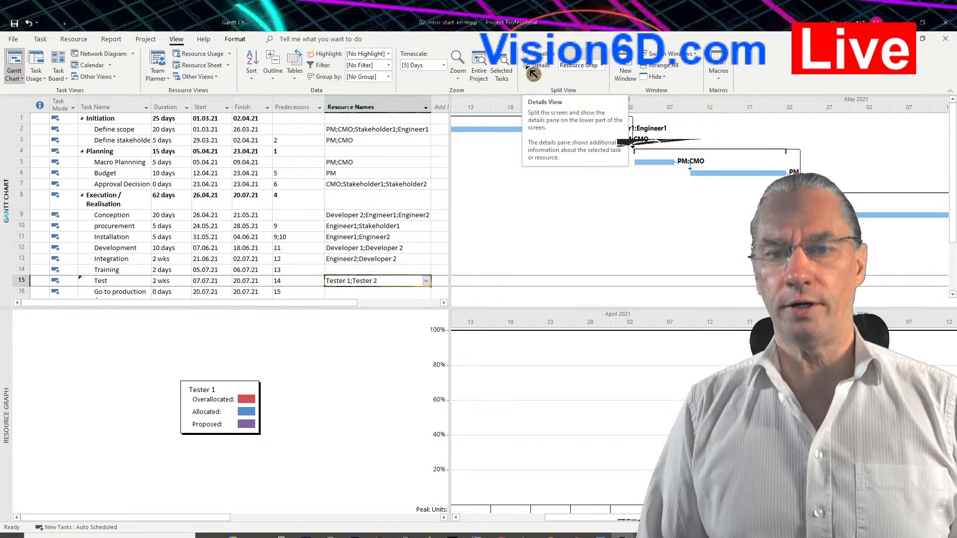
click(529, 68)
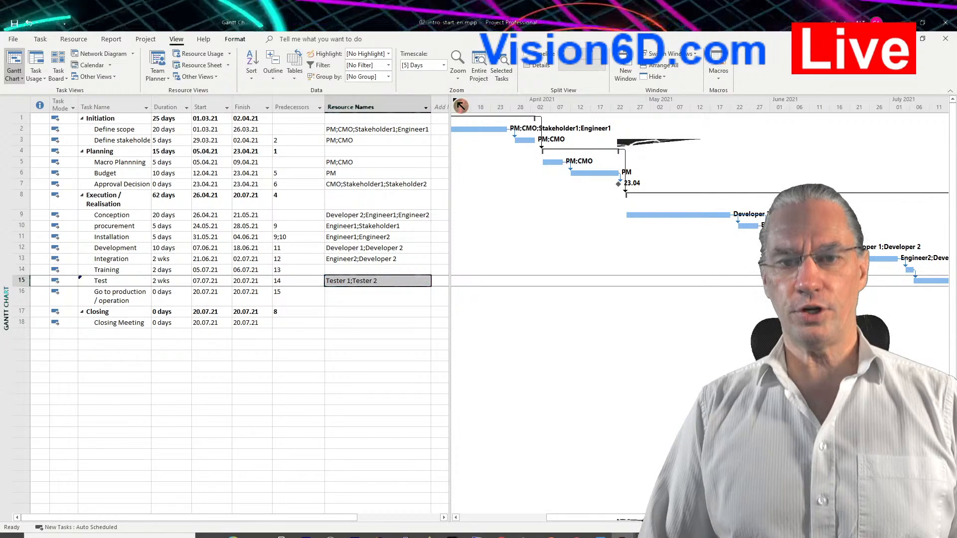
Fit the entire project into the Gantt timescale and widen the task table slightly.
drag(452, 98, 442, 98)
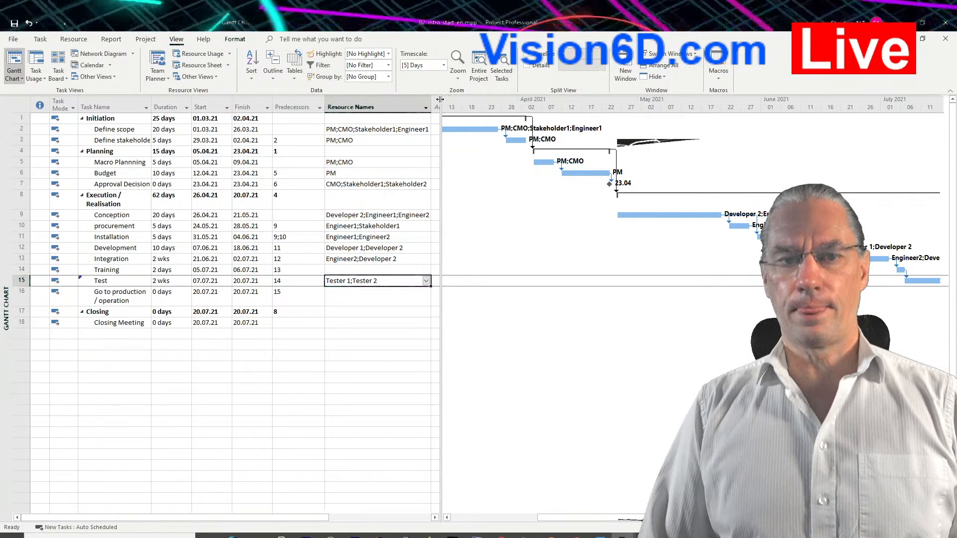
click(158, 43)
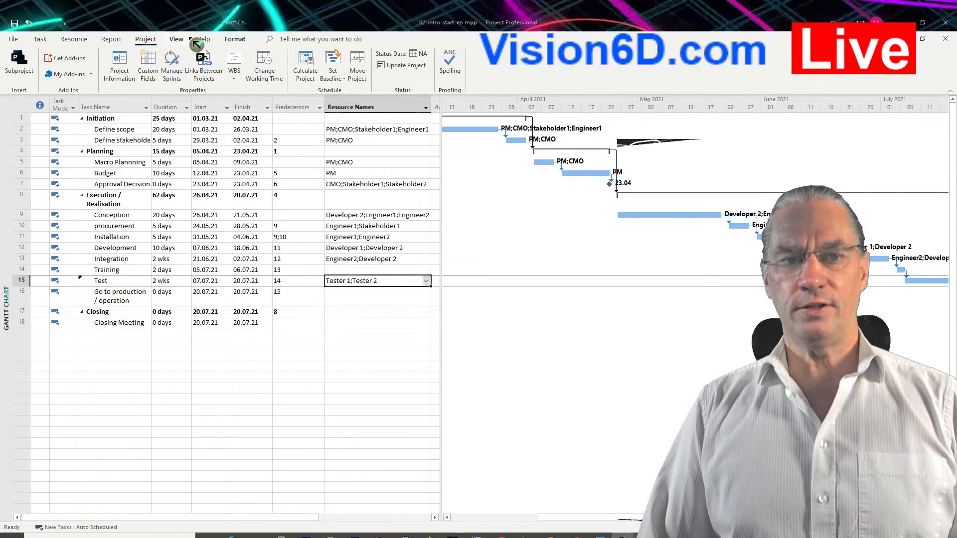
click(176, 40)
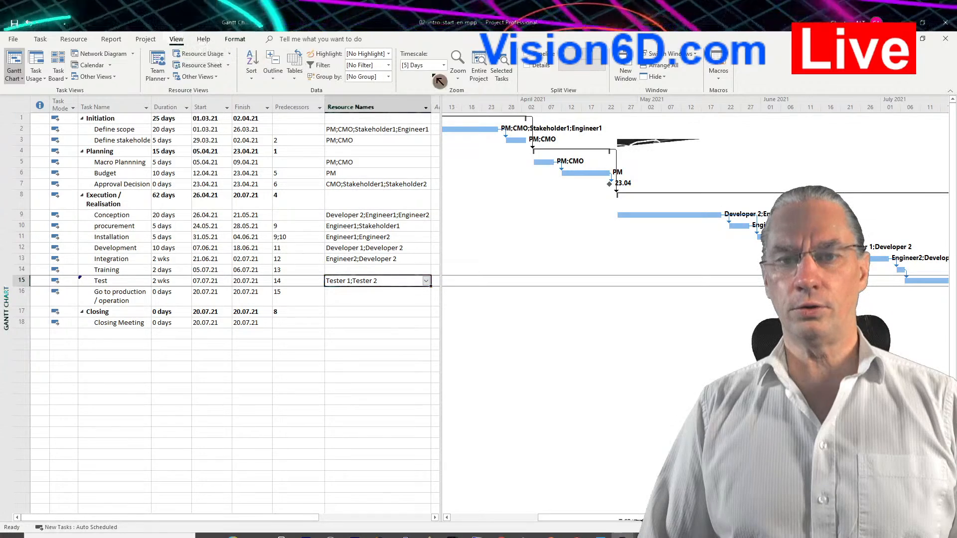
click(486, 73)
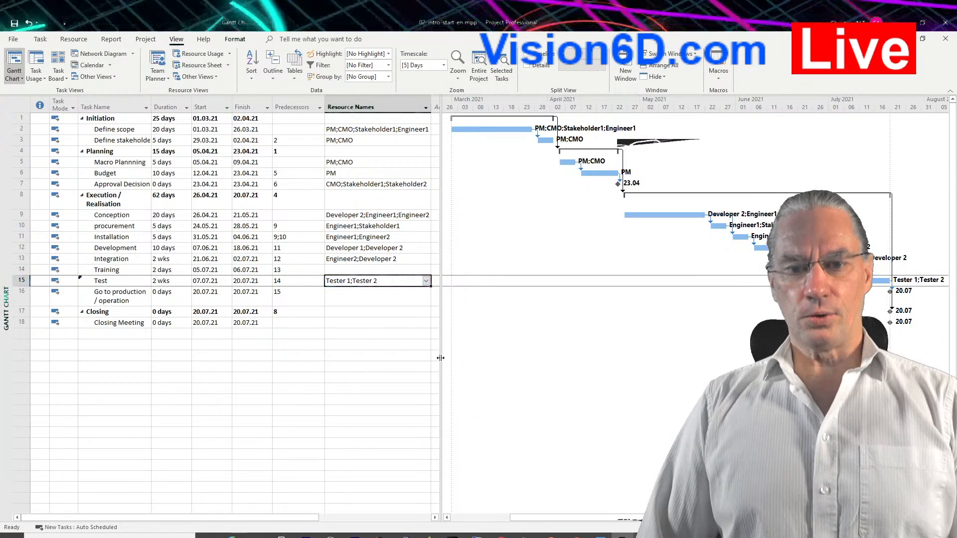
drag(441, 359, 456, 359)
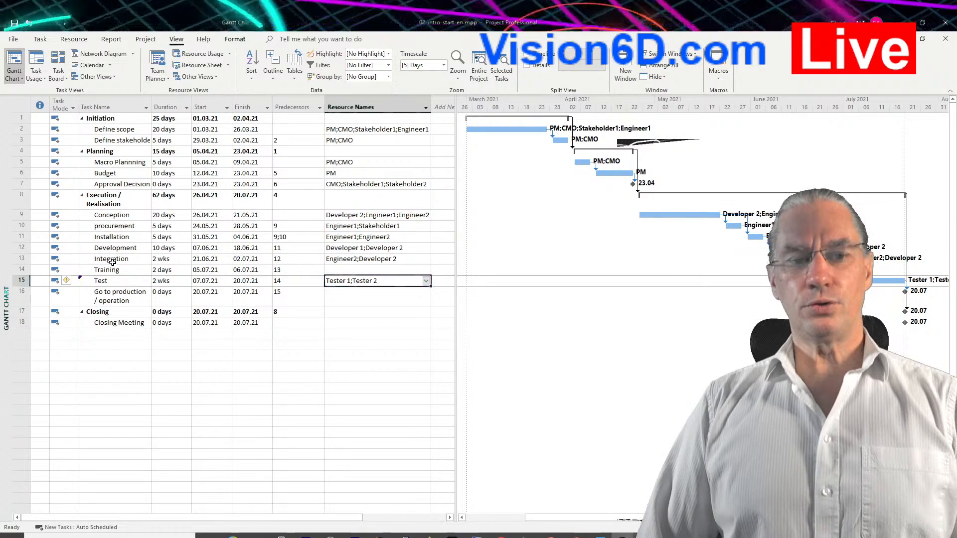
Switch from the Gantt Chart to the Resource Sheet view through the list of more views.
click(117, 237)
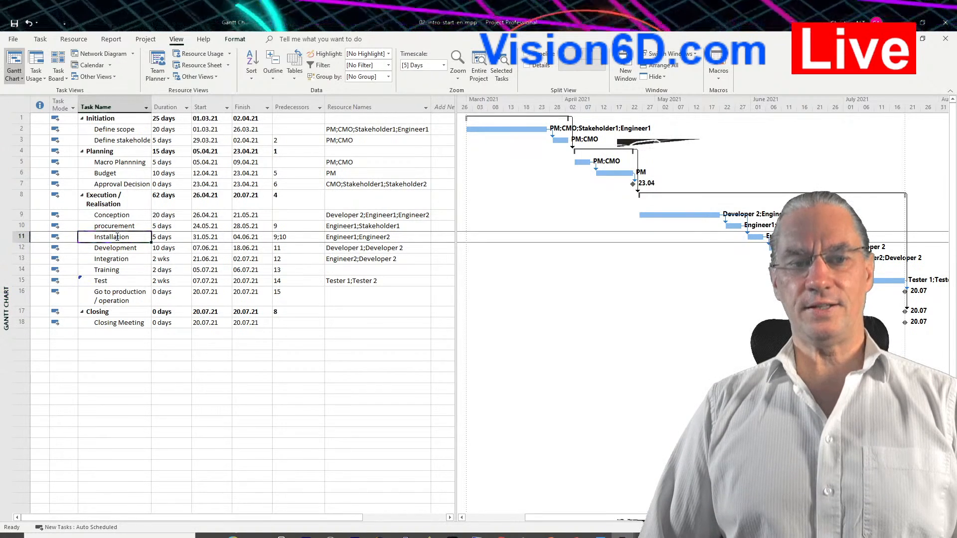
click(21, 65)
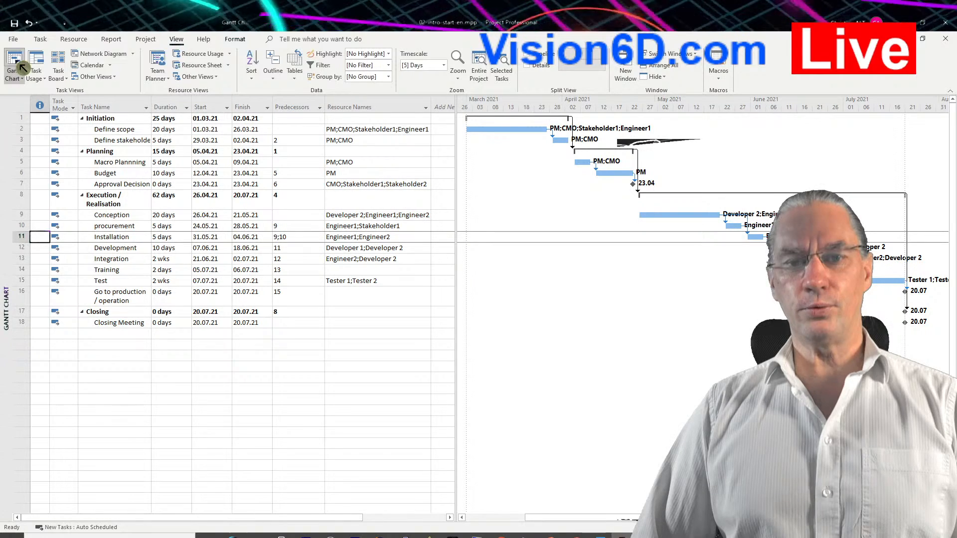
click(23, 80)
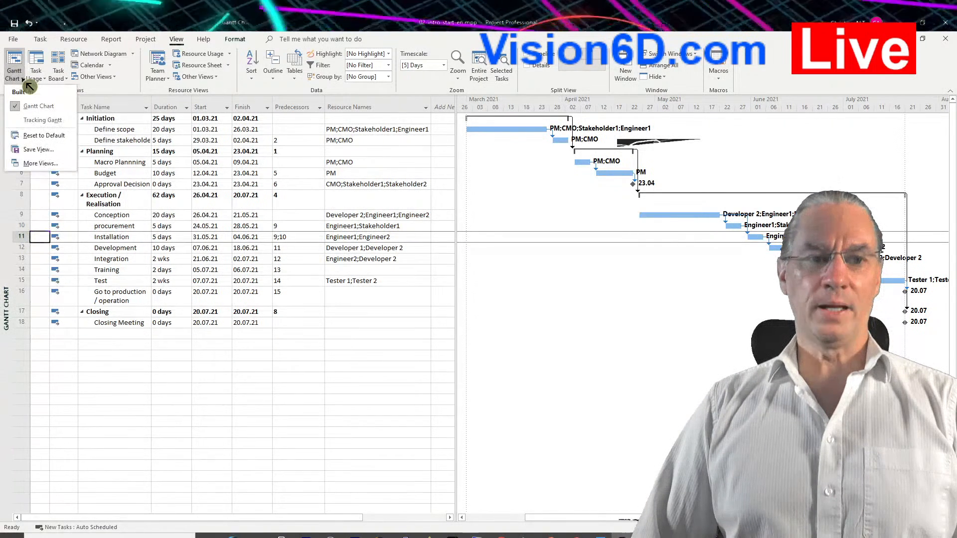
click(42, 167)
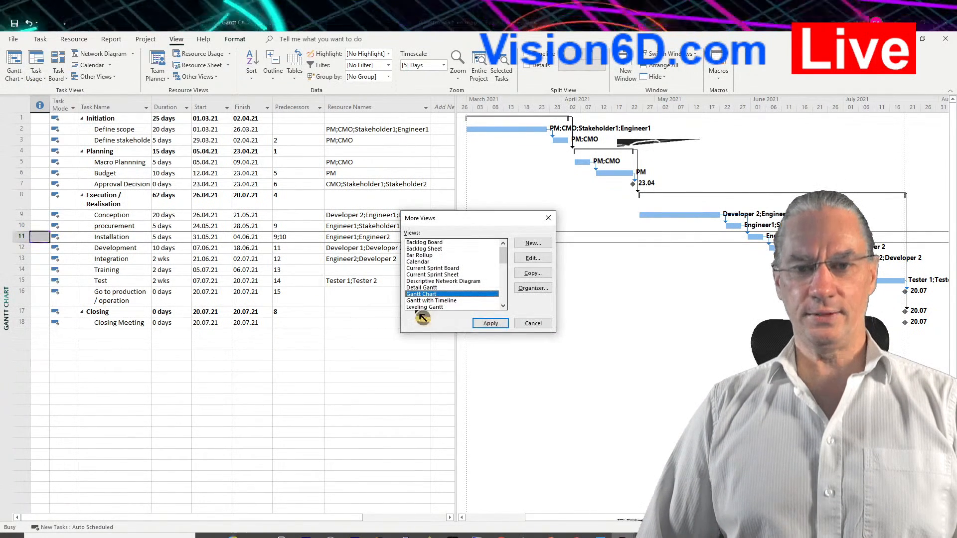
scroll(482, 308, down, 4)
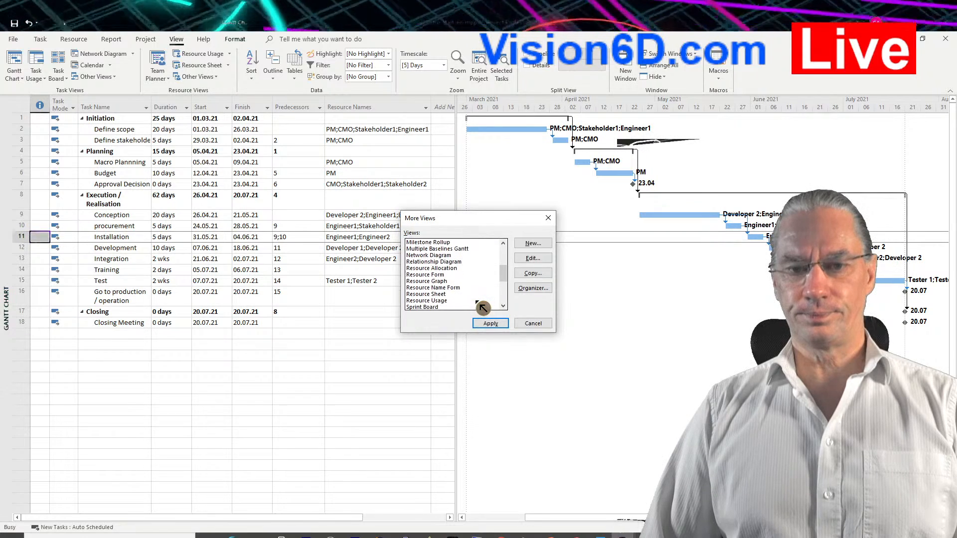
click(449, 295)
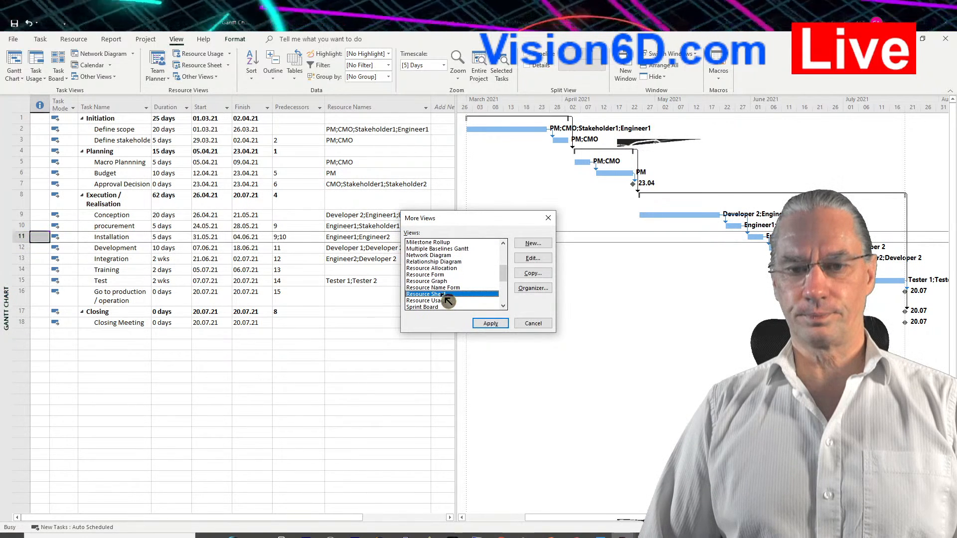
click(495, 324)
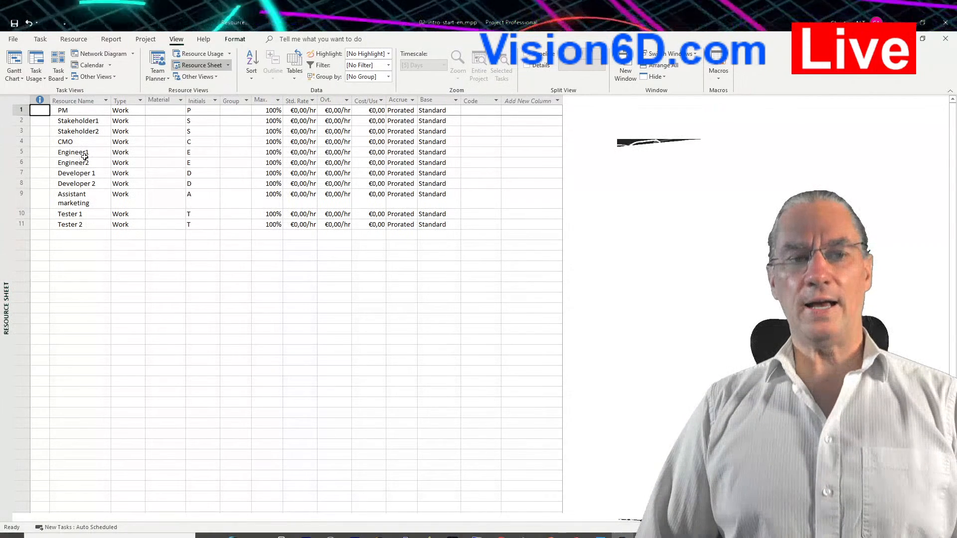
Set the standard rate to €100/hr for Engineer1 and Engineer2 and to €75/hr for Developer 1 and Developer 2.
click(305, 152)
text(10)
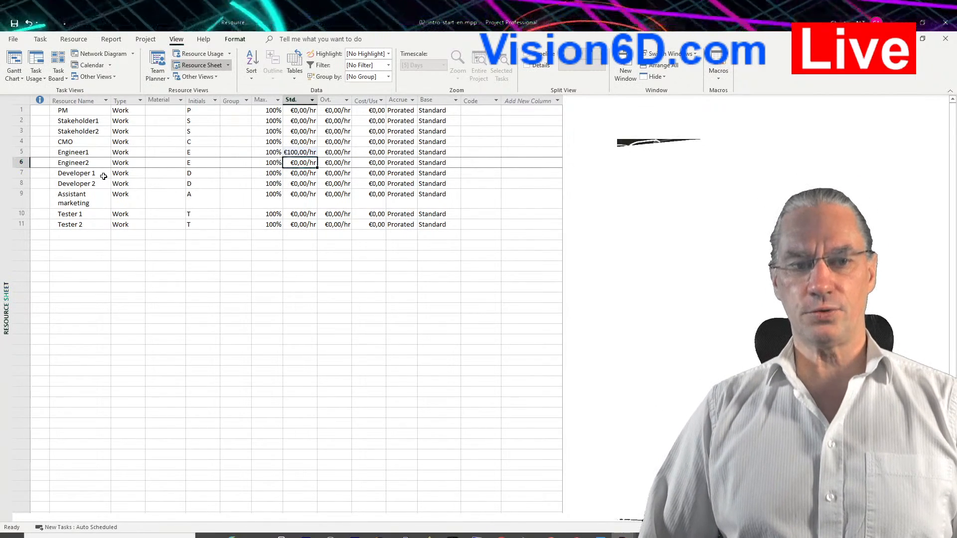
click(293, 174)
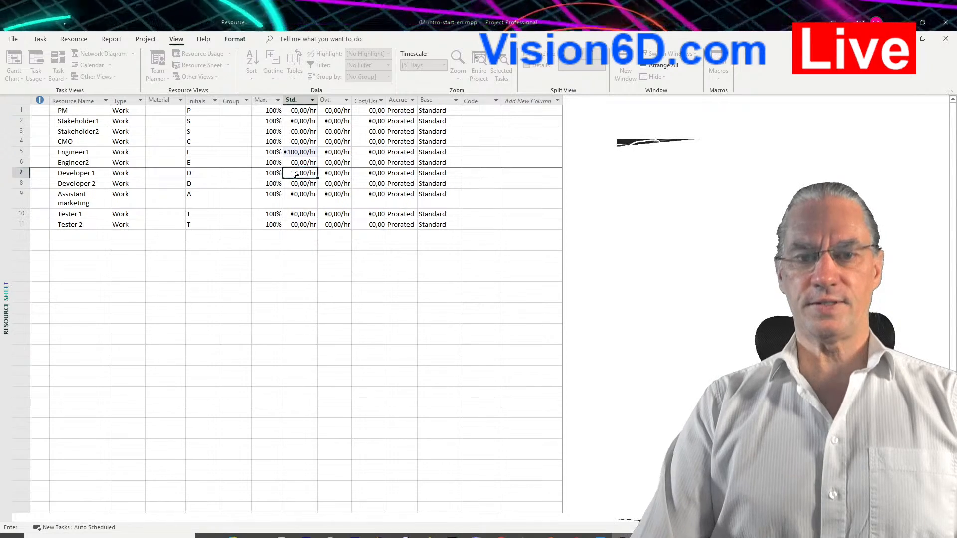
key(Return)
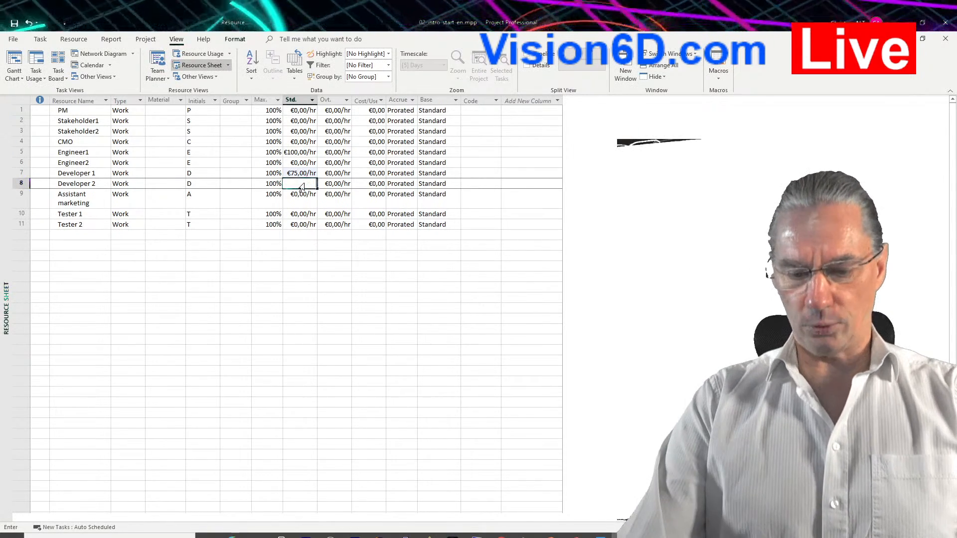
text(75)
key(Return)
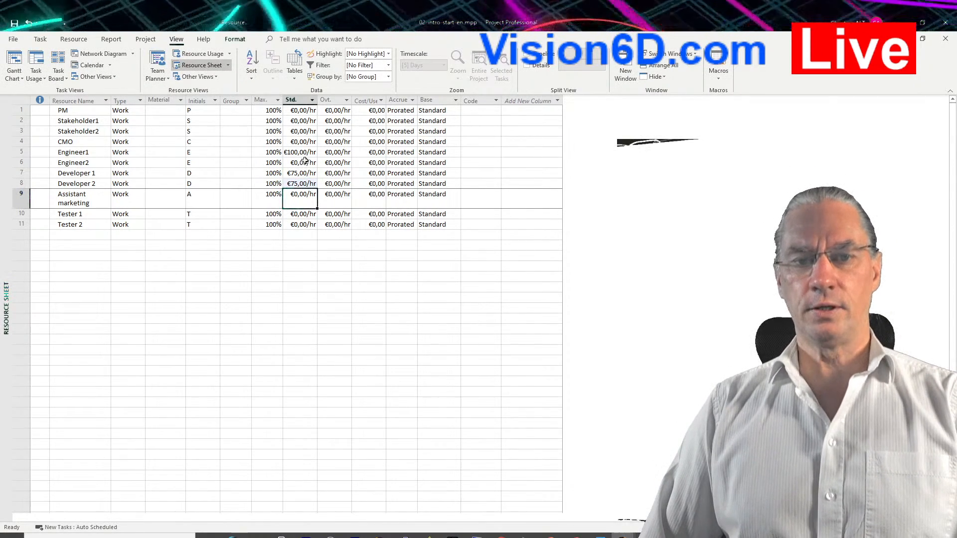
click(306, 162)
text(1)
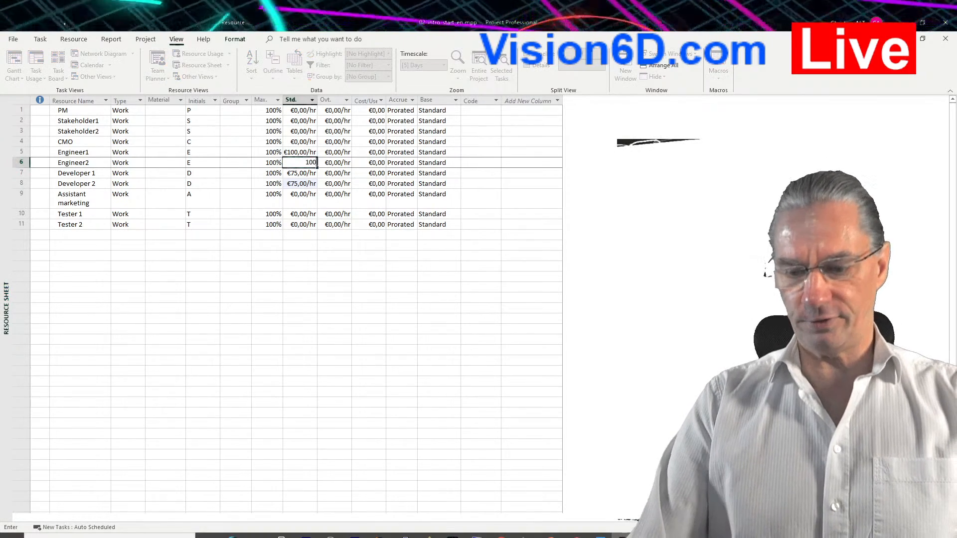
text(00)
key(Return)
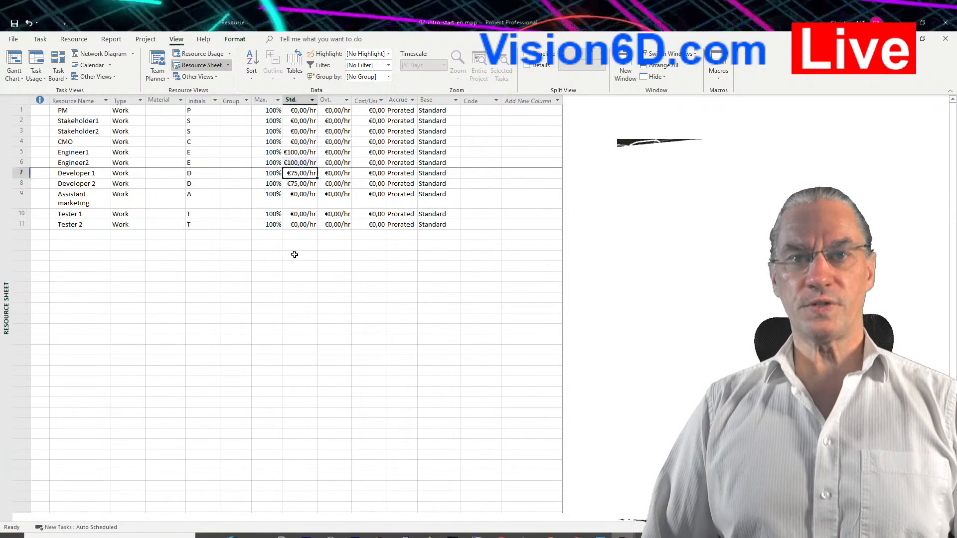
Return to the Gantt Chart and examine the resource costs in the Installation task's information.
click(18, 67)
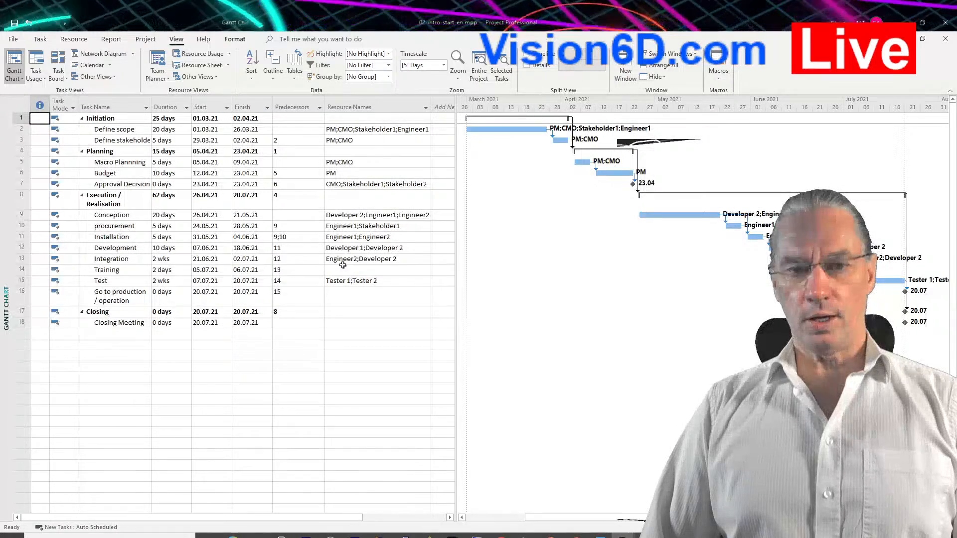
click(106, 260)
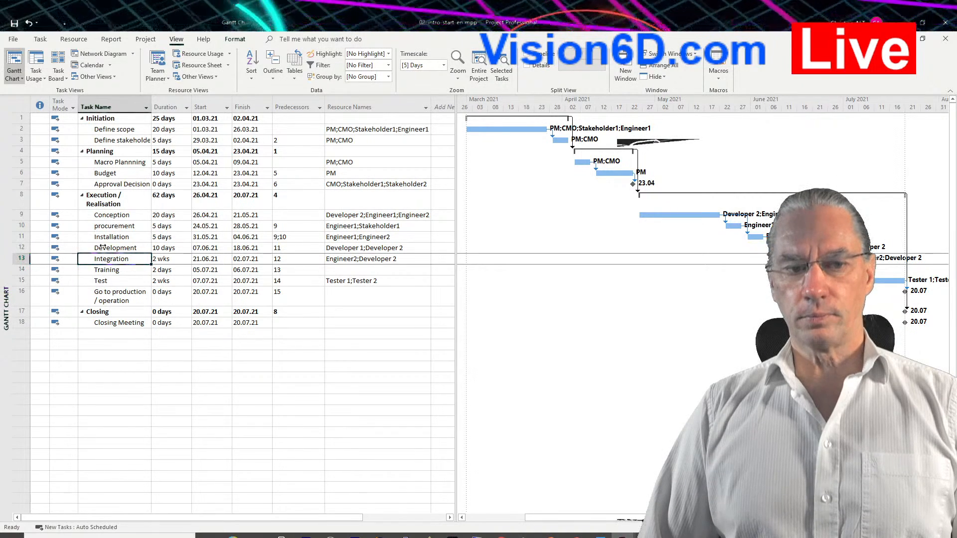
click(101, 237)
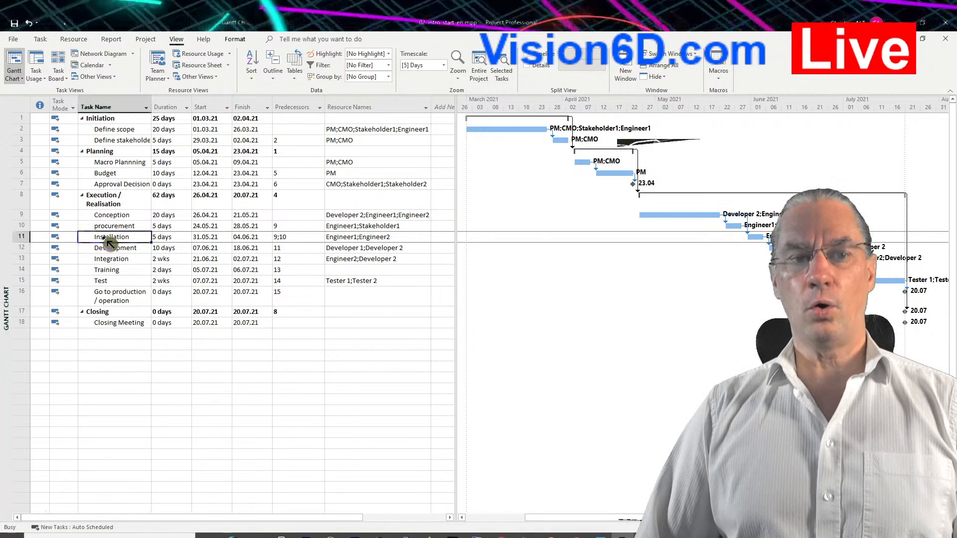
double_click(102, 238)
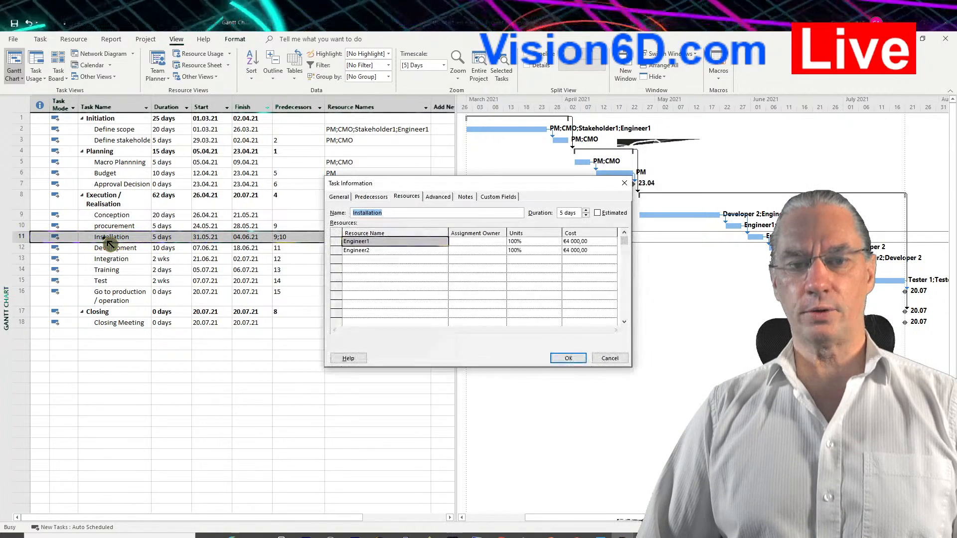
click(408, 197)
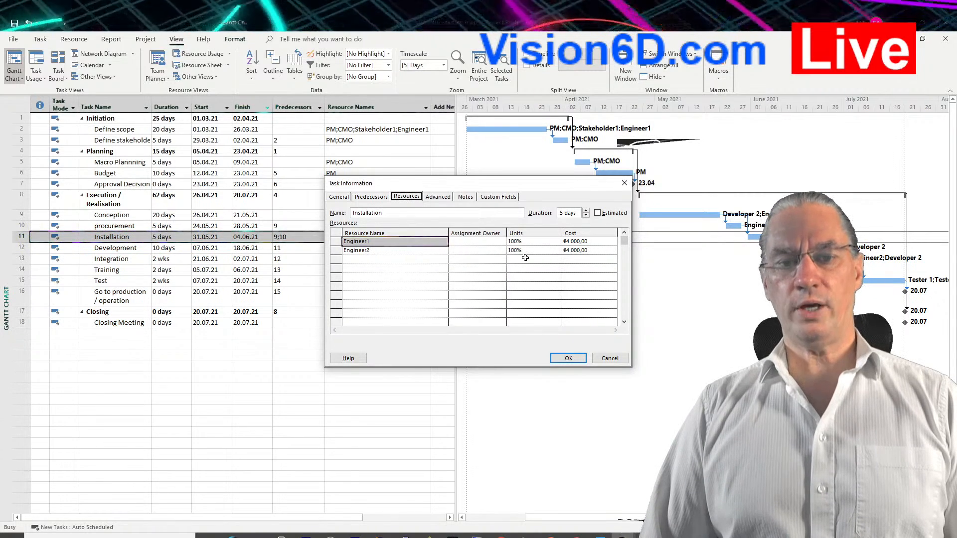
Add Developer 1 as a third resource on the Installation task and apply the change.
click(437, 259)
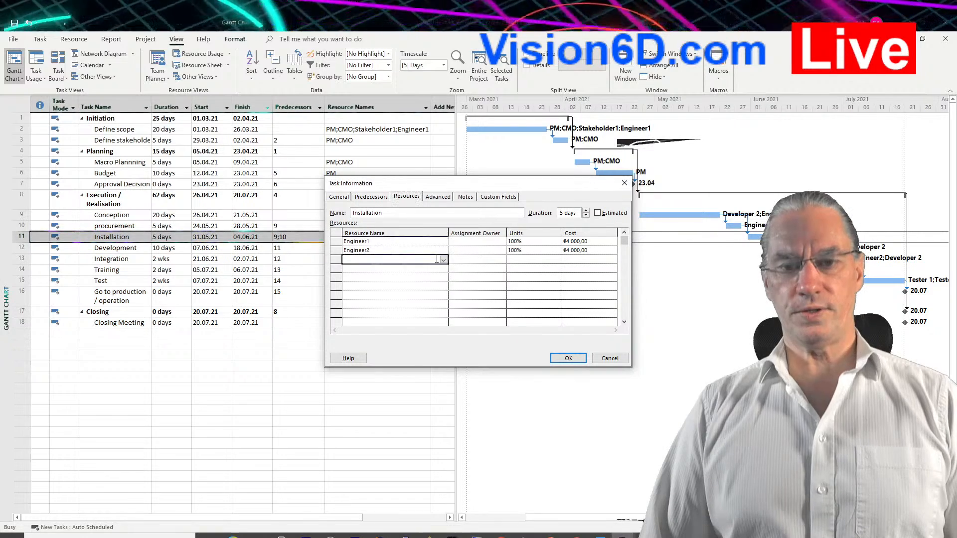
click(446, 264)
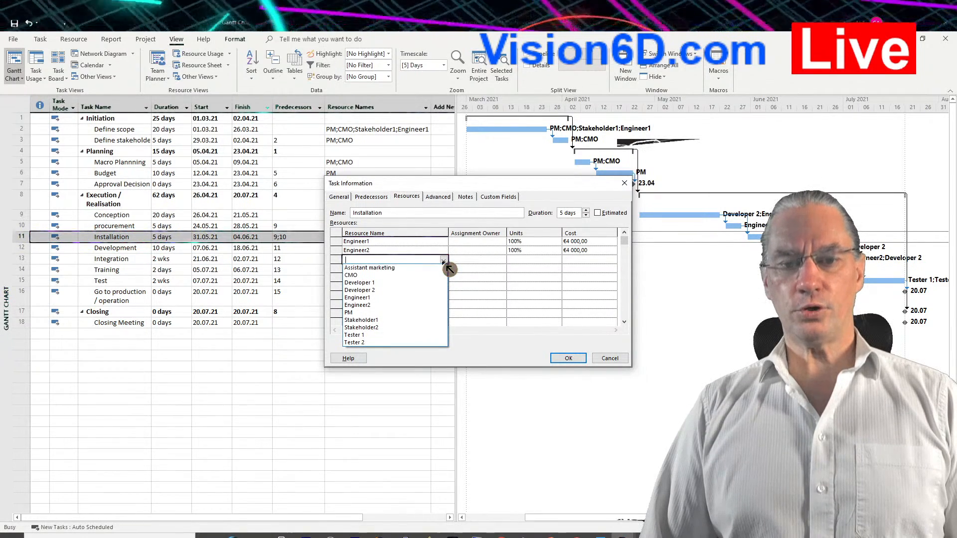
click(379, 283)
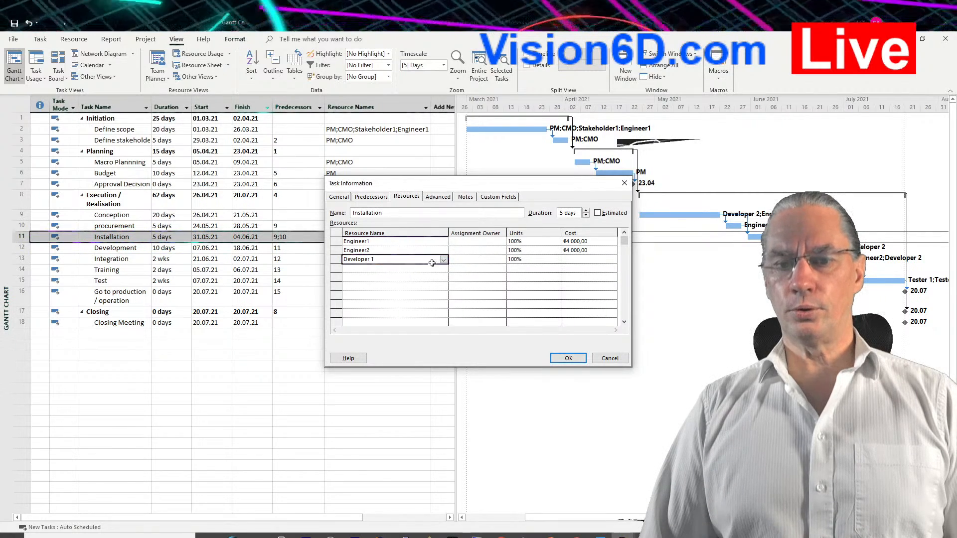
click(575, 359)
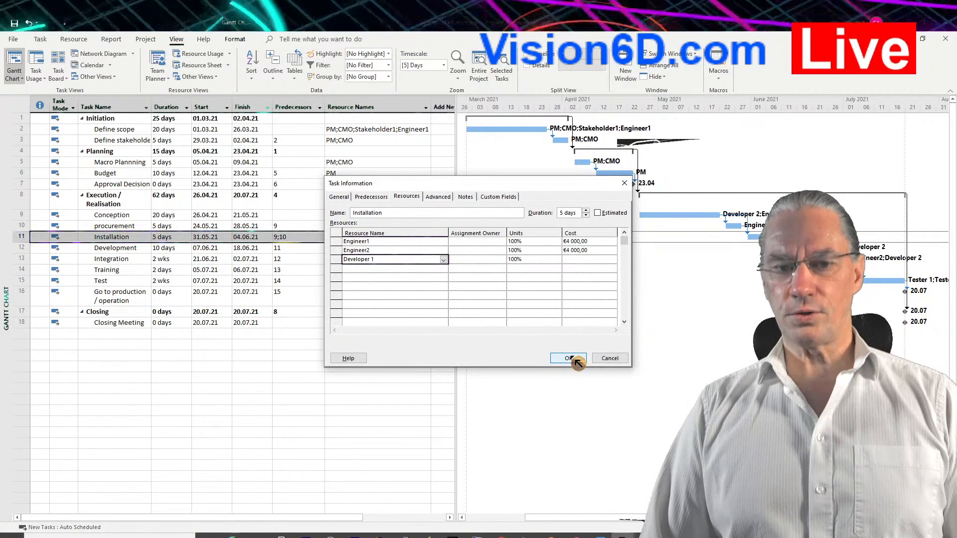
click(522, 304)
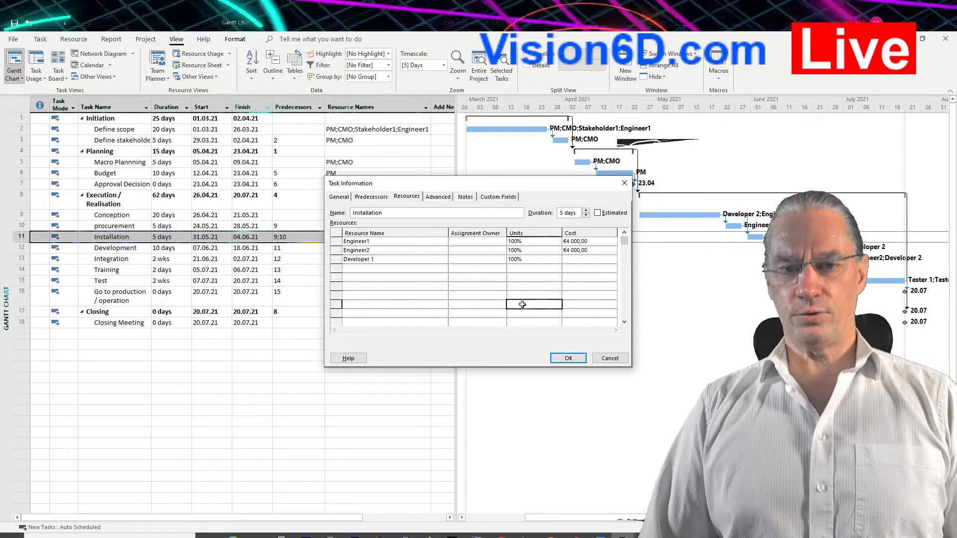
click(572, 364)
click(569, 361)
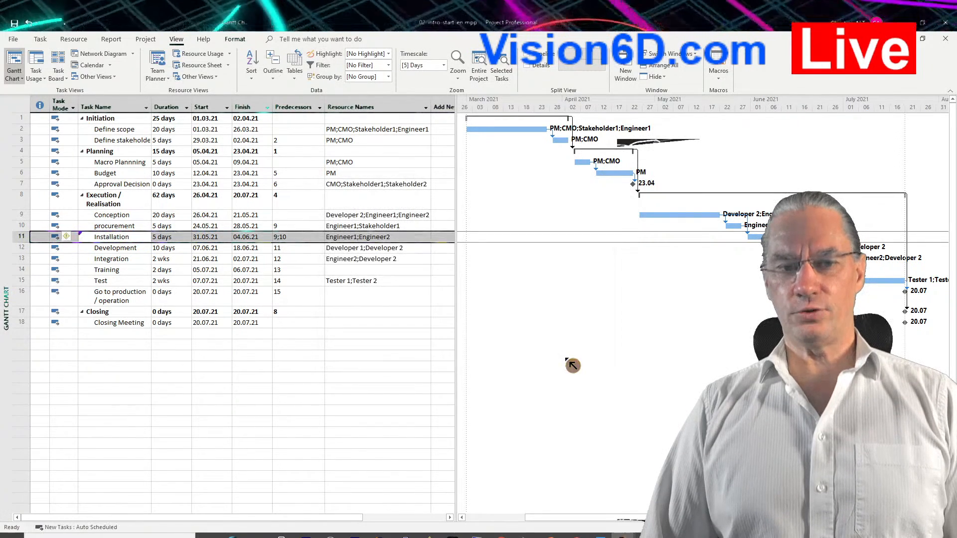
Reopen the Installation task's information to check Developer 1's cost and remove that resource from the task.
click(116, 240)
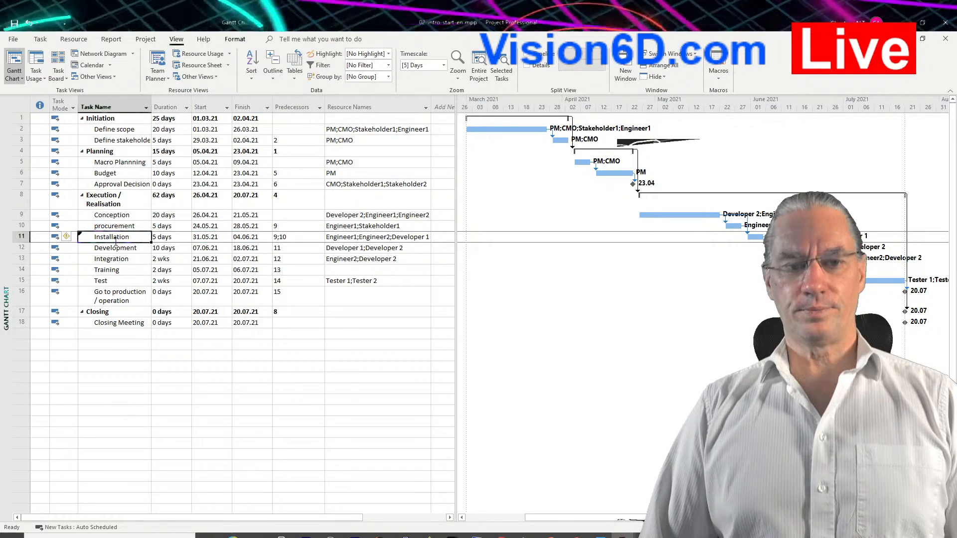
click(101, 258)
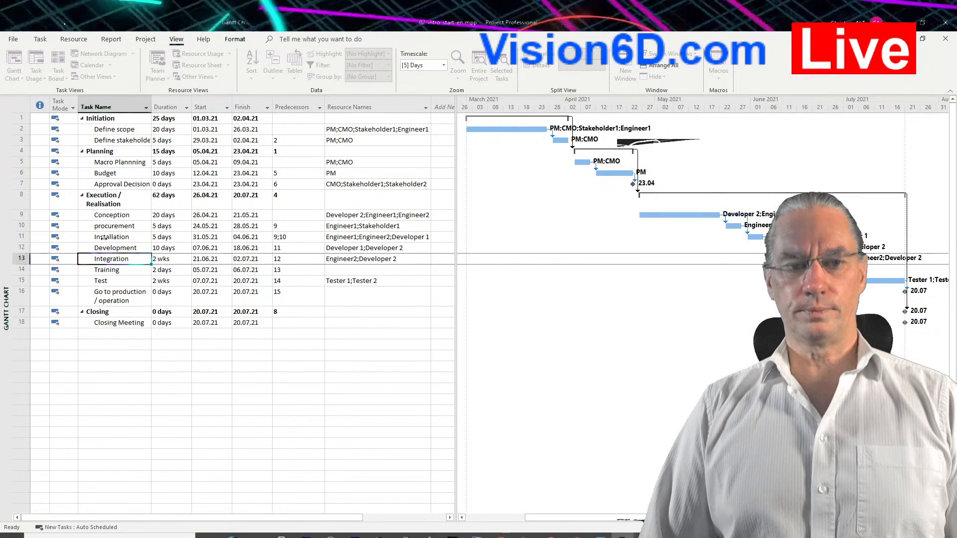
double_click(104, 238)
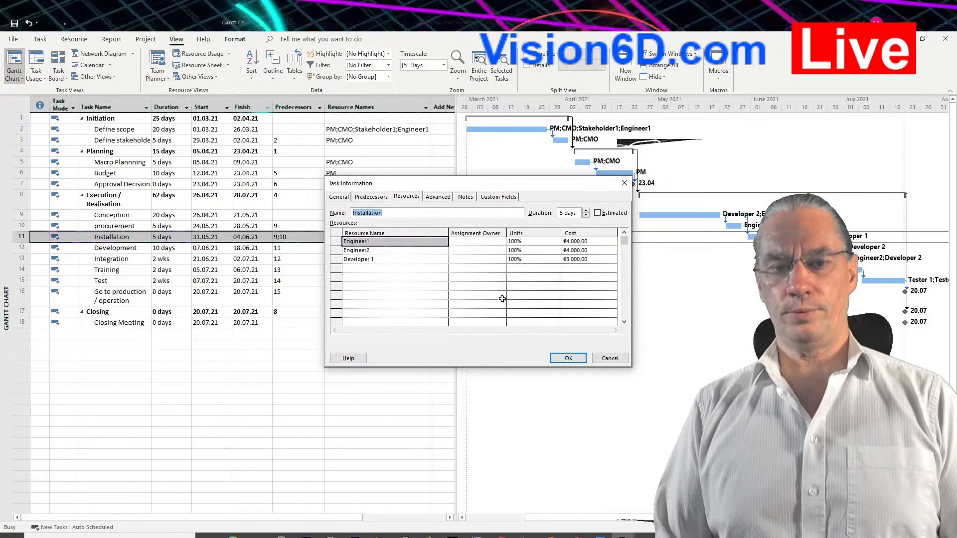
click(364, 259)
key(Delete)
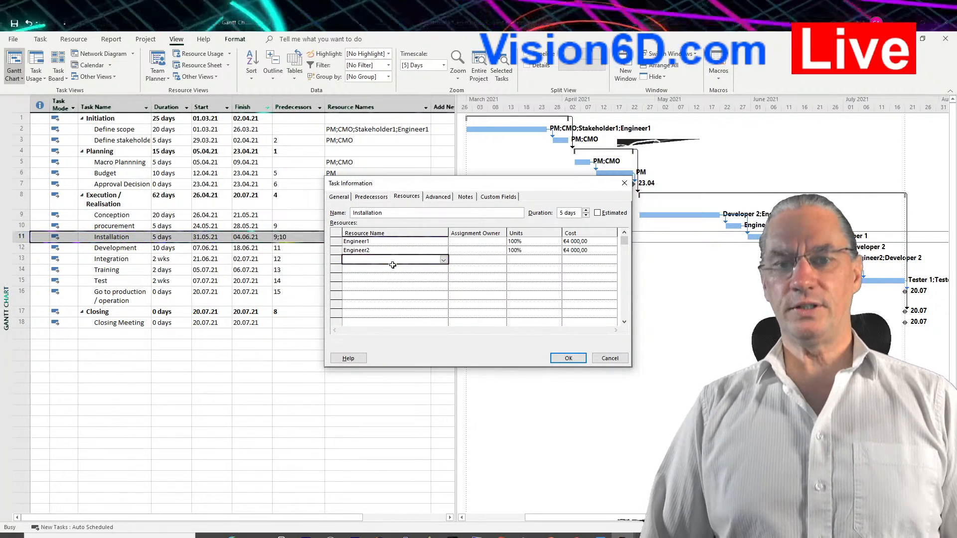
click(569, 358)
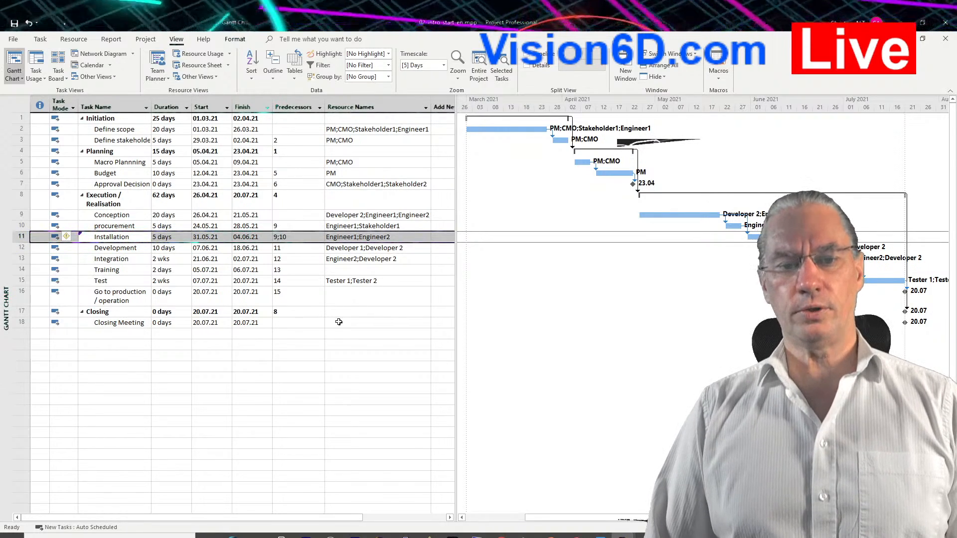
Assign CMO, Engineer1, PM, Stakeholder1 and Stakeholder2 to the Closing Meeting task.
click(340, 322)
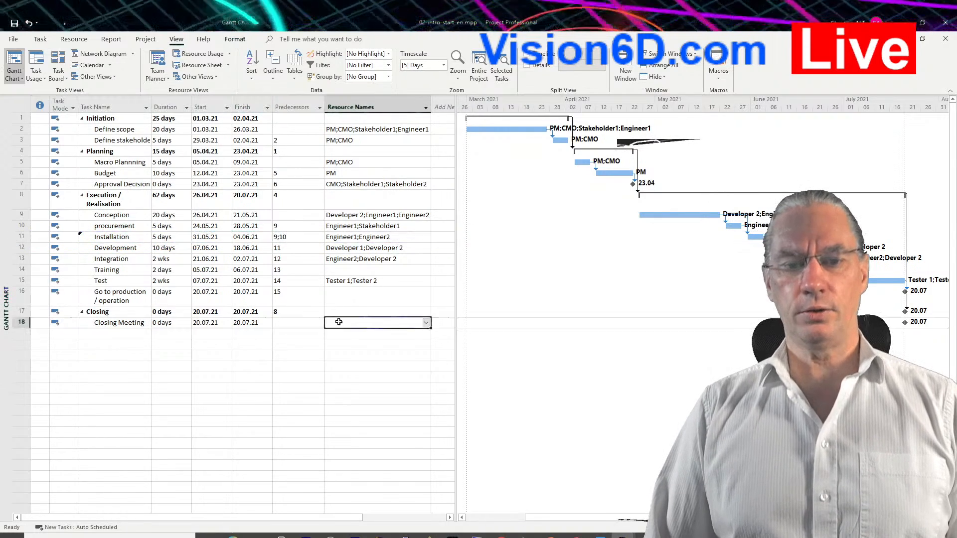
click(428, 324)
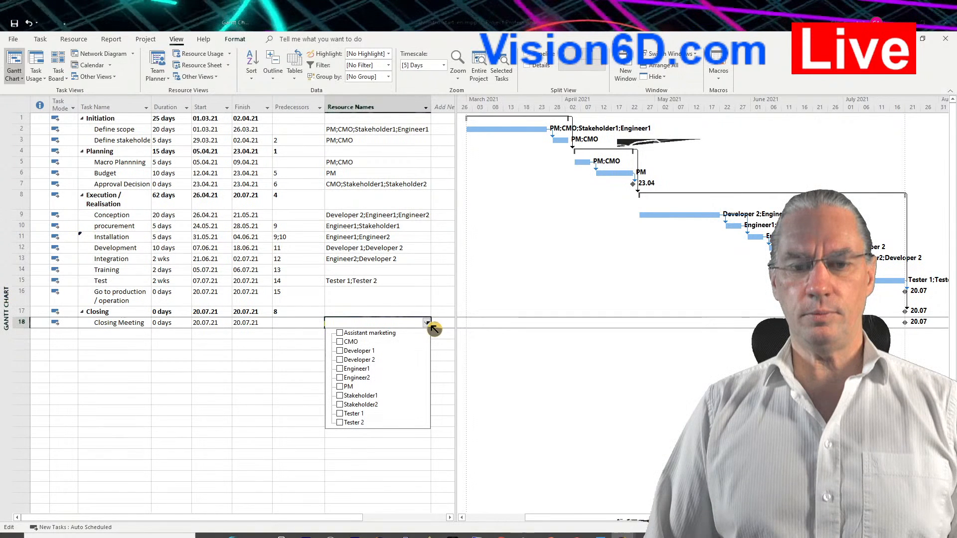
click(340, 369)
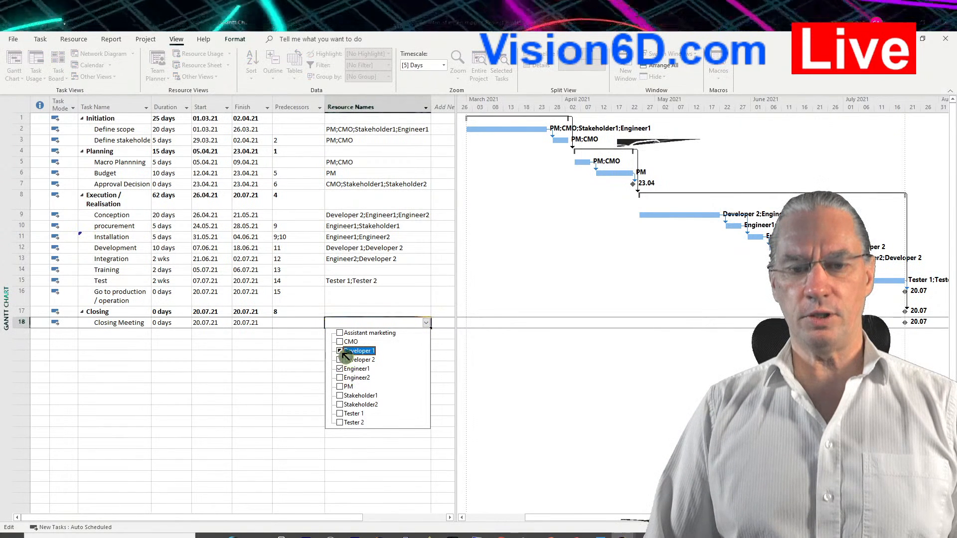
click(340, 342)
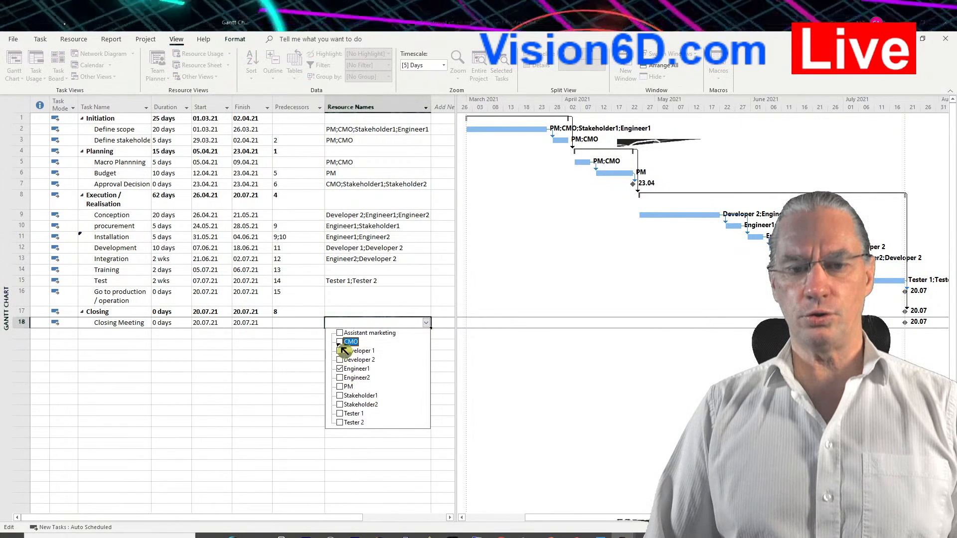
click(340, 387)
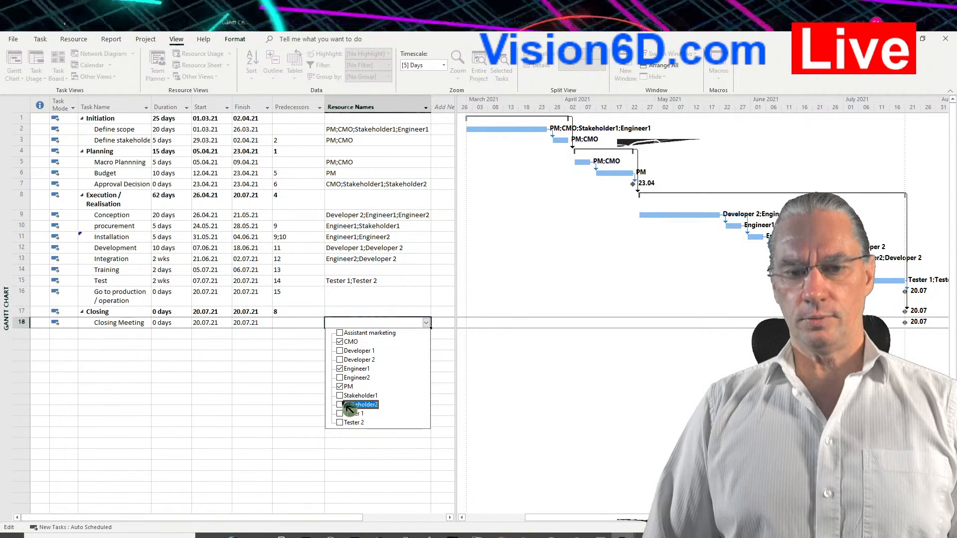
click(340, 396)
click(340, 405)
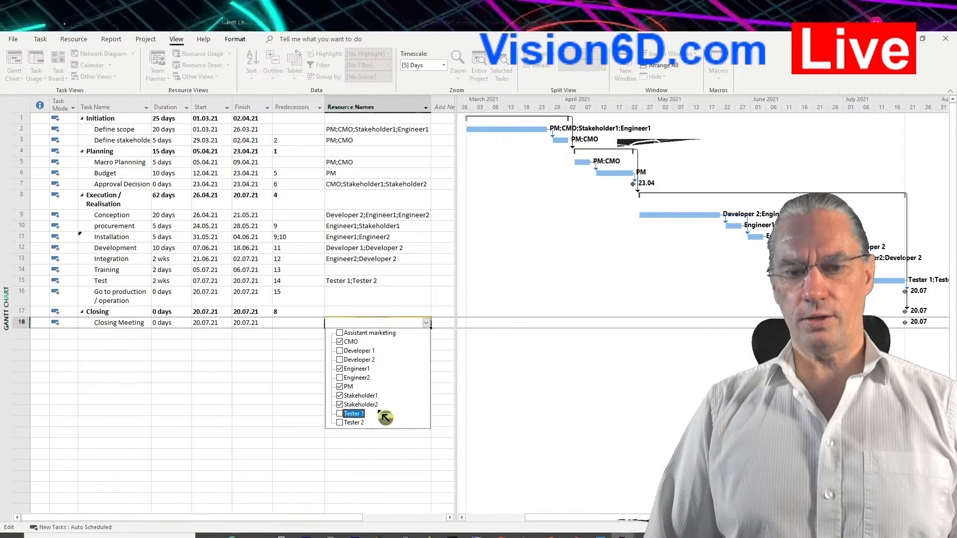
click(395, 445)
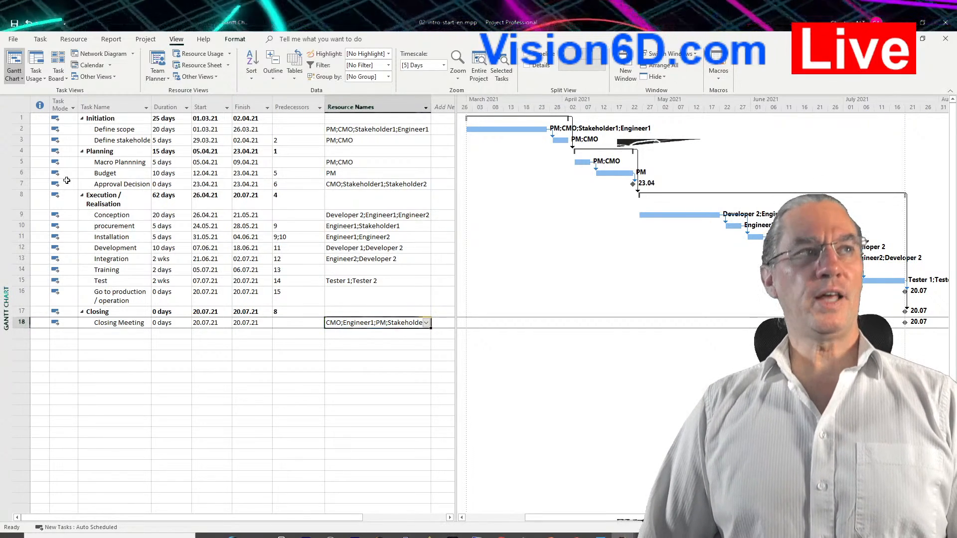
Switch from the Gantt Chart to the Resource Sheet view through the list of more views.
click(24, 78)
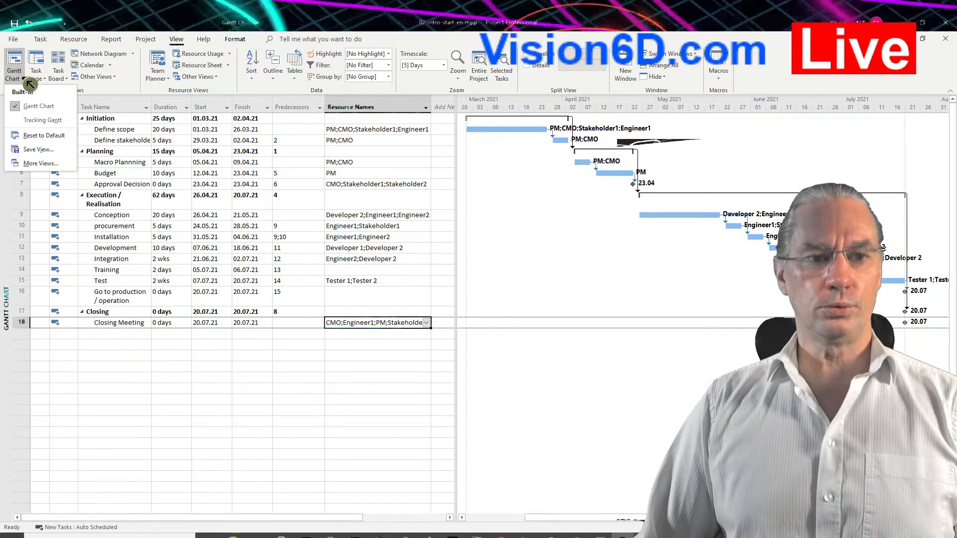
click(36, 163)
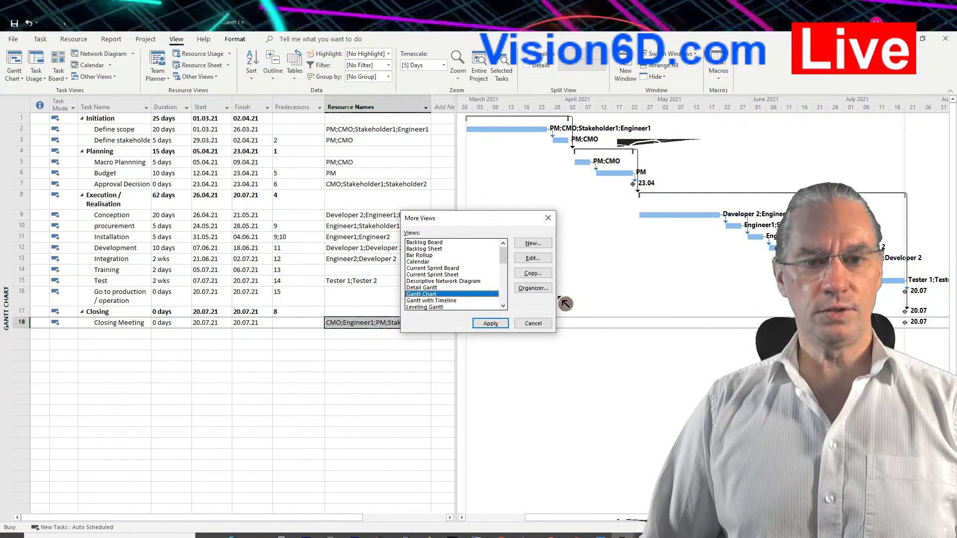
drag(509, 263, 510, 274)
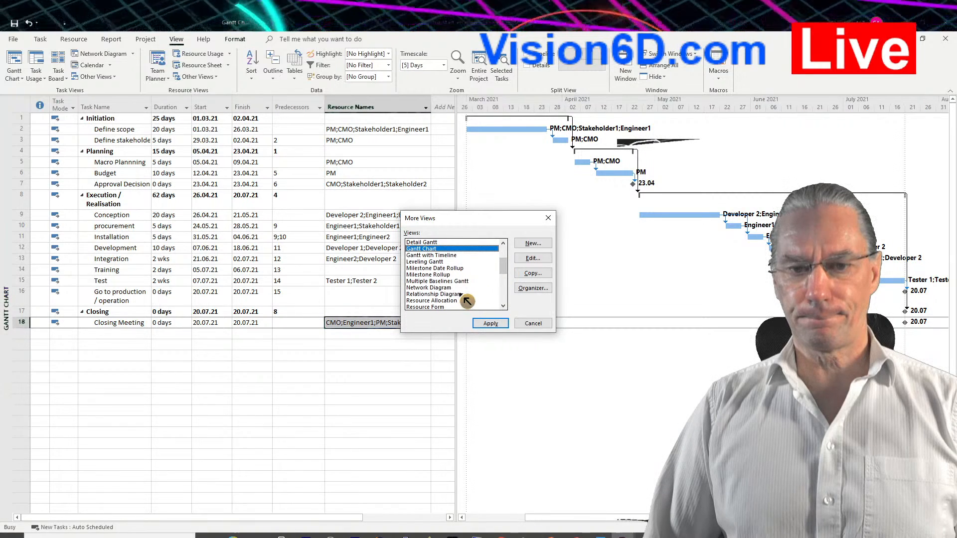
scroll(468, 297, down, 2)
click(447, 288)
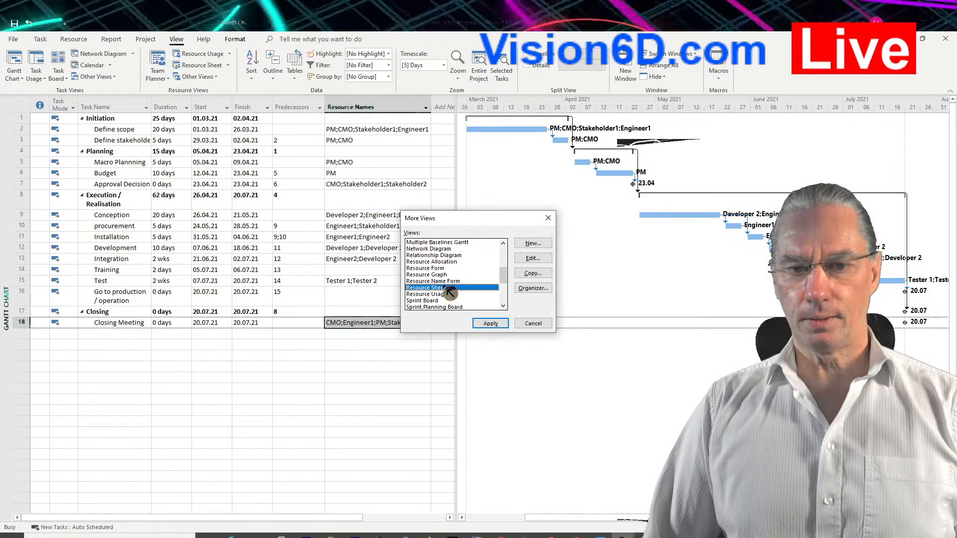
click(493, 323)
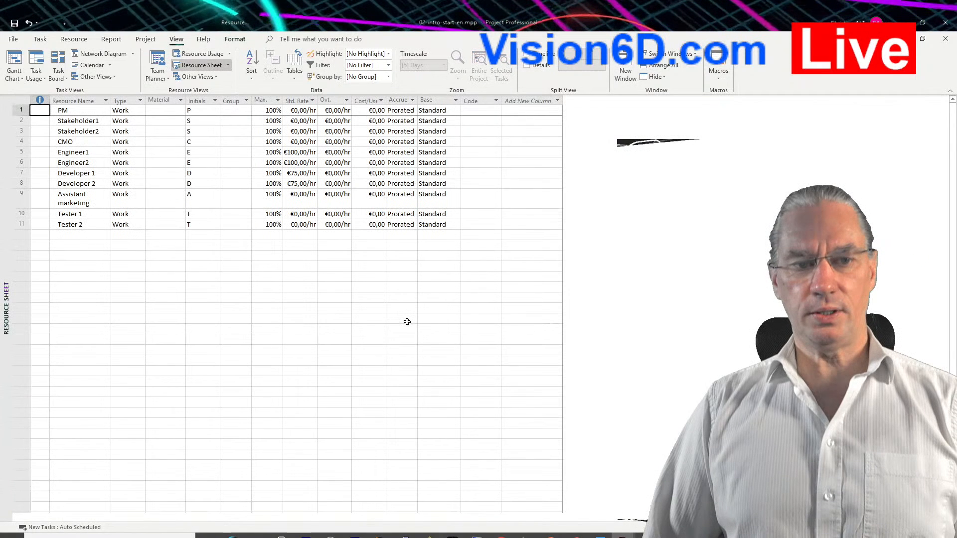
Add a resource named Application software below Tester 2 and set its type to Cost.
click(75, 235)
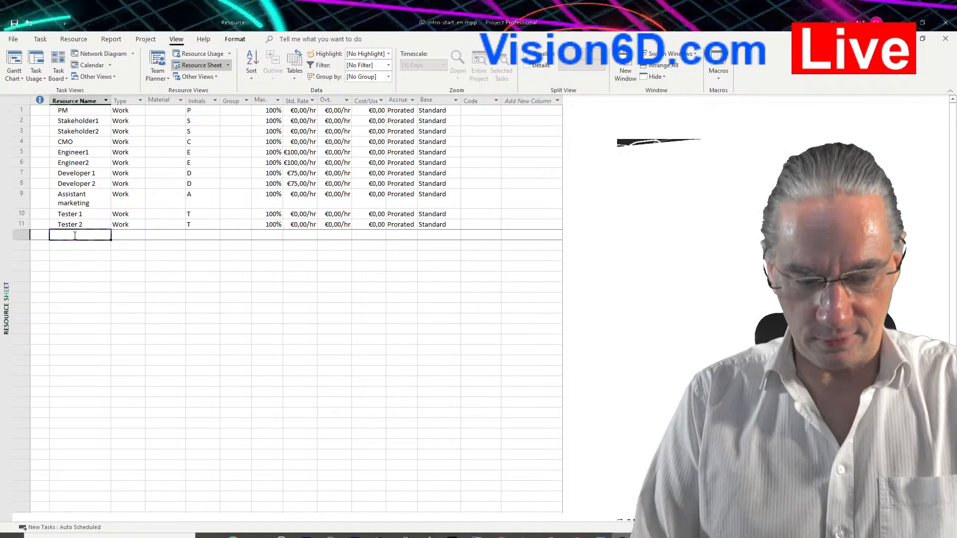
text(Applica)
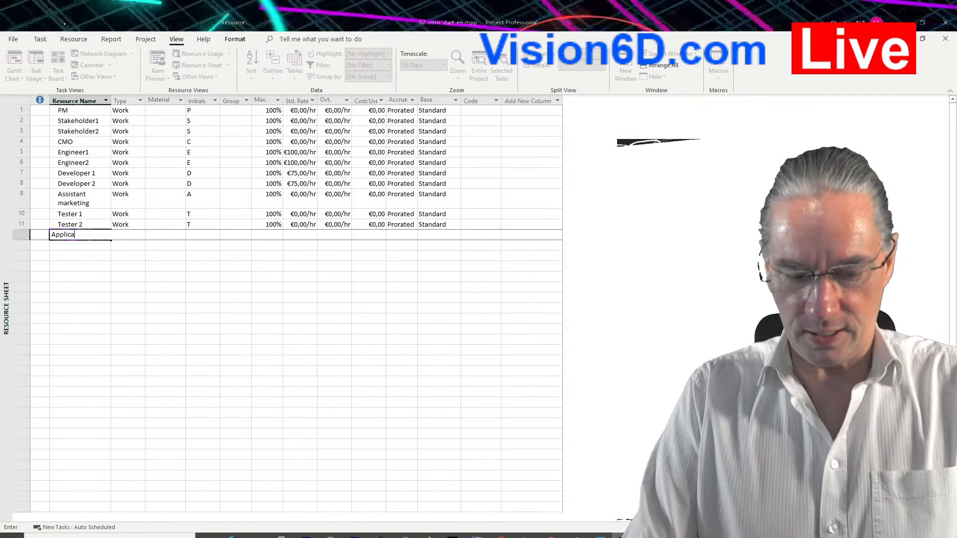
text(tion so)
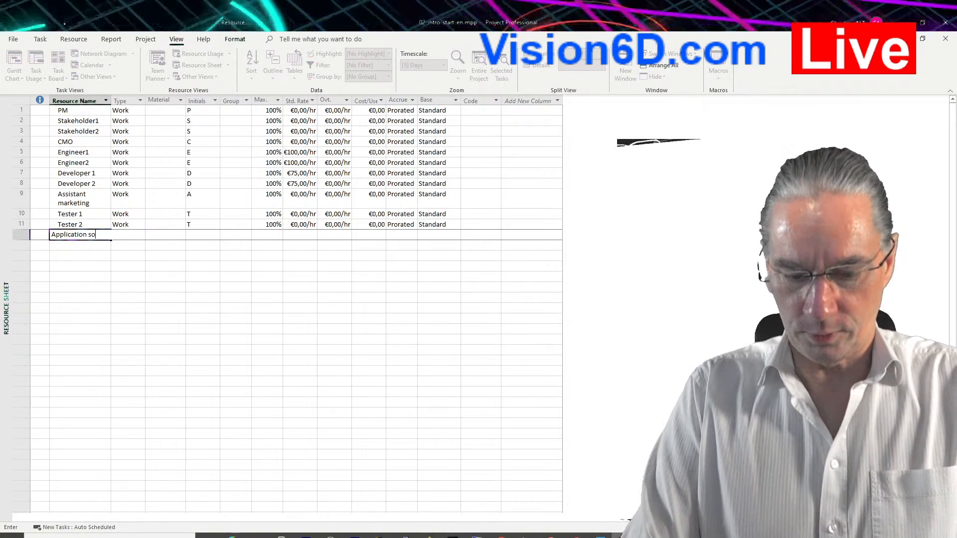
text(ftware)
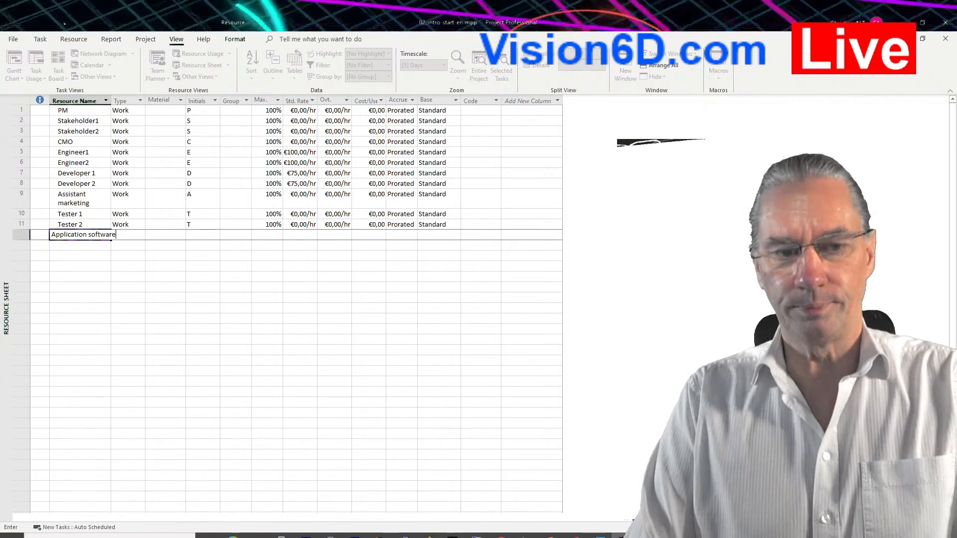
key(Return)
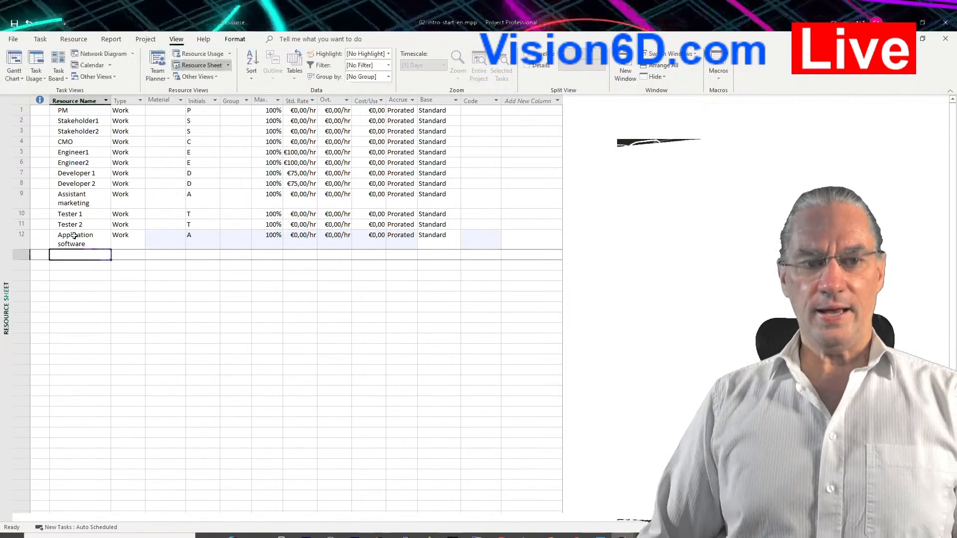
click(139, 238)
click(142, 242)
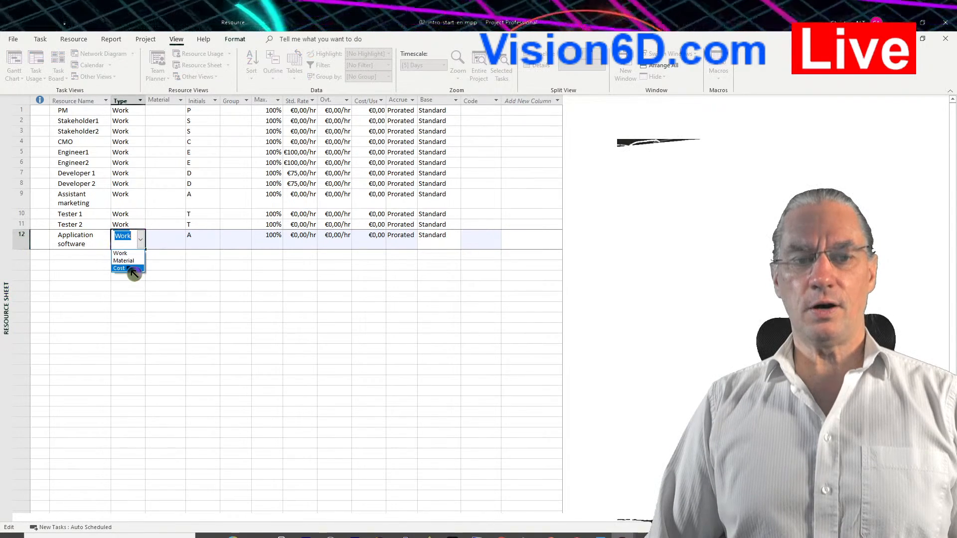
click(127, 267)
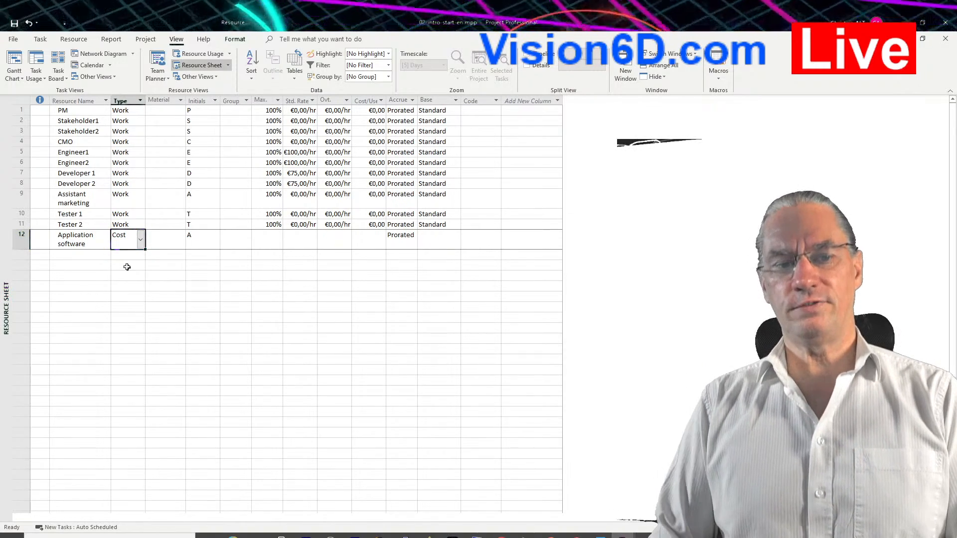
Add a resource named Server below Application software and set its type to Material.
click(100, 256)
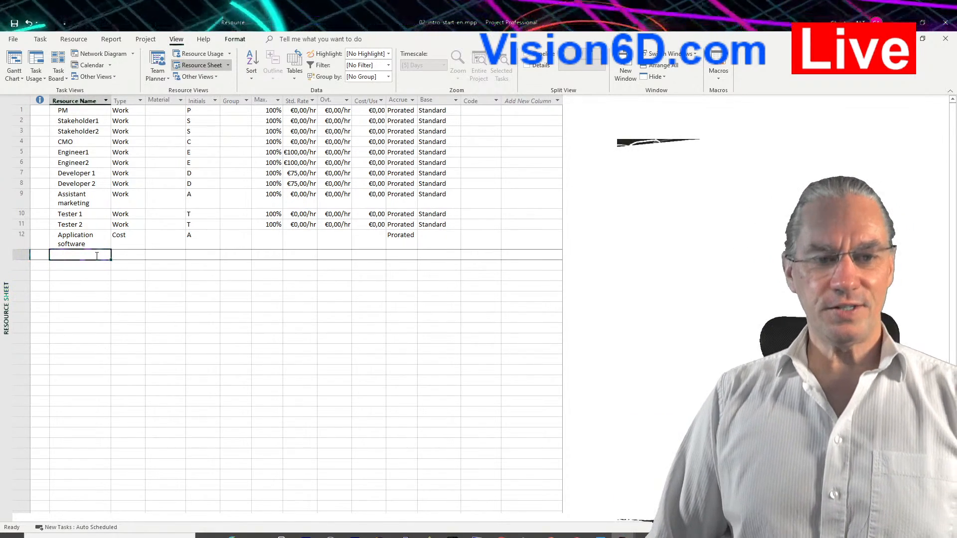
text(Se)
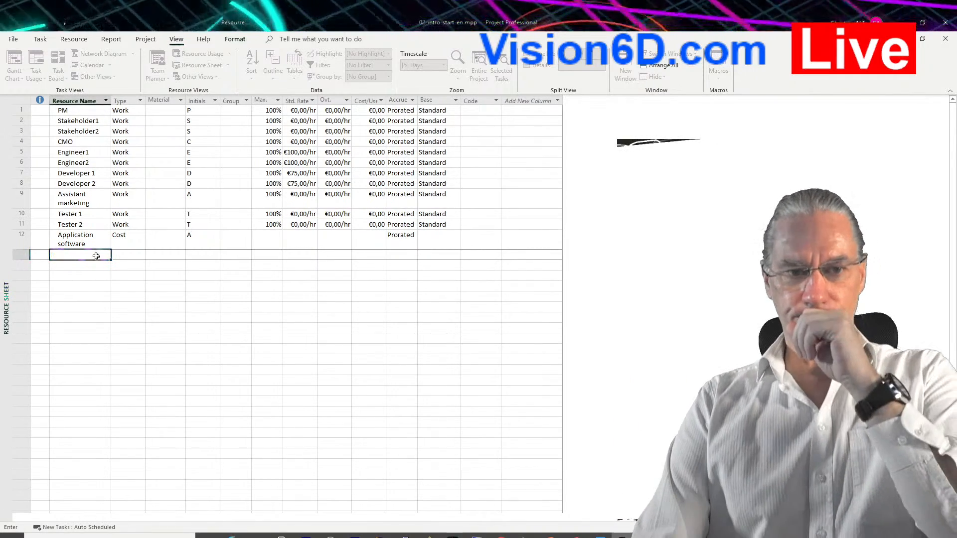
key(Return)
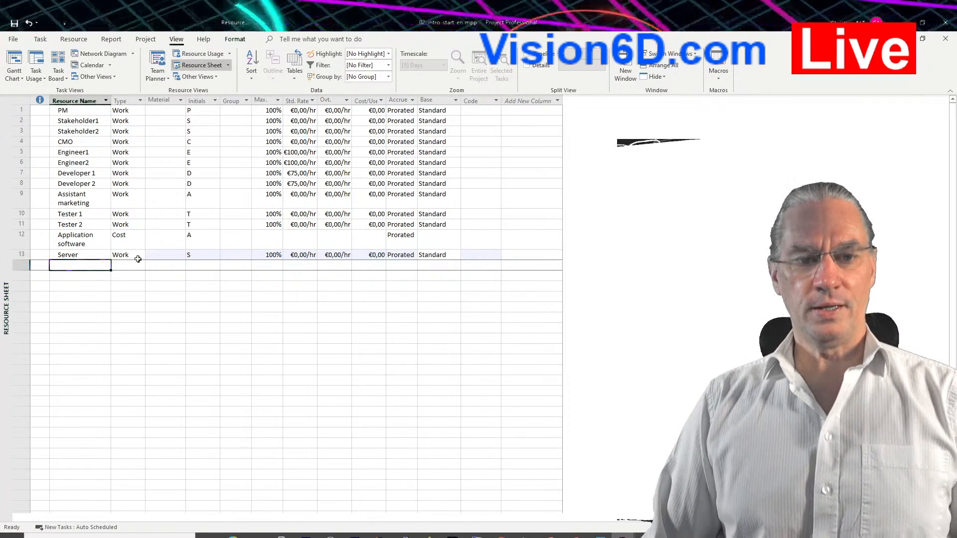
click(141, 256)
click(141, 256)
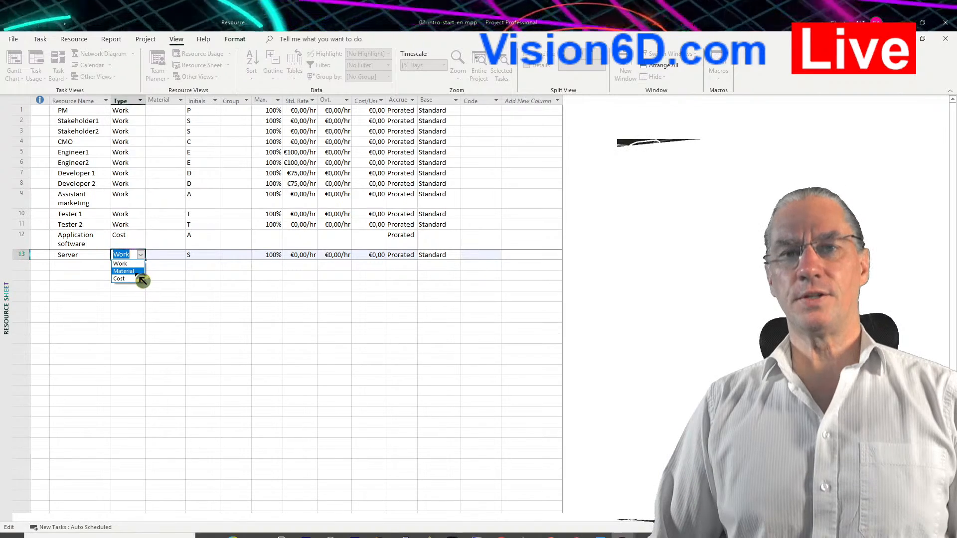
click(136, 273)
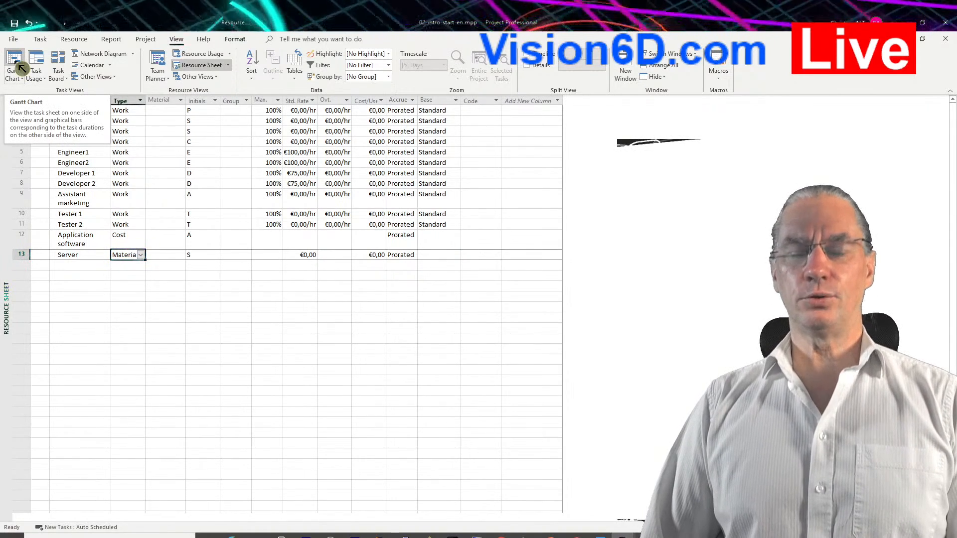
Switch back to the Gantt Chart and add Server and Application software to the Installation task's assigned resources.
click(15, 62)
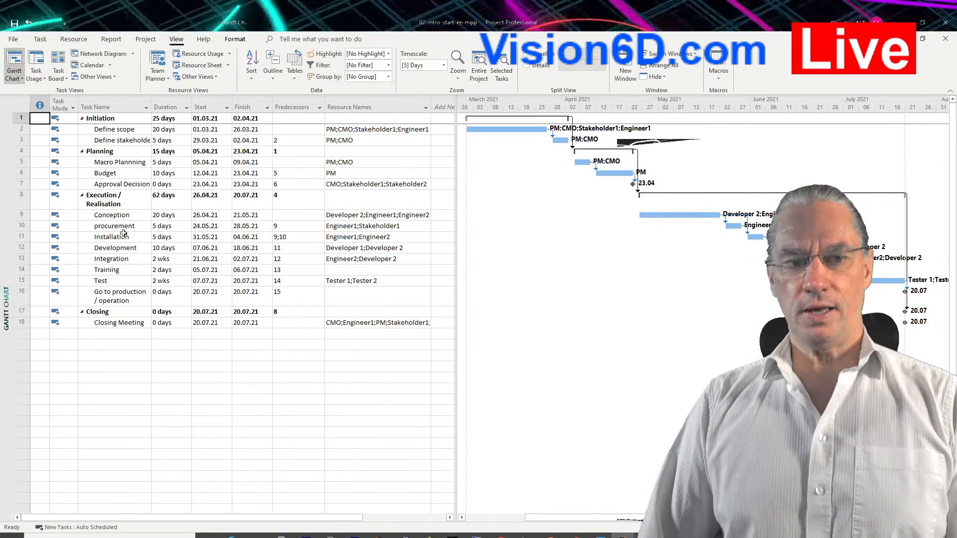
click(18, 237)
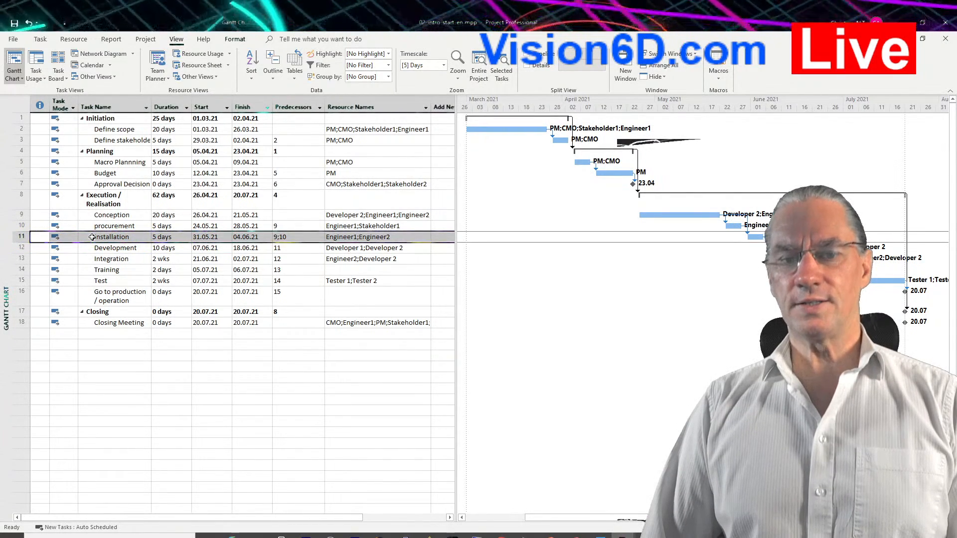
click(422, 236)
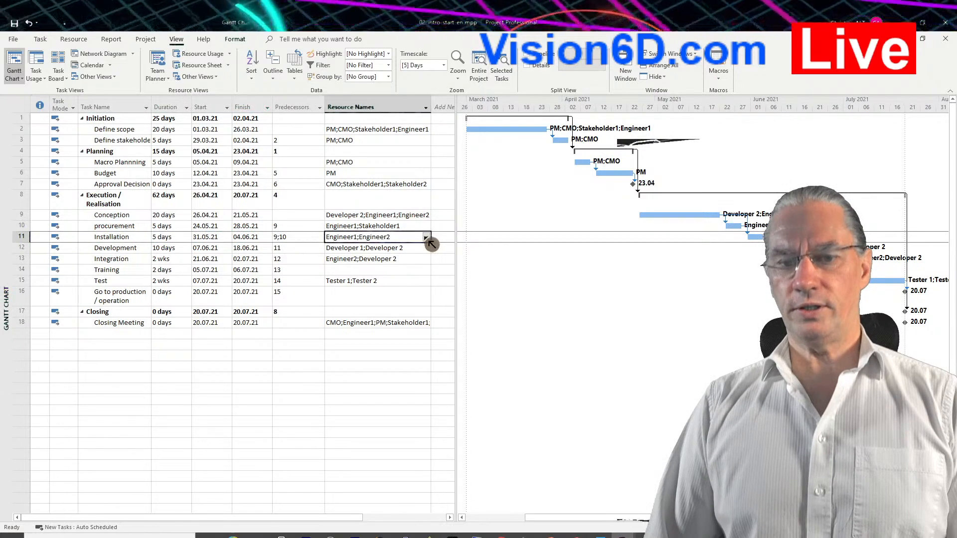
click(426, 240)
click(427, 239)
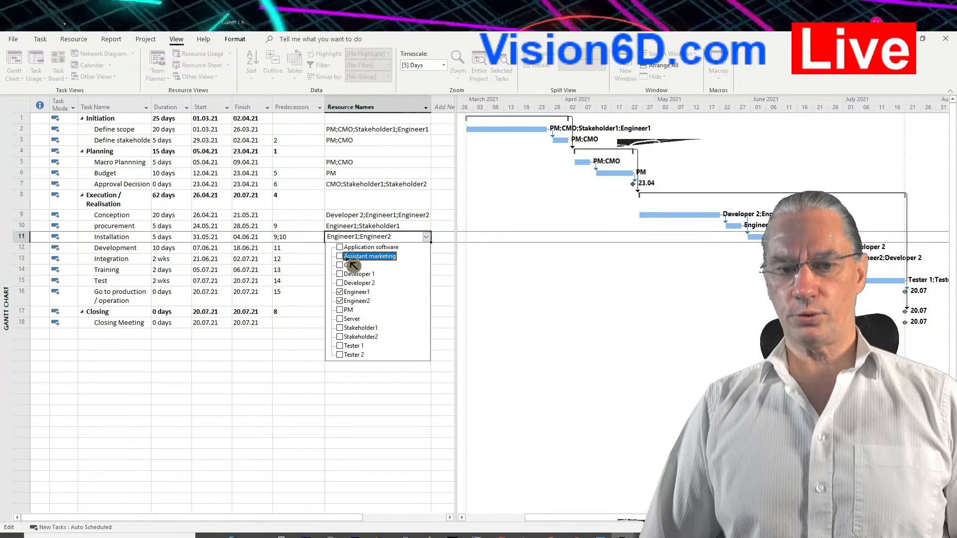
click(344, 319)
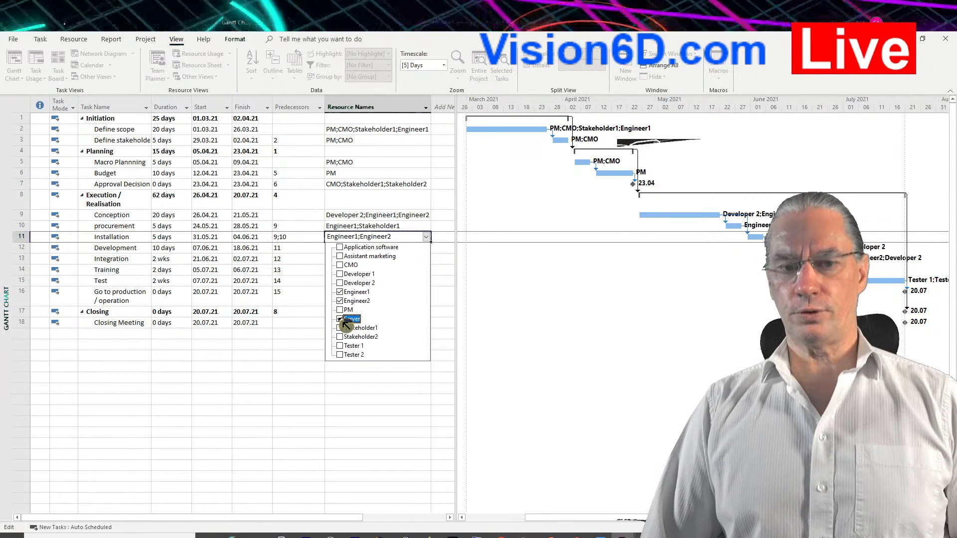
click(345, 248)
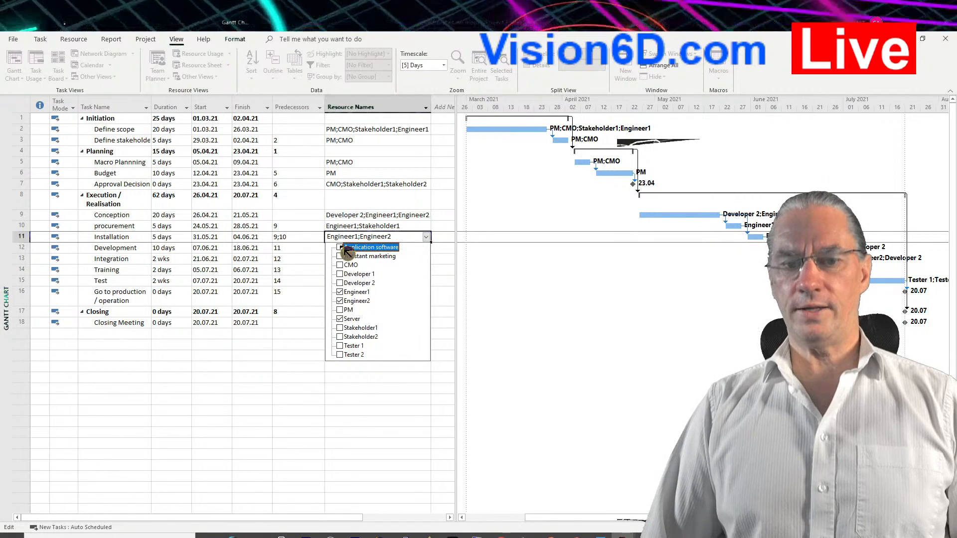
click(416, 377)
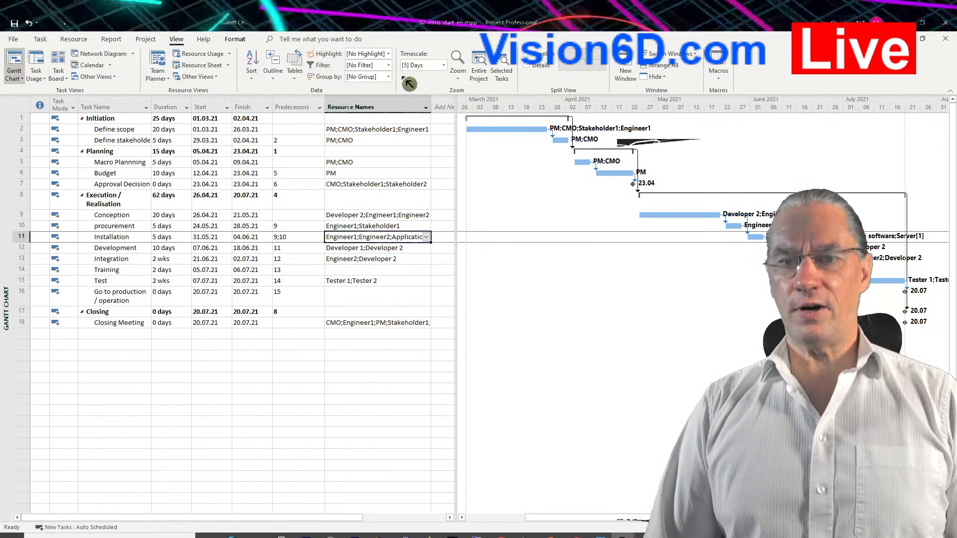
Show the timeline above the Gantt Chart and insert a task named Project Management directly above Conception.
click(495, 69)
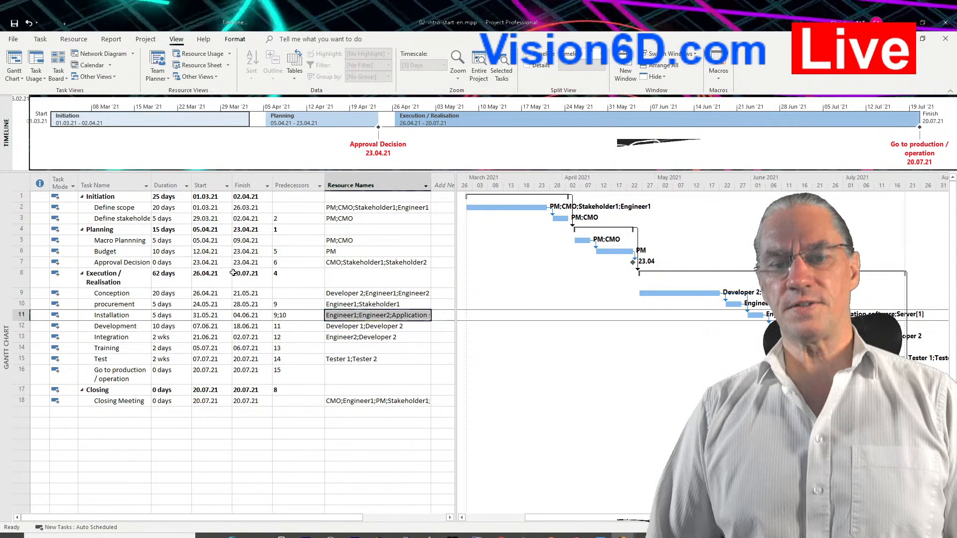
click(19, 292)
right_click(21, 293)
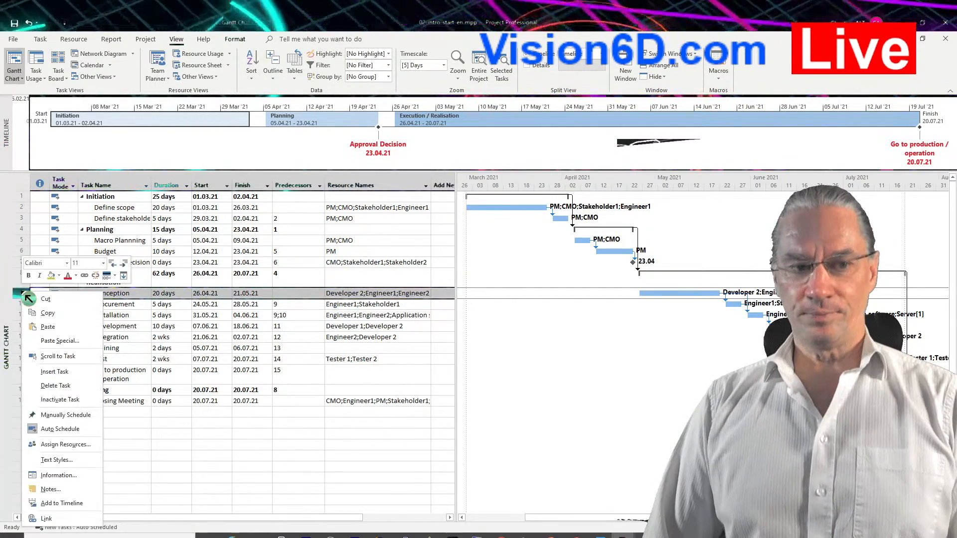
click(54, 373)
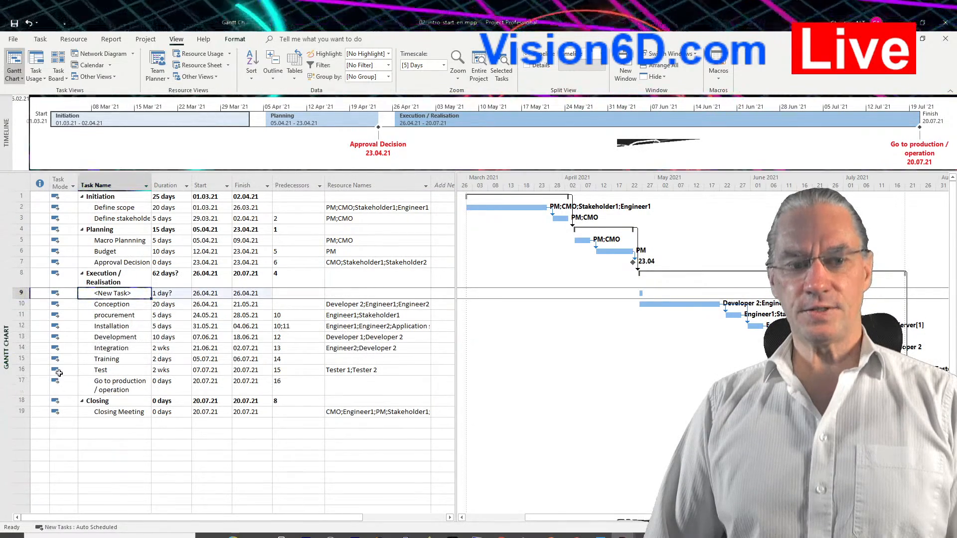
click(132, 293)
key(BackSpace)
key(BackSpace)
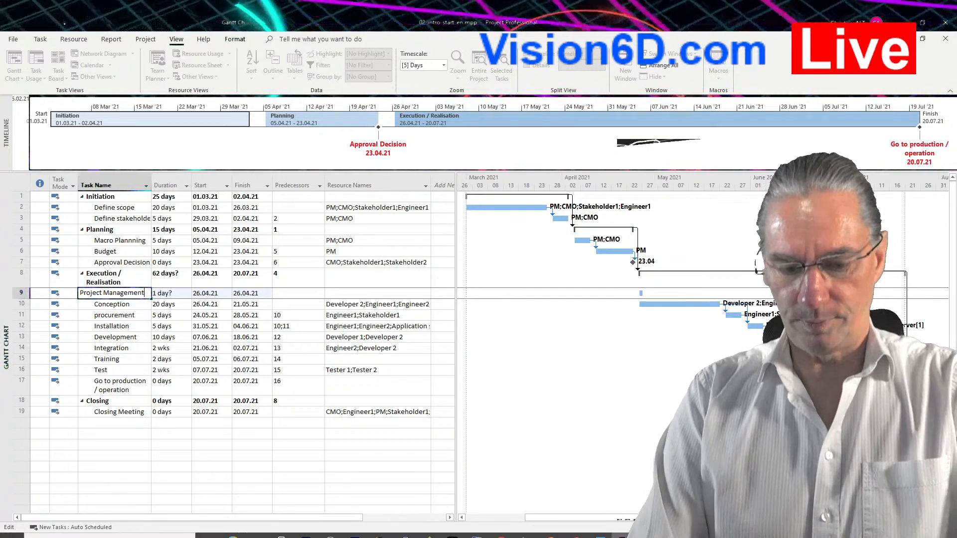
key(Return)
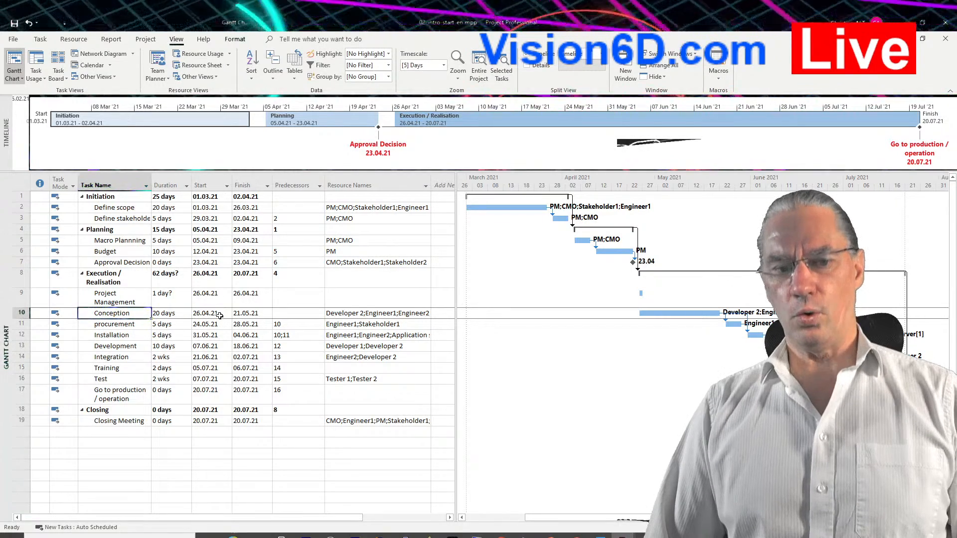
Try durations of 56 days and 59 days for the Project Management task.
click(217, 294)
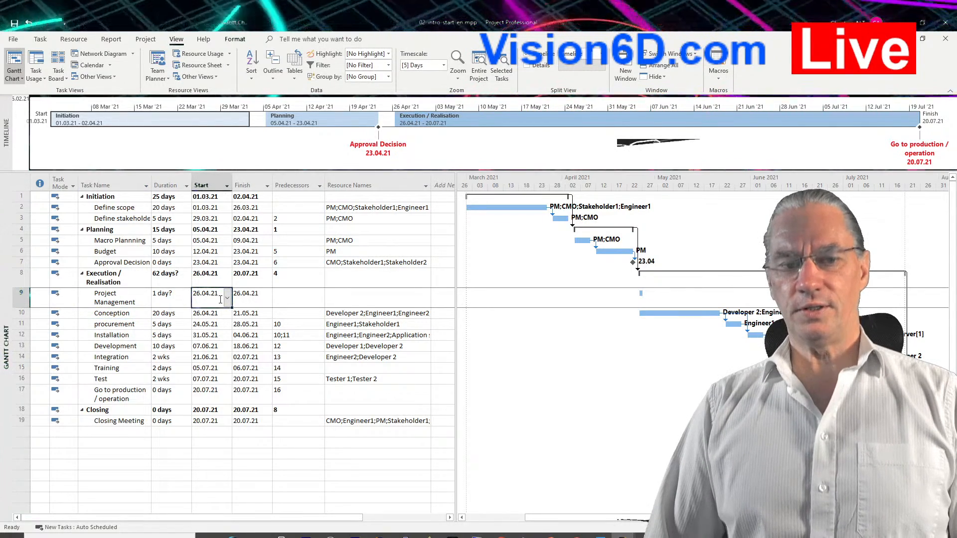
click(175, 298)
text(56)
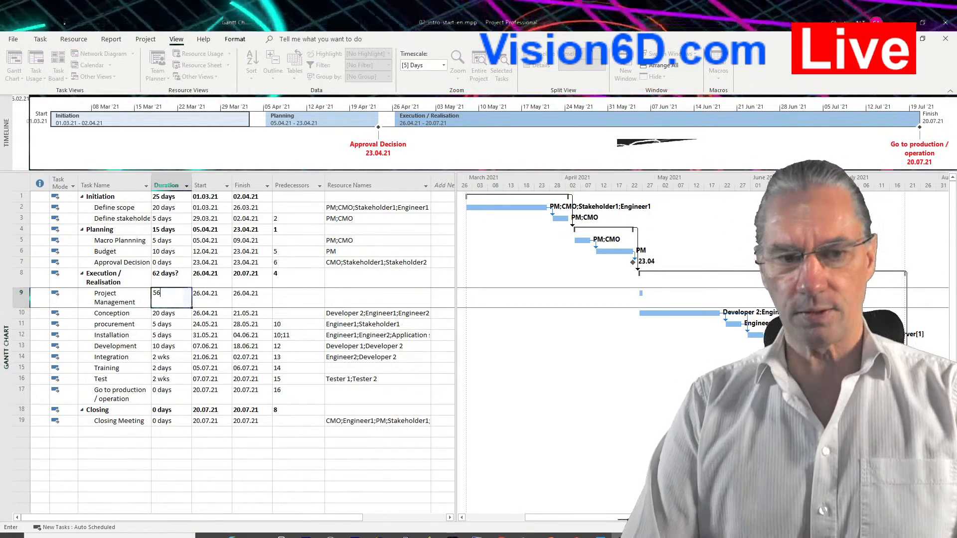
key(Return)
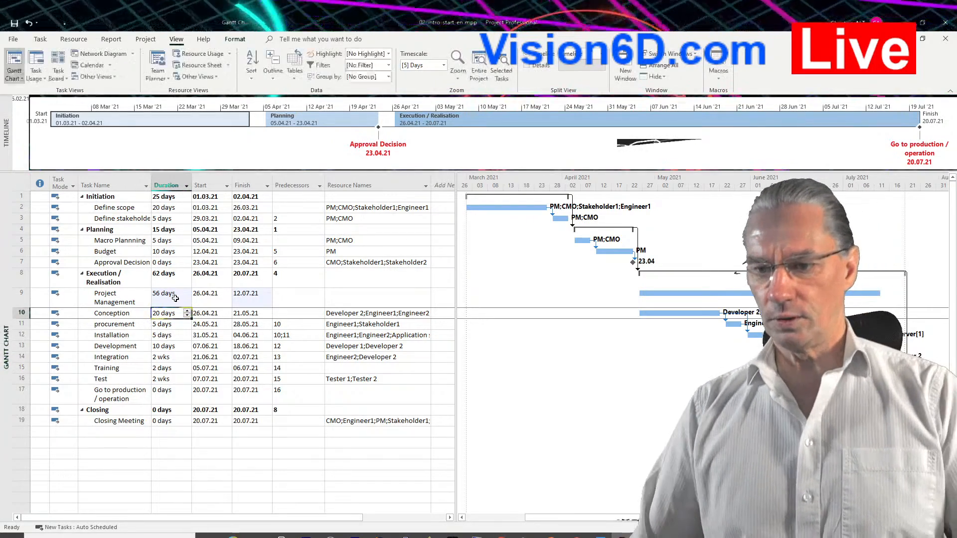
click(170, 298)
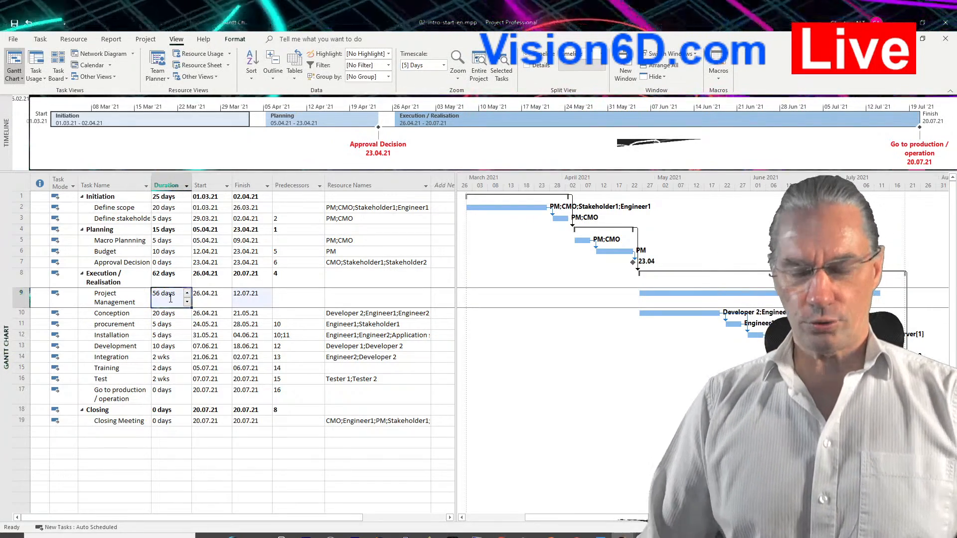
key(BackSpace)
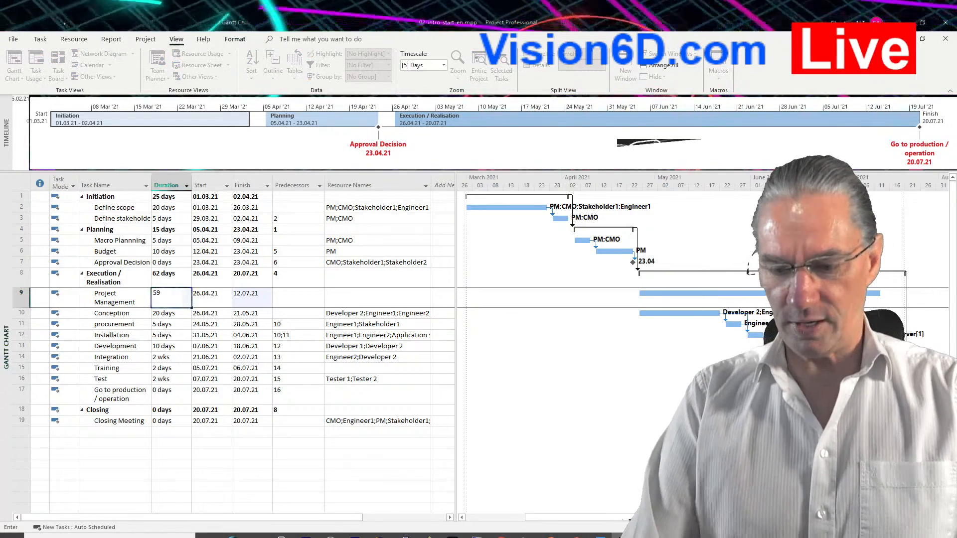
key(Return)
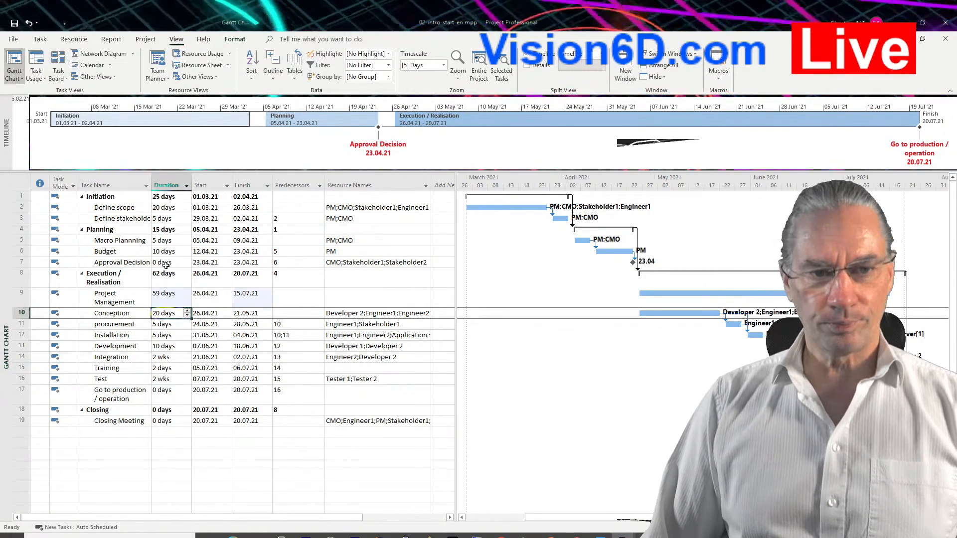
Set the Project Management task's duration to 60 days.
click(161, 295)
text(60d)
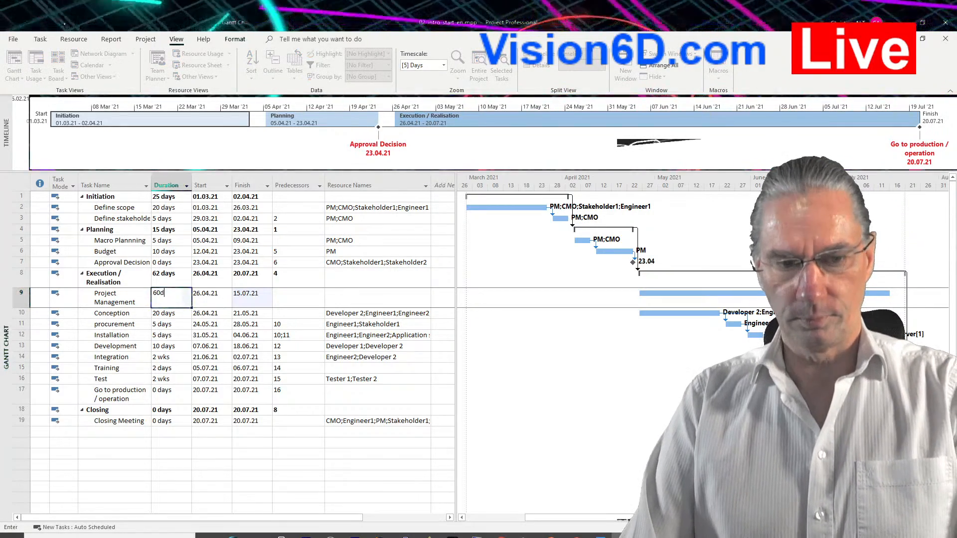
key(Return)
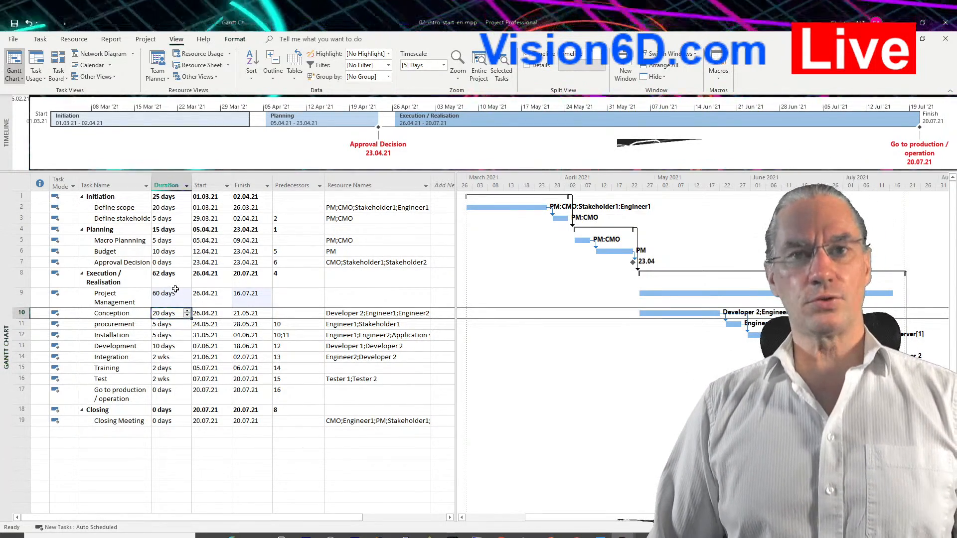
Assign the PM resource to the Project Management task.
click(334, 299)
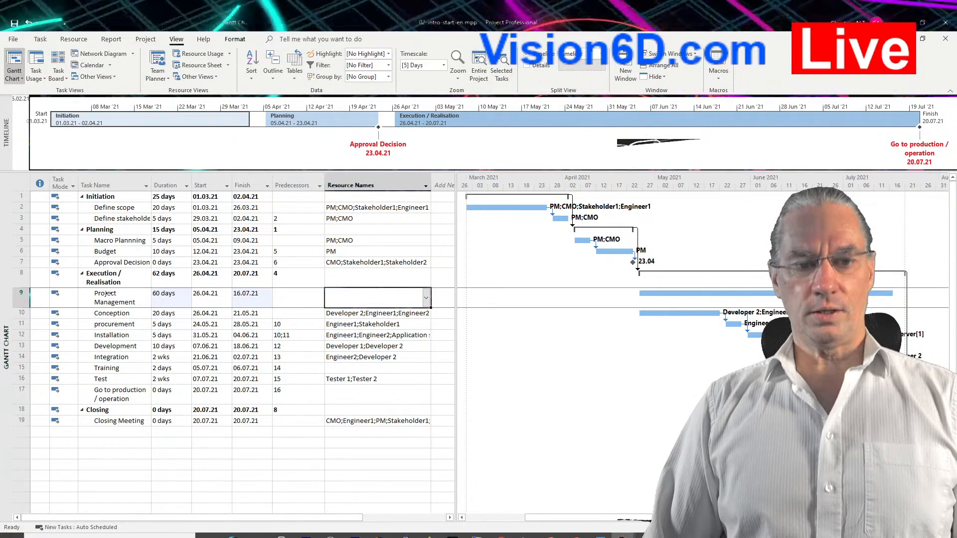
click(427, 304)
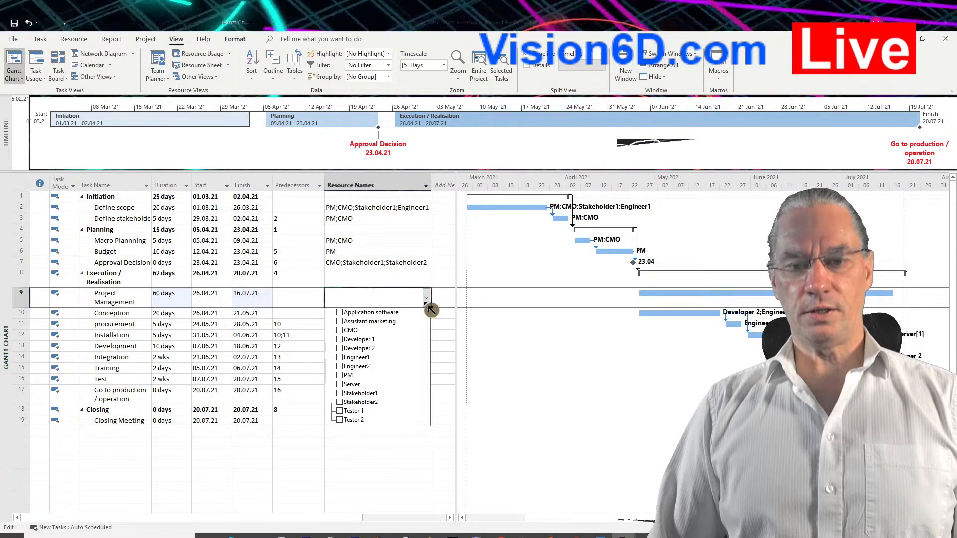
click(346, 380)
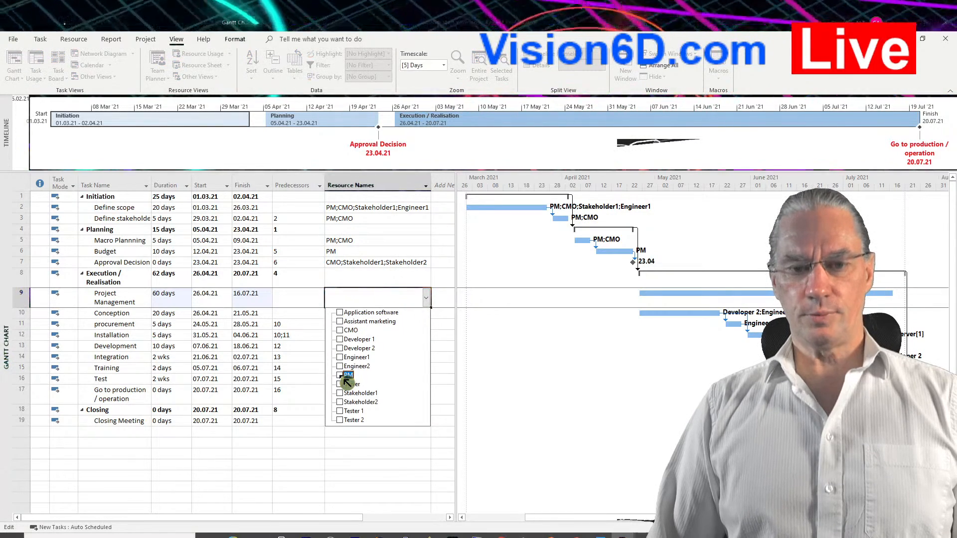
click(393, 451)
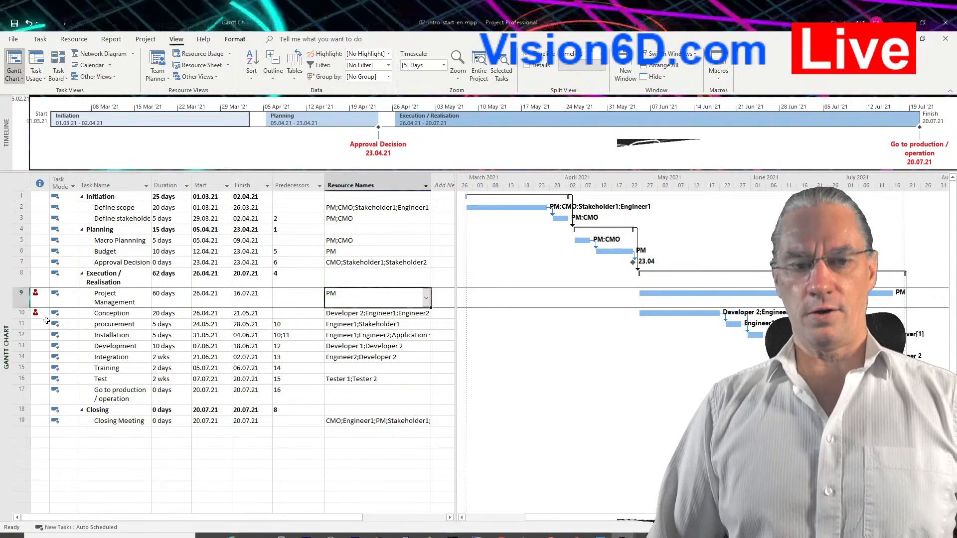
Remove PM from the Conception task's assigned resources, keeping Developer 2, Engineer1 and Engineer2.
mouse_move(43, 316)
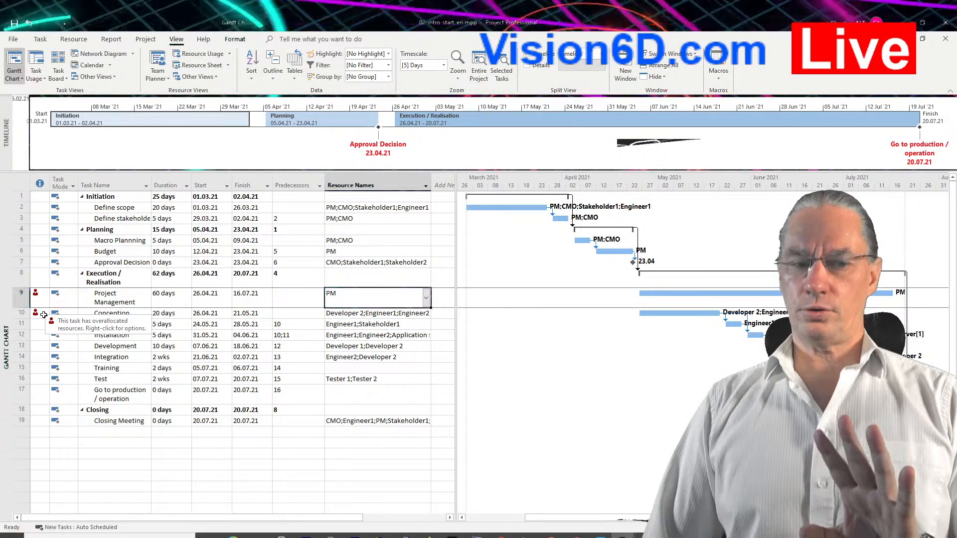
click(363, 313)
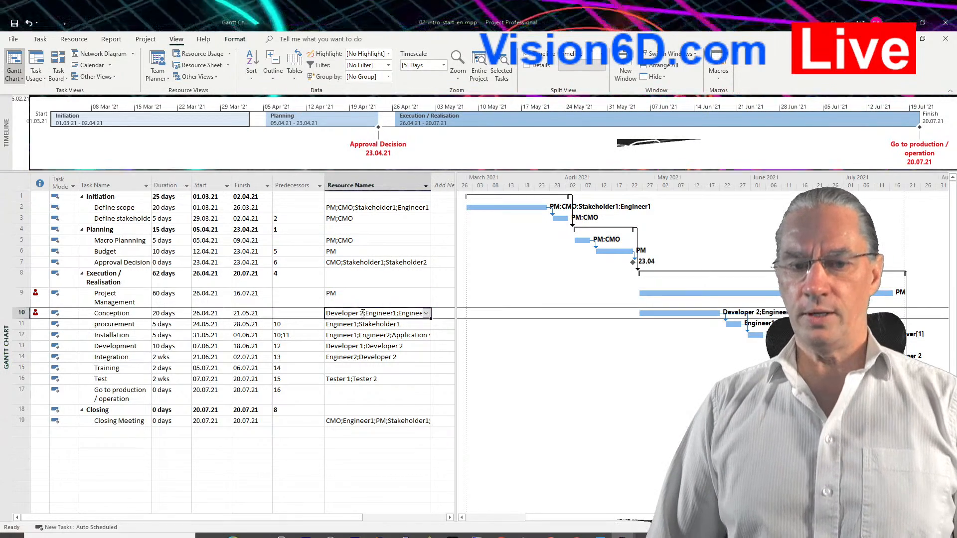
click(428, 314)
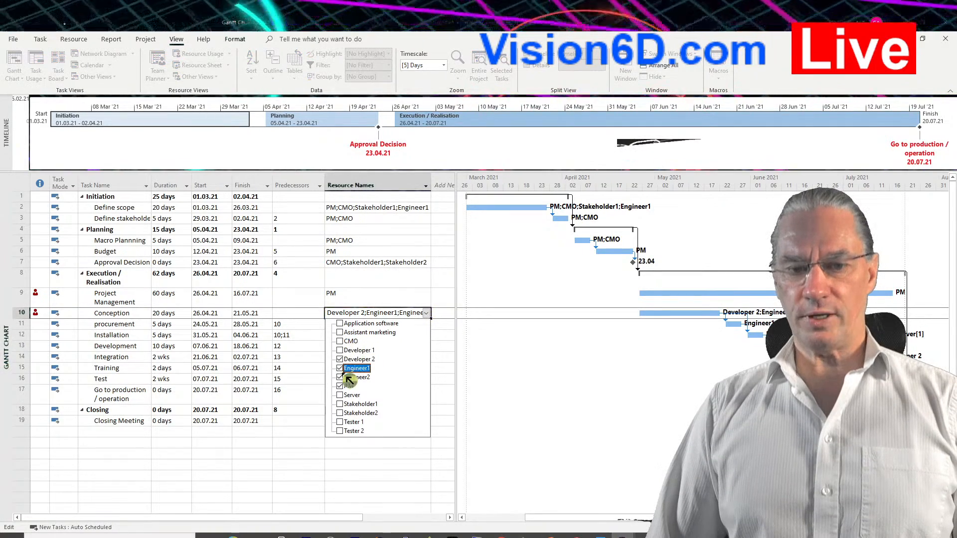
click(406, 467)
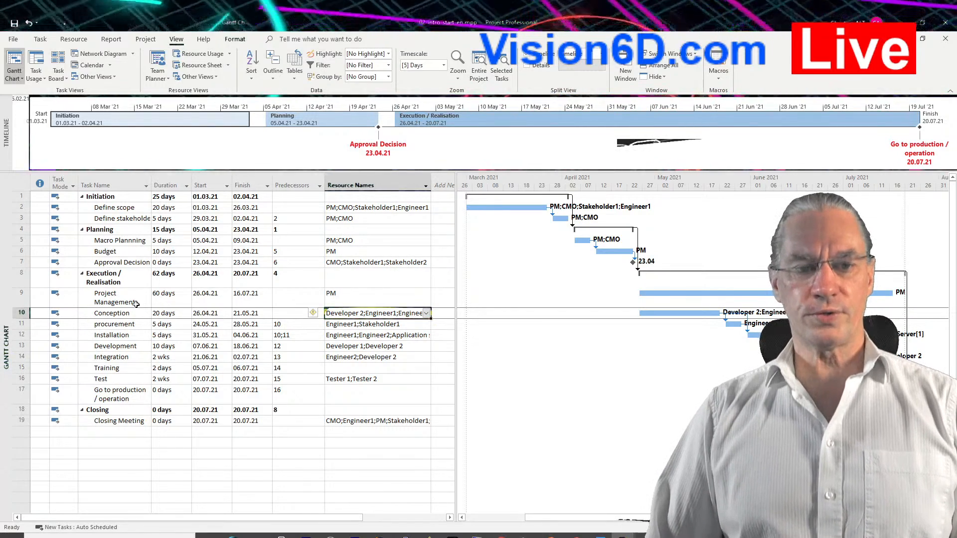
Set PM's assignment units on the Project Management task to 20% in its task information.
double_click(119, 302)
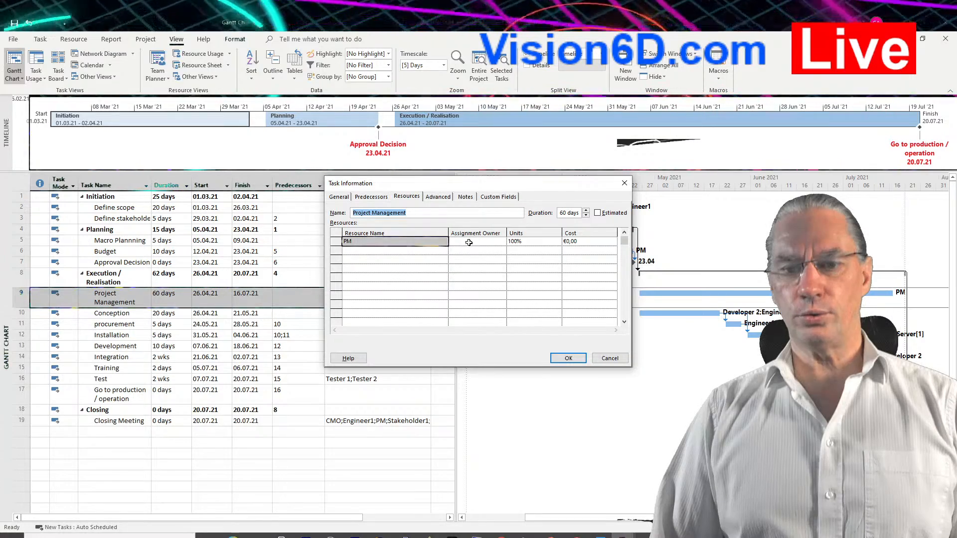
click(517, 241)
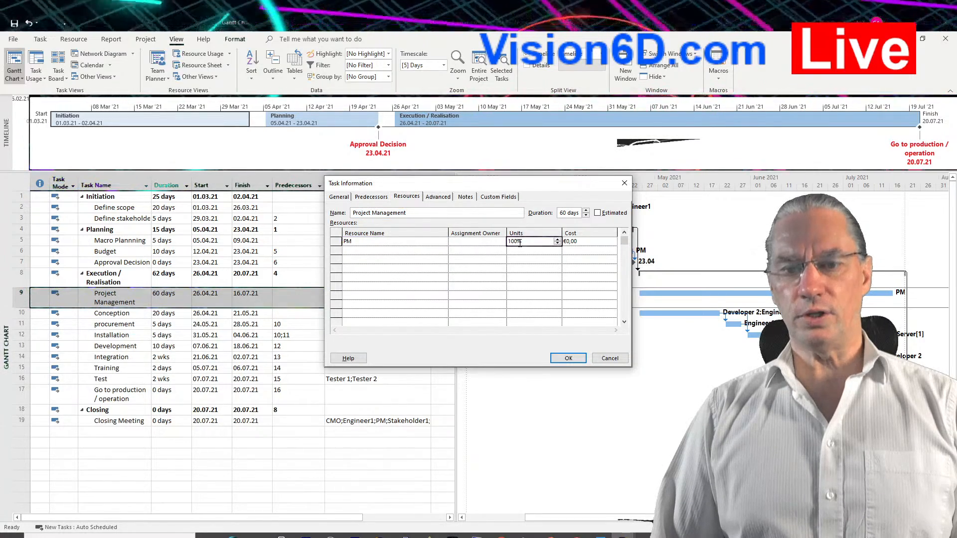
key(BackSpace)
key(BackSpace)
key(BackSpace)
key(BackSpace)
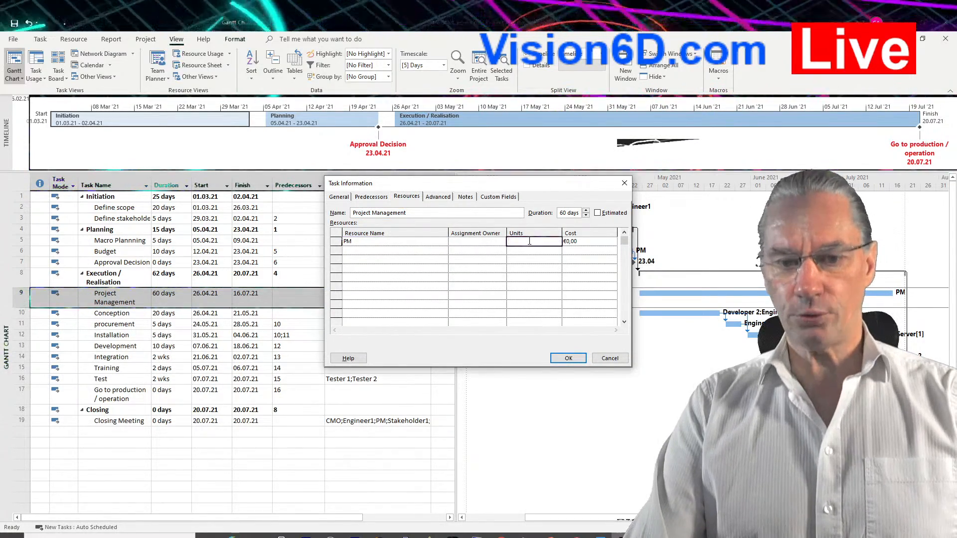
text(20)
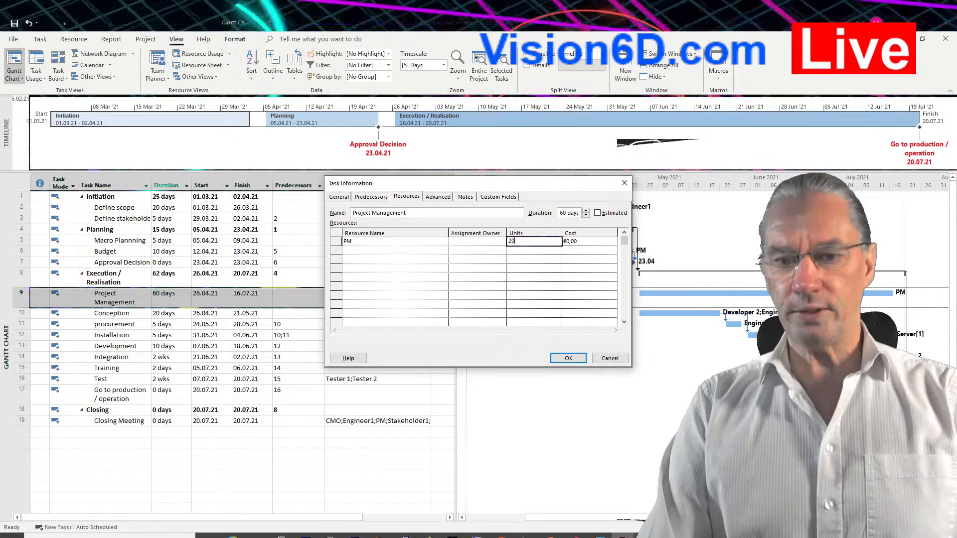
key(Return)
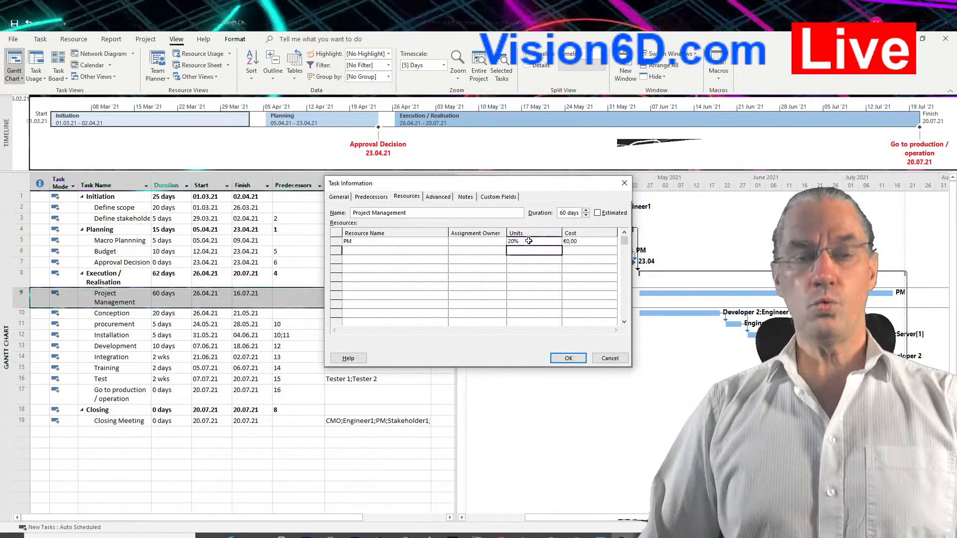
click(571, 359)
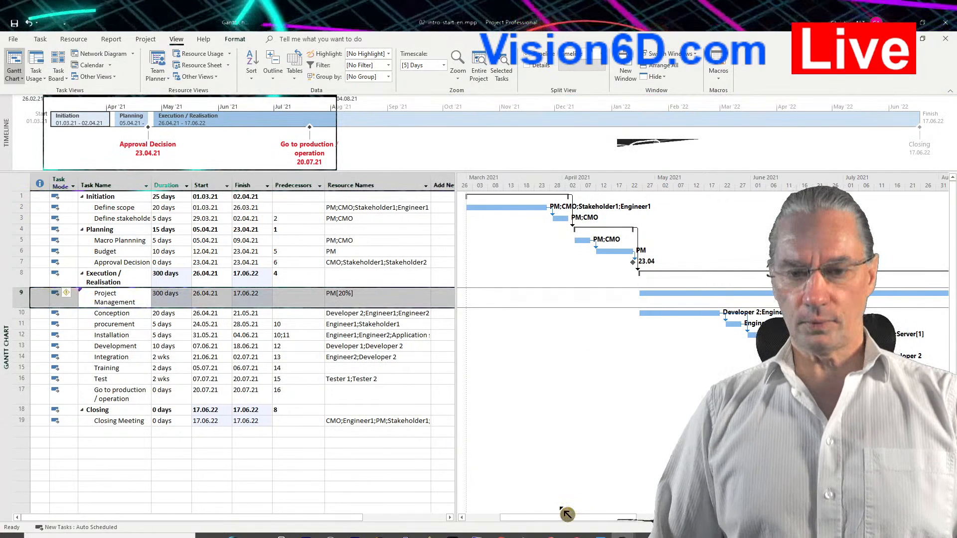
drag(562, 524, 520, 524)
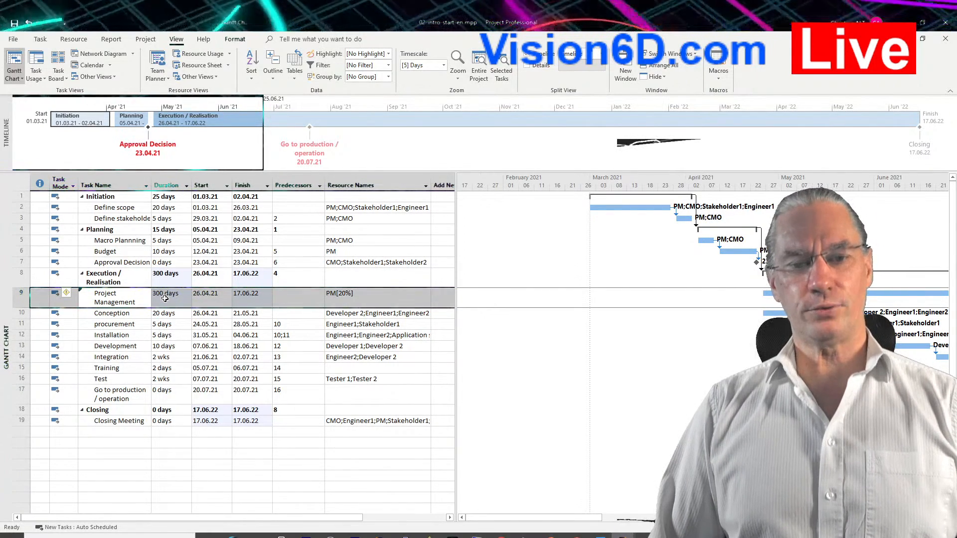
Set the Project Management task's duration back to 60 days in the task table.
click(165, 298)
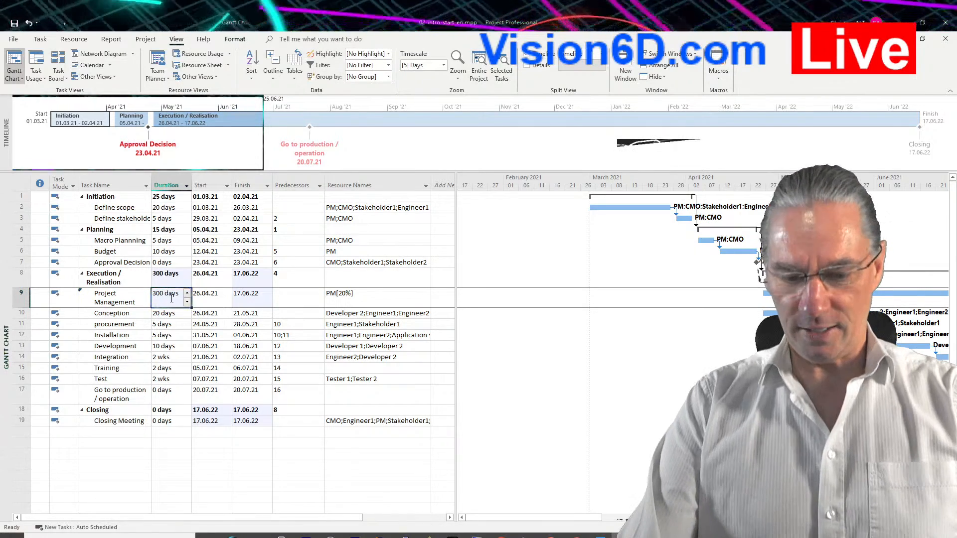
text(60d)
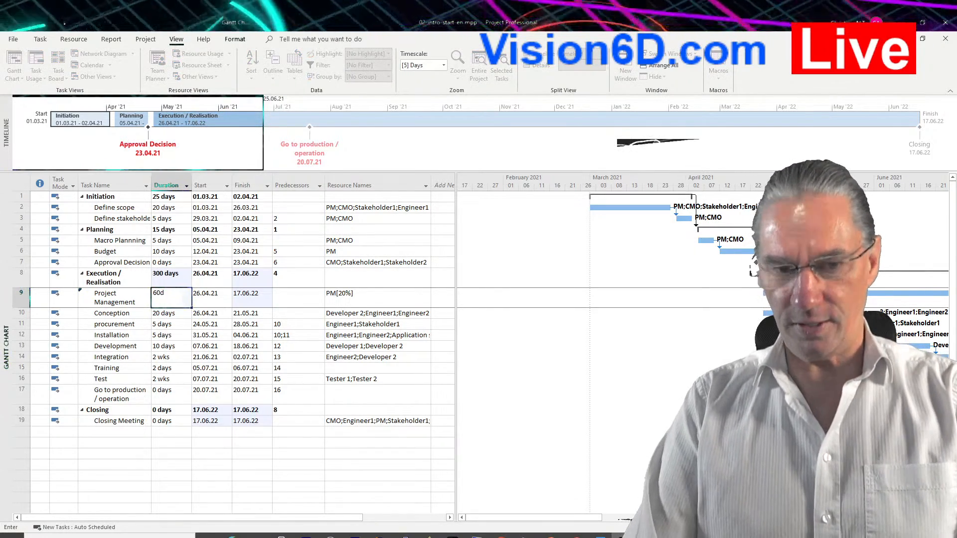
key(Return)
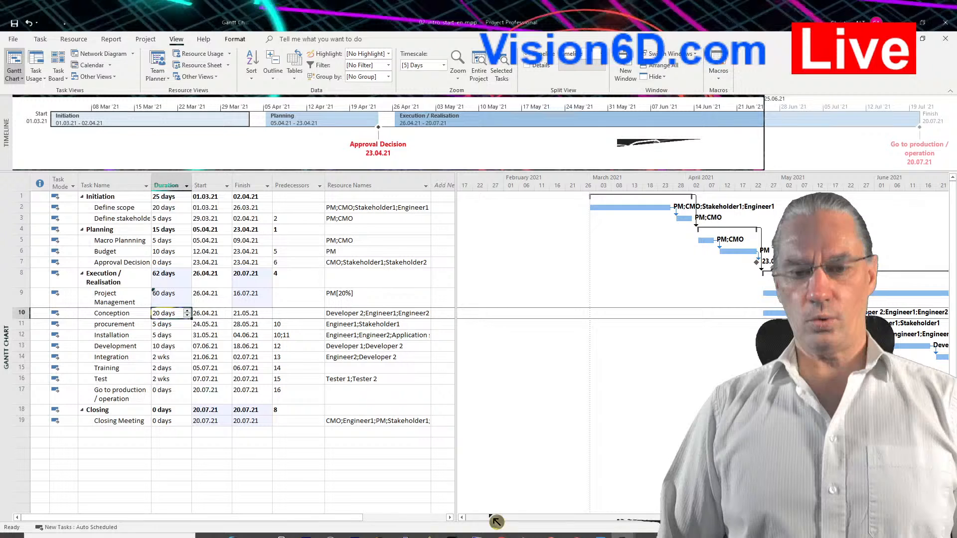
Recolor the Project Management task's Gantt bar with a gold shade from the theme colors.
drag(497, 522, 598, 525)
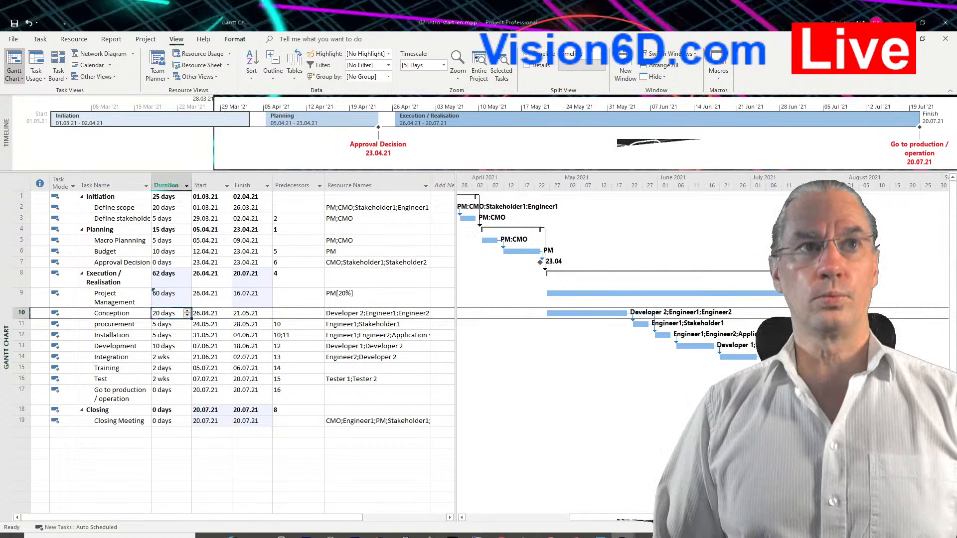
key(alt+Tab)
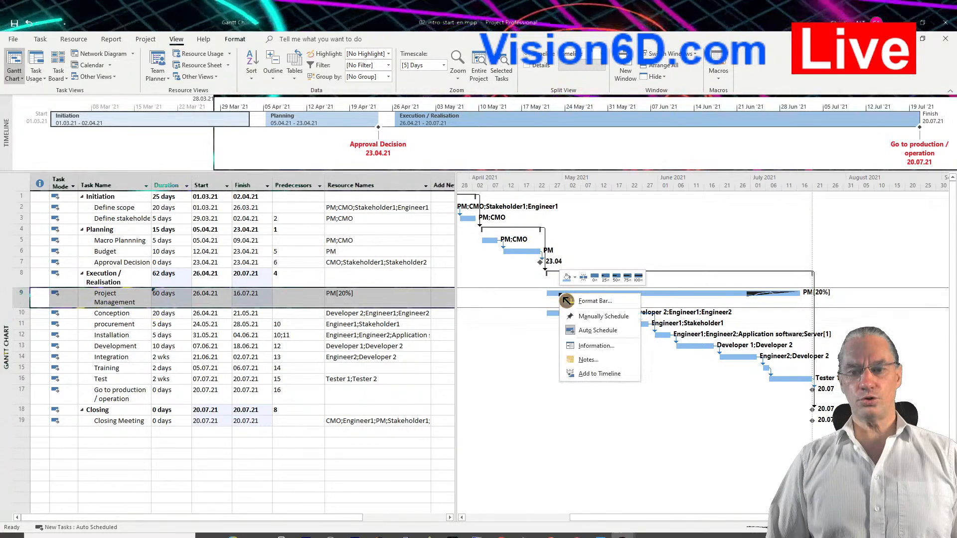
right_click(567, 301)
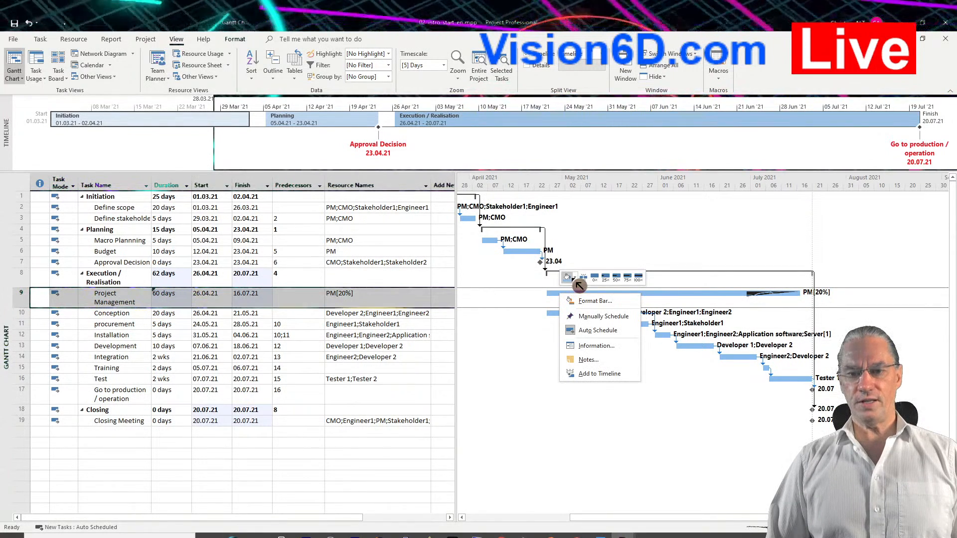
click(574, 278)
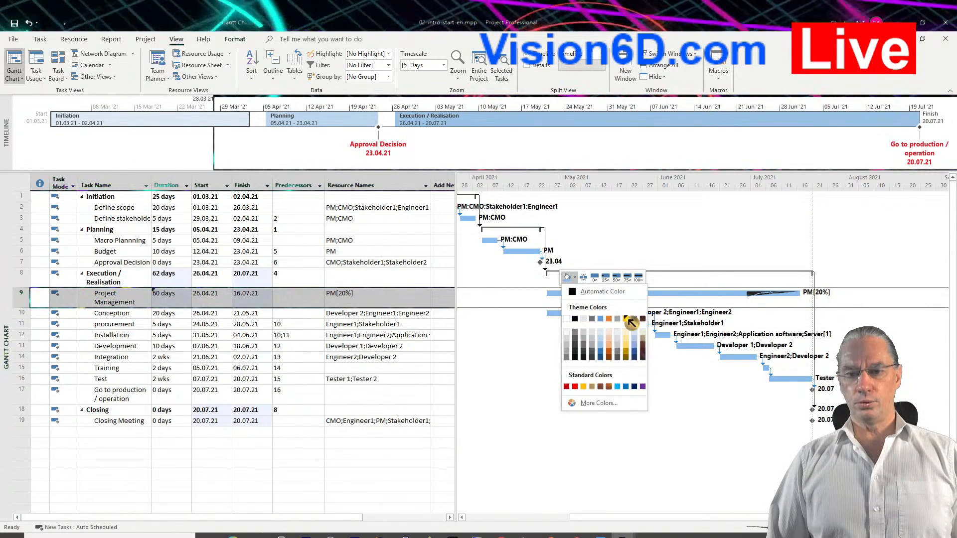
click(627, 338)
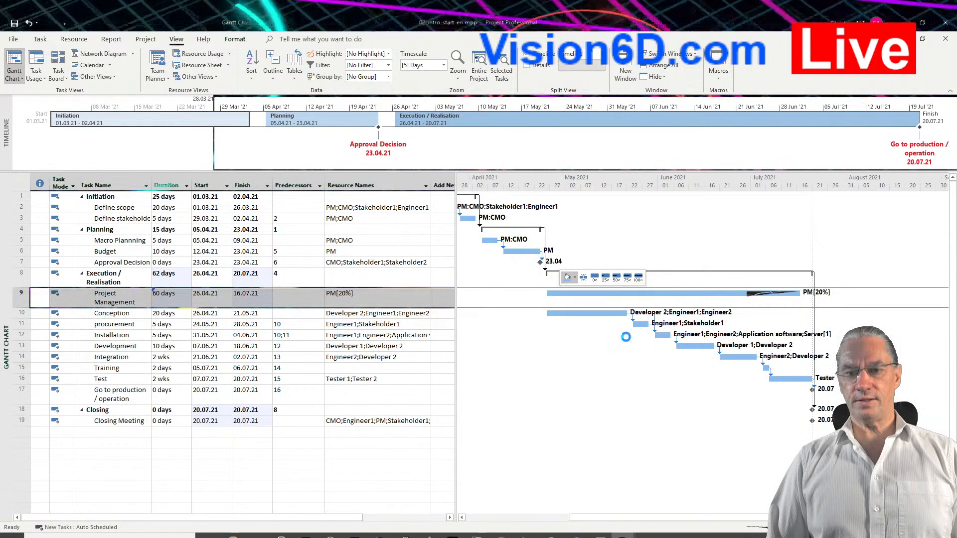